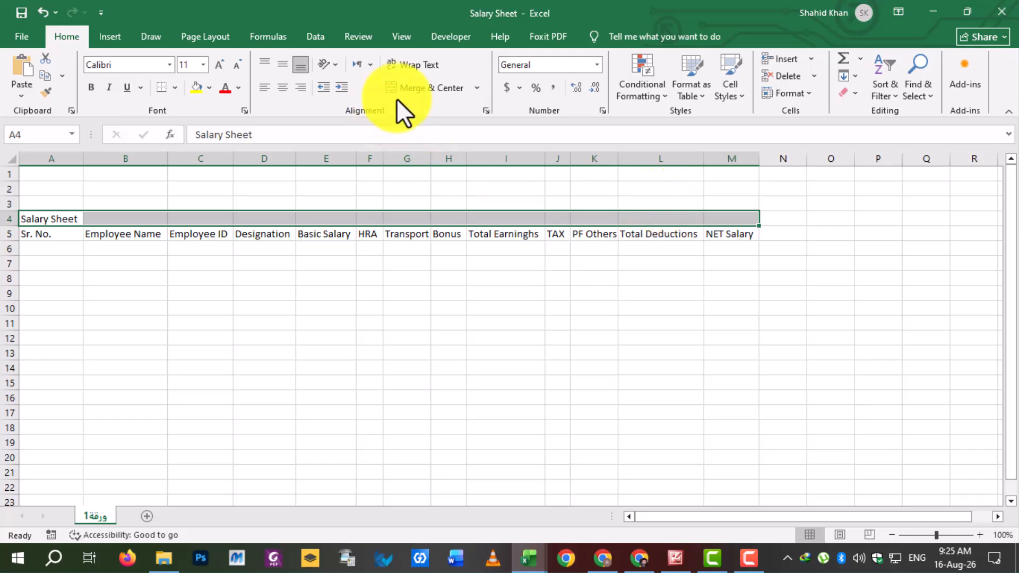
Step: Merge and centre the Salary Sheet title across A4:M4 and make it bold at font size 14
left_click(413, 89)
left_click(211, 68)
left_click(211, 68)
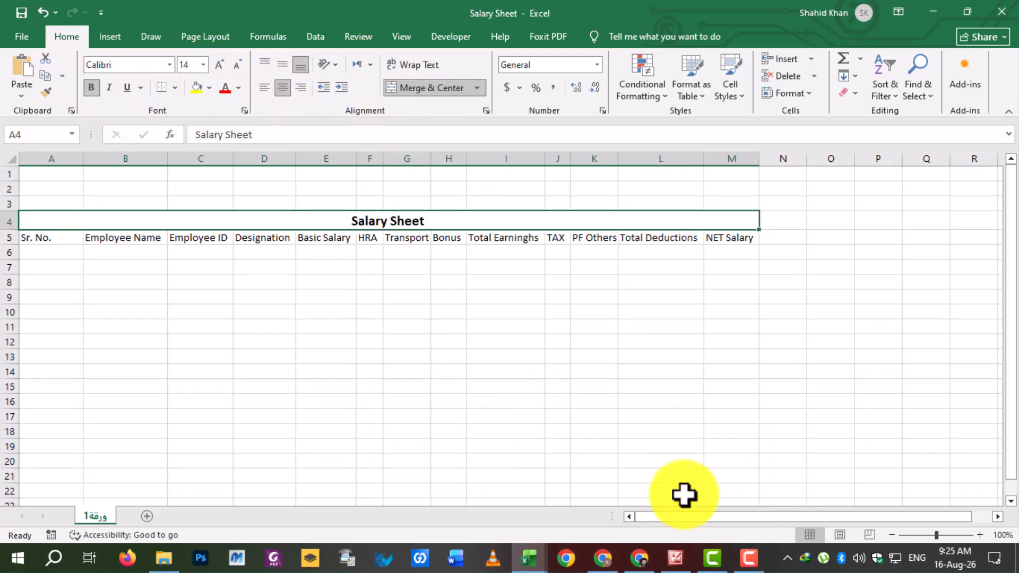
left_click(333, 340)
Step: Insert a blank row above the column header row 5
left_click_drag(74, 240, 724, 385)
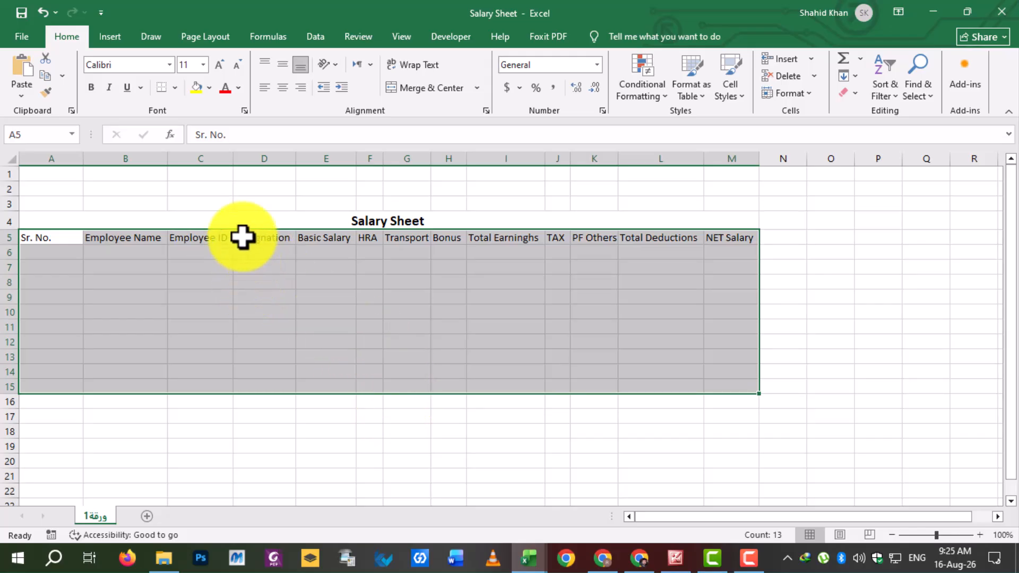
left_click(78, 275)
left_click(11, 239)
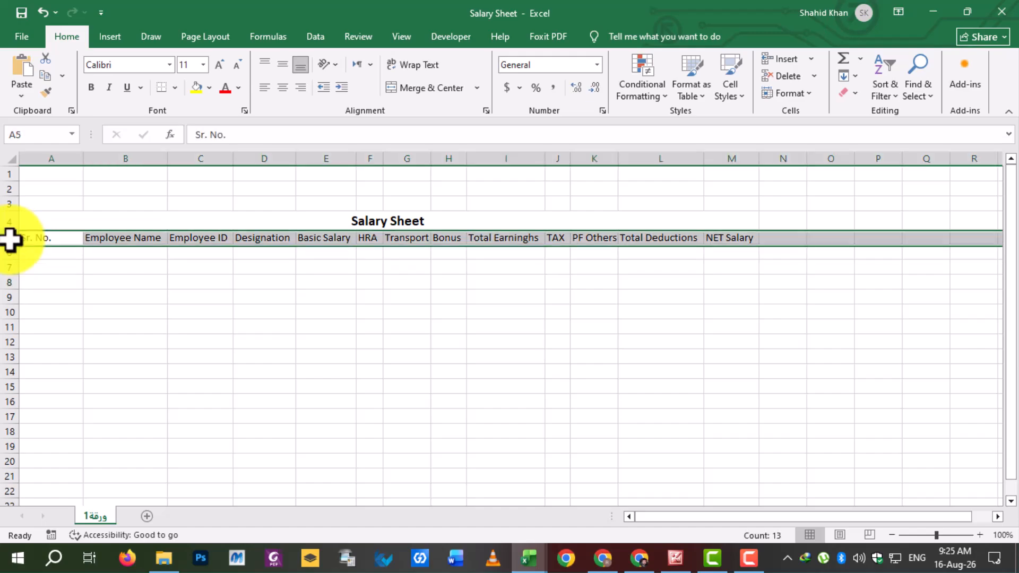
right_click(11, 239)
left_click(53, 368)
left_click(256, 347)
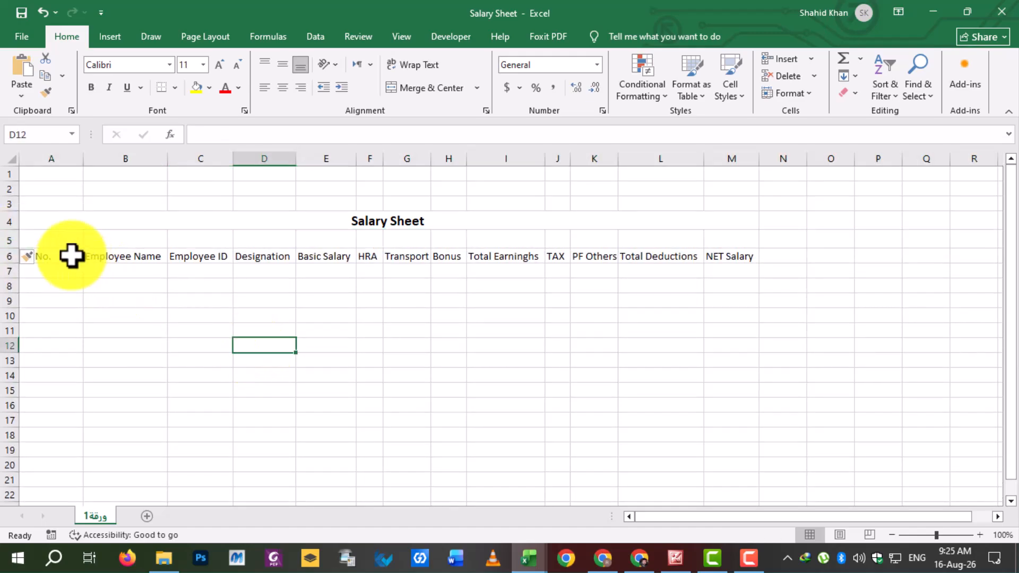
Step: Apply all borders to the table range A5:M17
left_click_drag(50, 243, 719, 424)
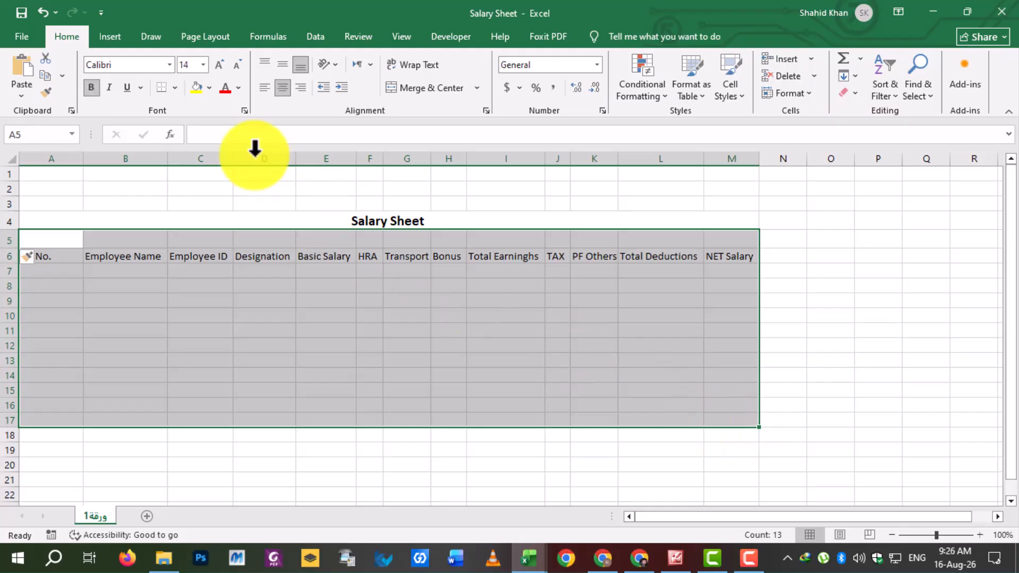
left_click(173, 89)
left_click(199, 215)
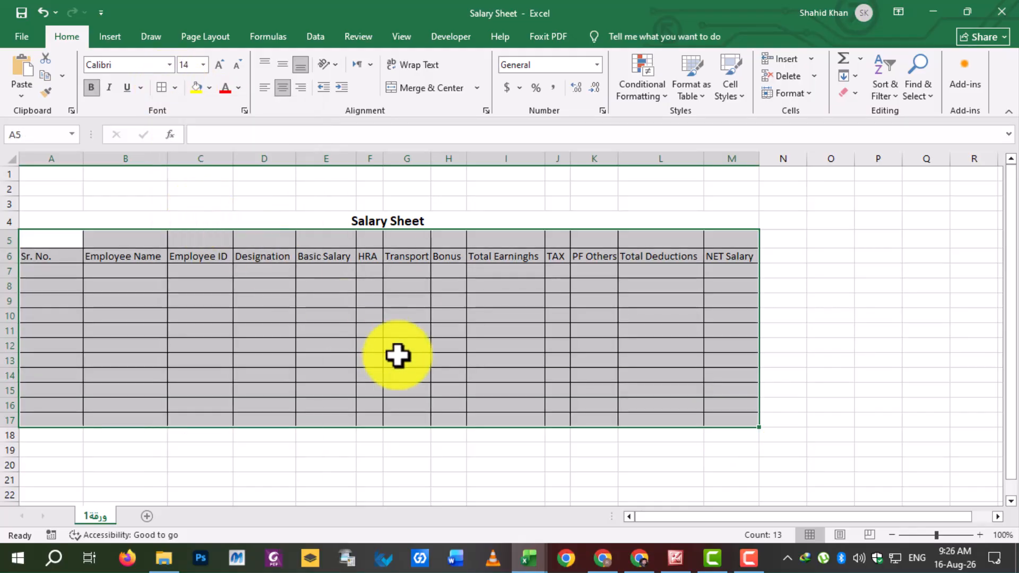
left_click(255, 341)
left_click(220, 350)
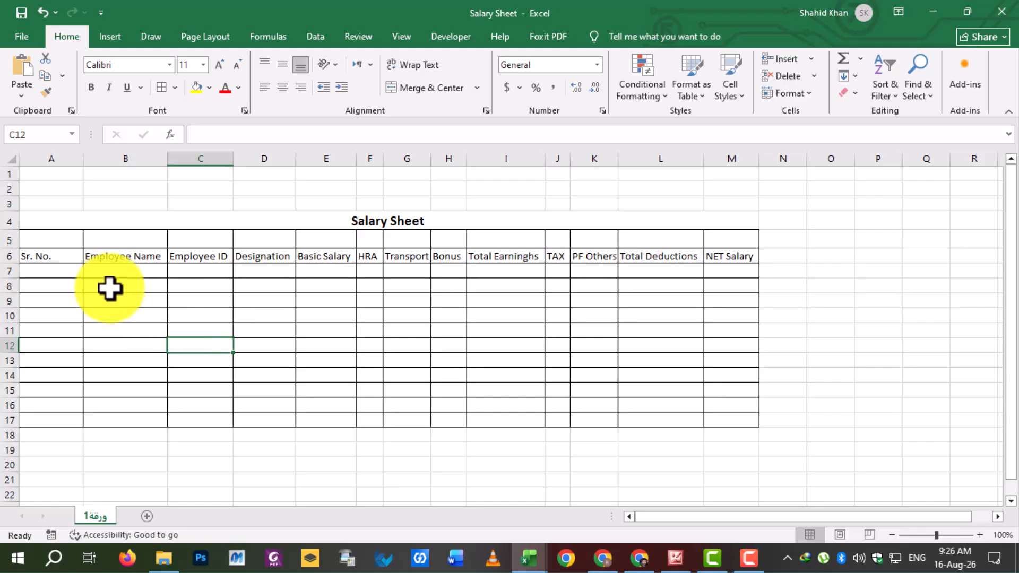
Step: Merge and centre the Sr. No., Employee Name, Employee ID and Designation headers each across rows 5 and 6
left_click_drag(39, 238, 41, 253)
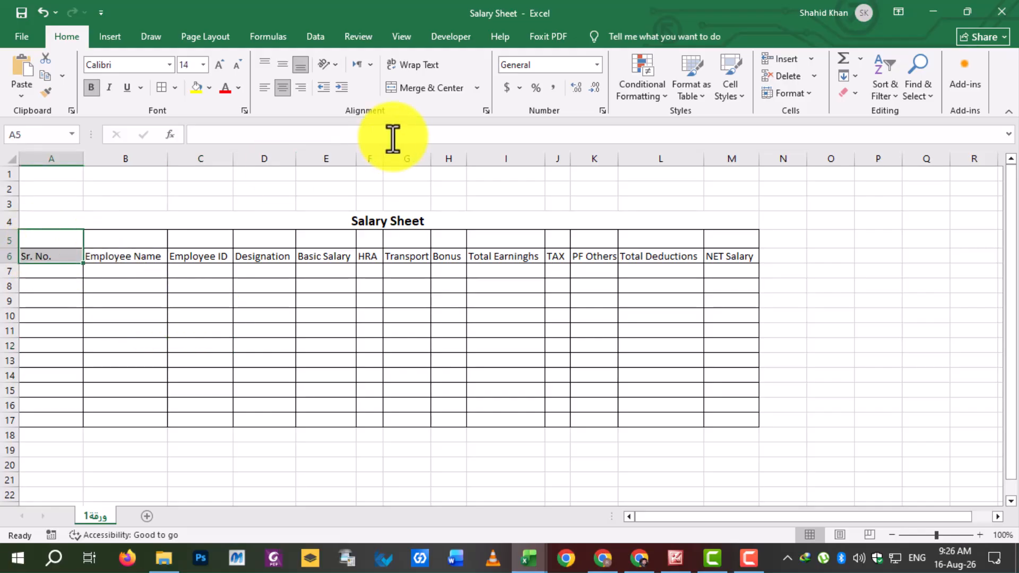
left_click(426, 88)
left_click_drag(132, 244, 132, 257)
left_click(425, 89)
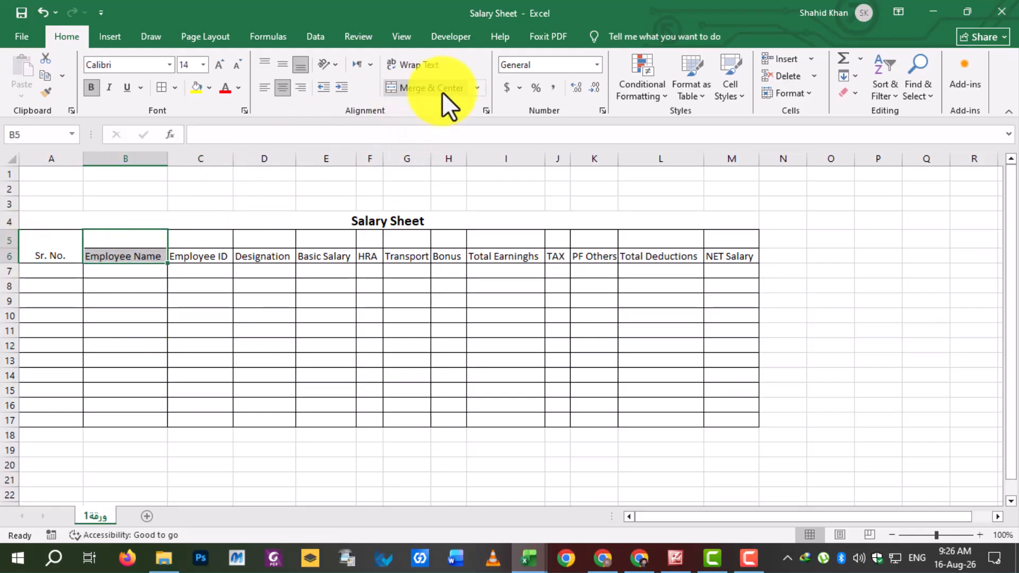
left_click_drag(205, 237, 205, 256)
left_click(426, 88)
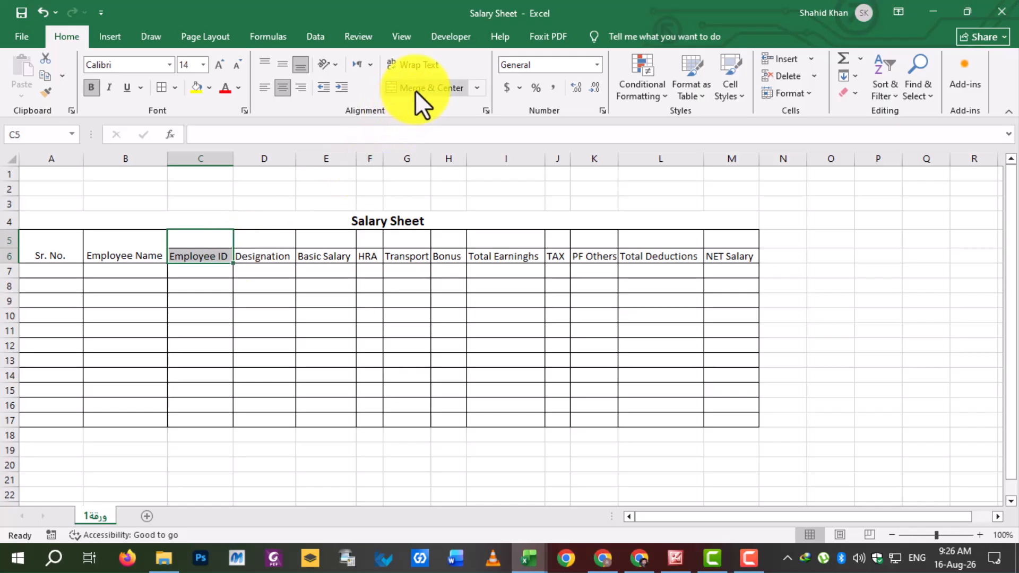
left_click_drag(280, 239, 270, 256)
left_click(426, 88)
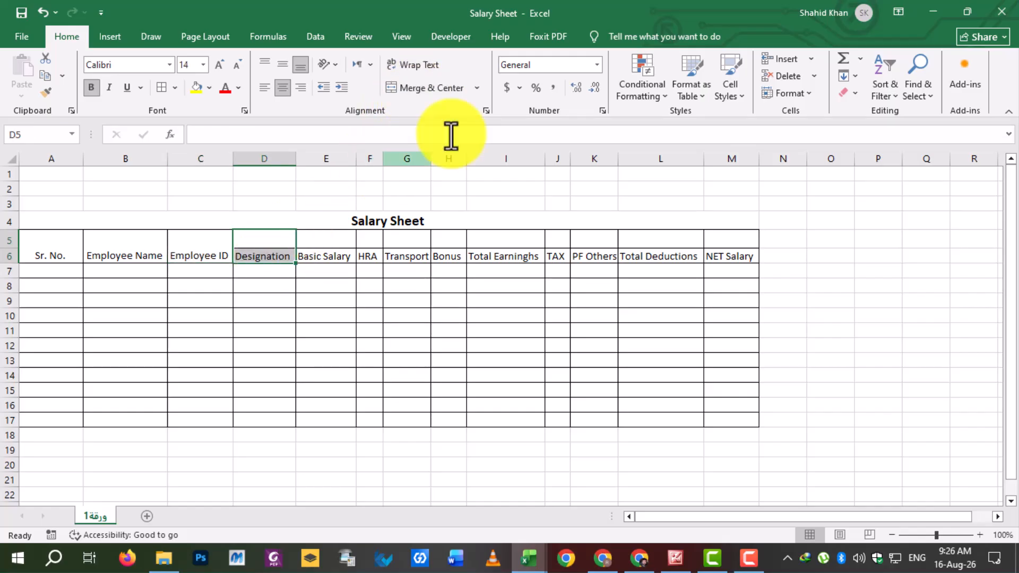
Step: Merge and centre the Basic Salary header across E5:E7
left_click_drag(333, 243, 446, 239)
left_click(426, 88)
left_click(407, 300)
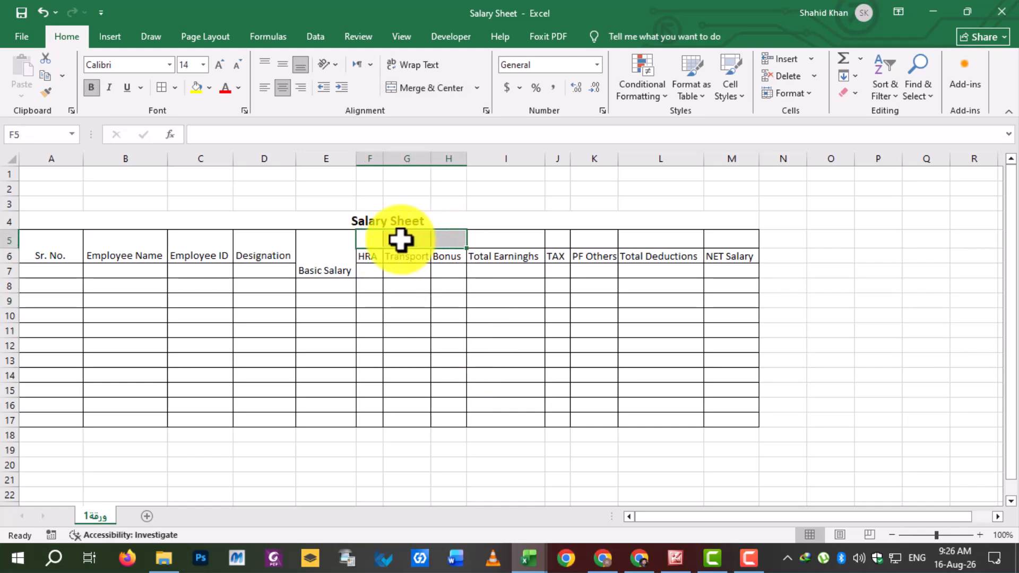
left_click(404, 287)
Step: Merge and centre the blank cells F5:I5 above the HRA to total earnings columns
left_click_drag(376, 242, 499, 240)
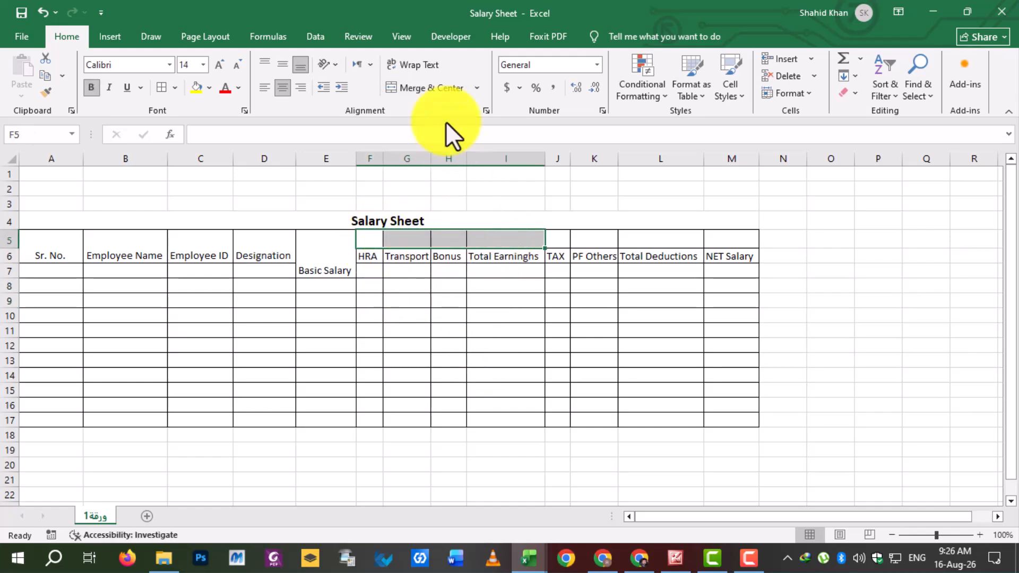
left_click(428, 88)
left_click(405, 301)
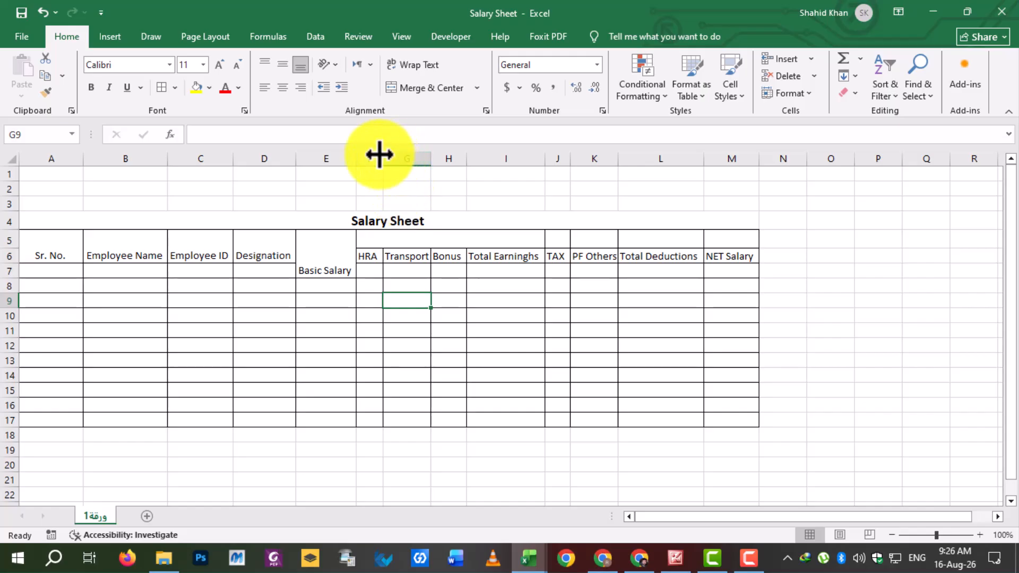
Step: Widen the Transport column slightly so its header fits
left_click_drag(431, 160, 434, 159)
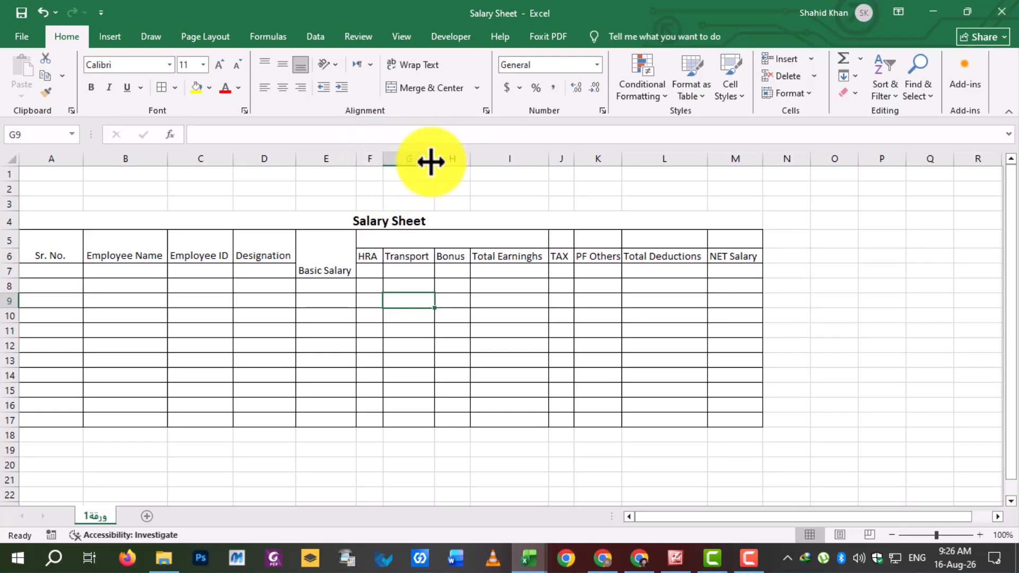
left_click(476, 159)
left_click(567, 330)
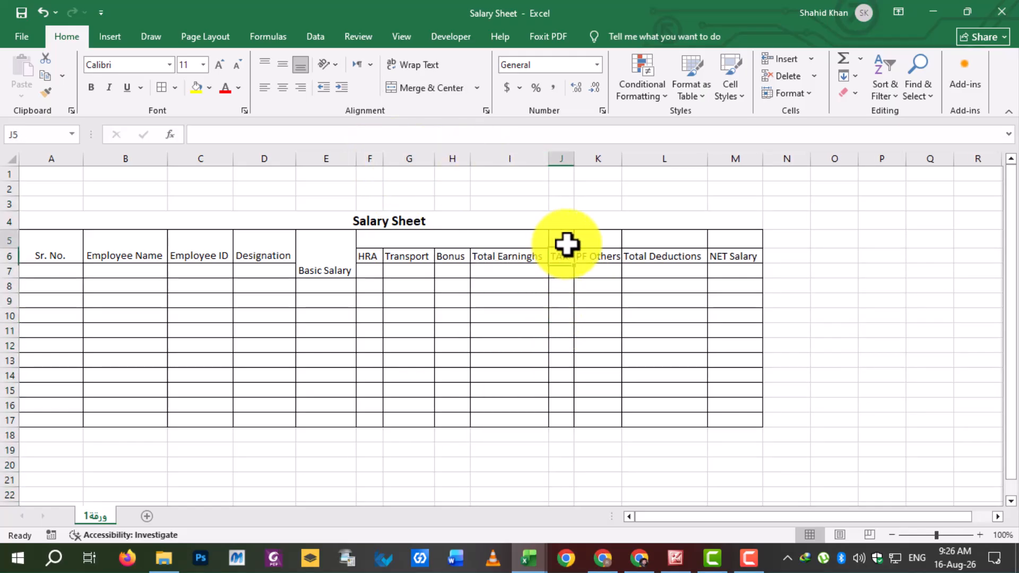
Step: Merge the blank cells J5:L5 above the deduction columns, and merge the NET Salary header across M5:M6
left_click_drag(567, 244, 676, 245)
left_click(426, 87)
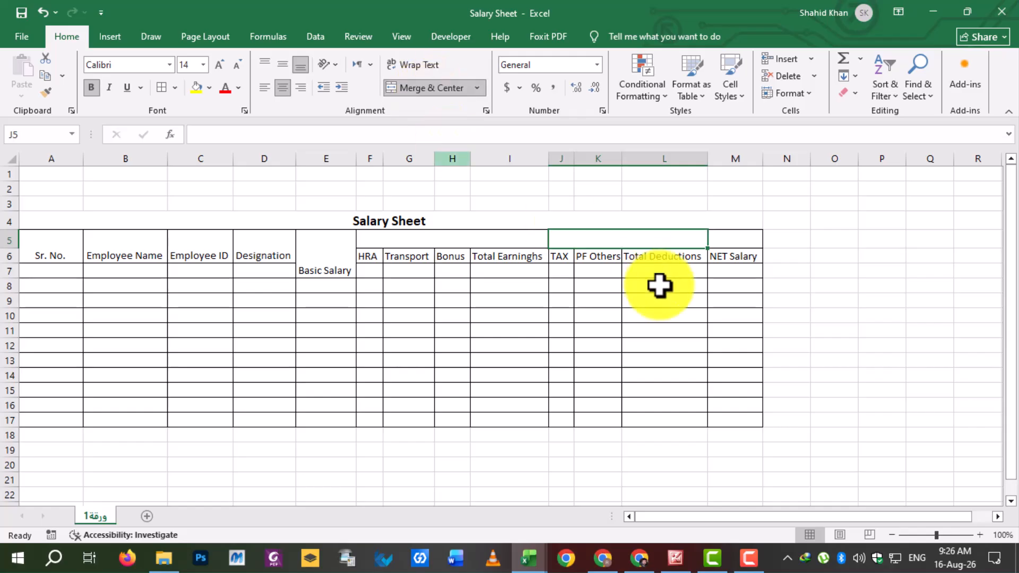
left_click(659, 286)
left_click_drag(737, 239, 737, 257)
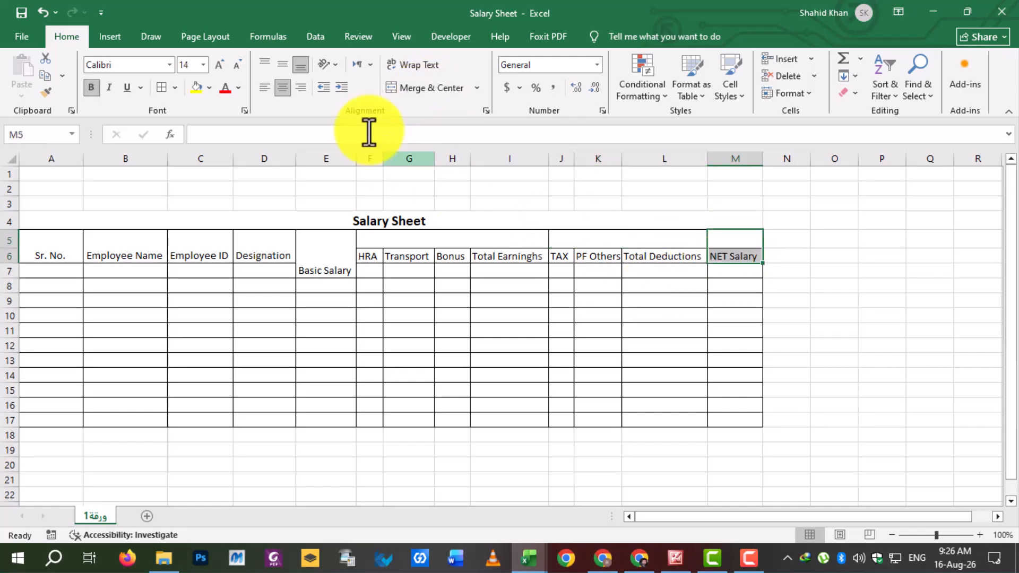
left_click(410, 88)
left_click(457, 315)
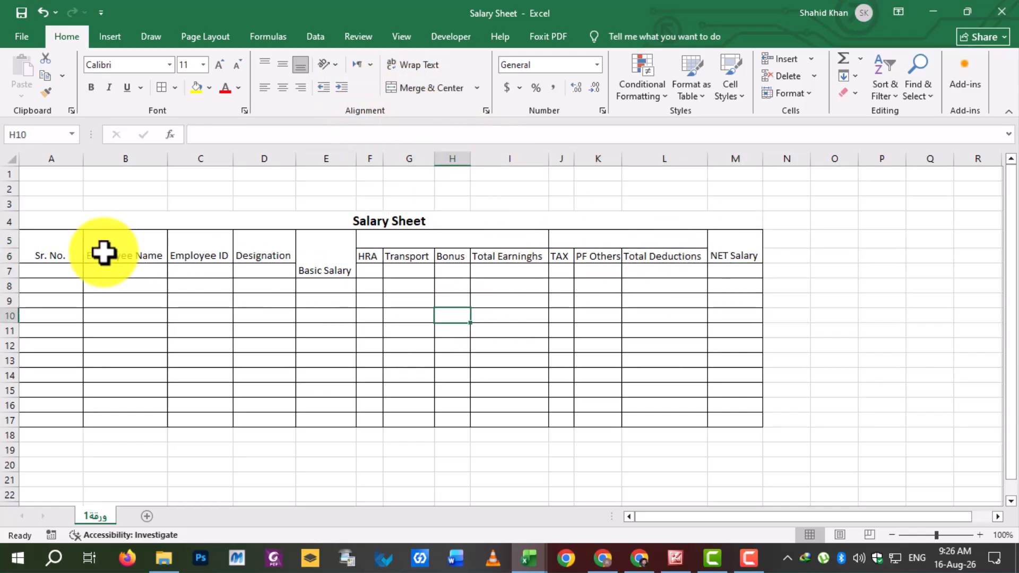
Step: Middle-align the contents of the table range A5:M17 vertically
left_click_drag(46, 246, 724, 416)
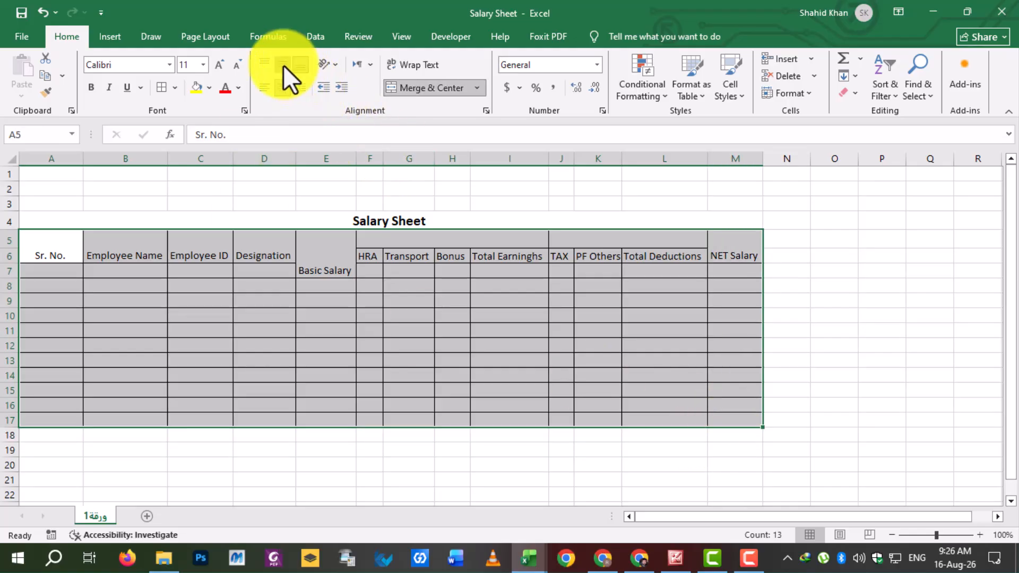
left_click(282, 65)
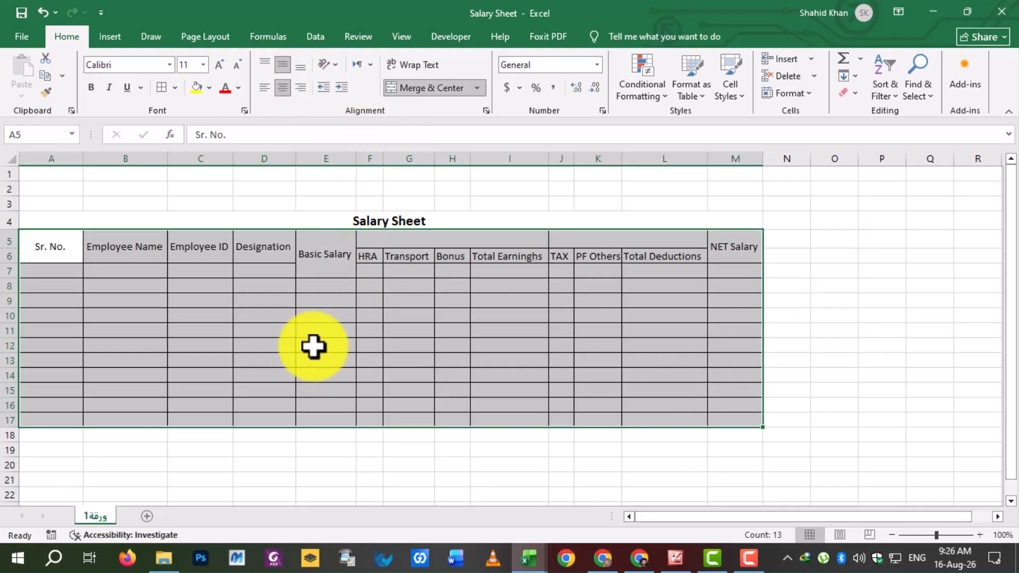
left_click_drag(318, 315, 309, 328)
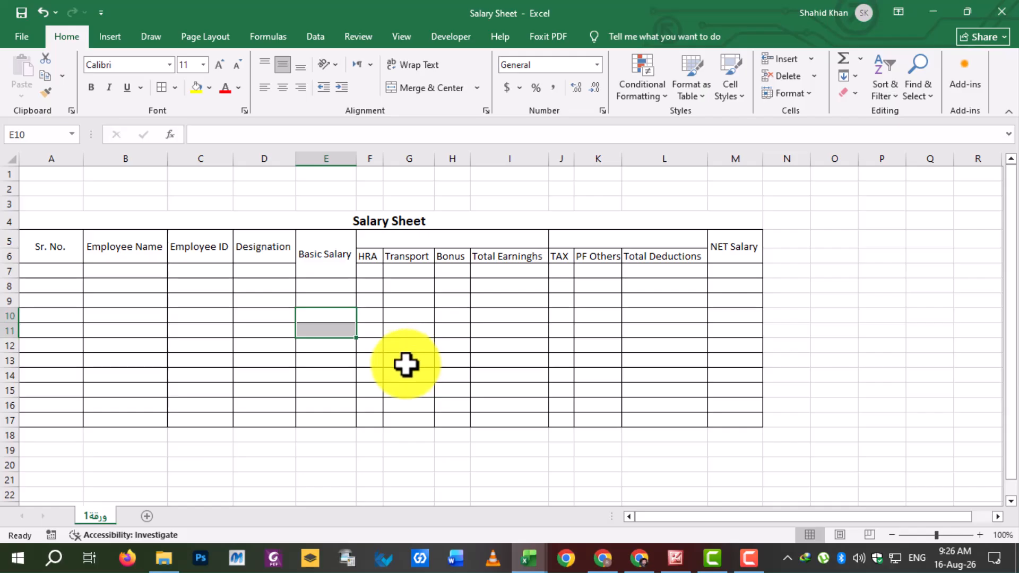
Step: Undo the table's middle alignment and redo it
key("ctrl+z")
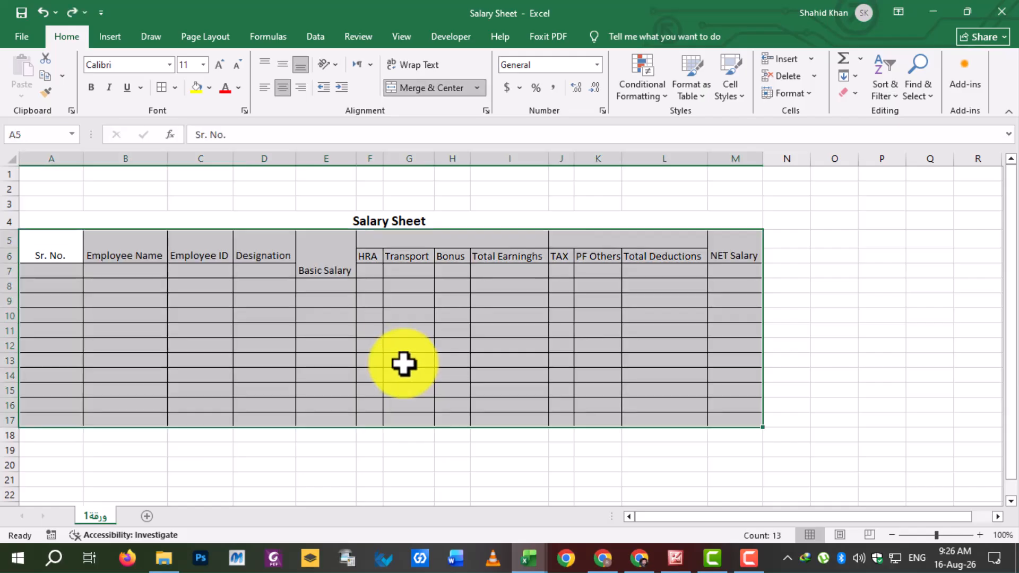
left_click(326, 306)
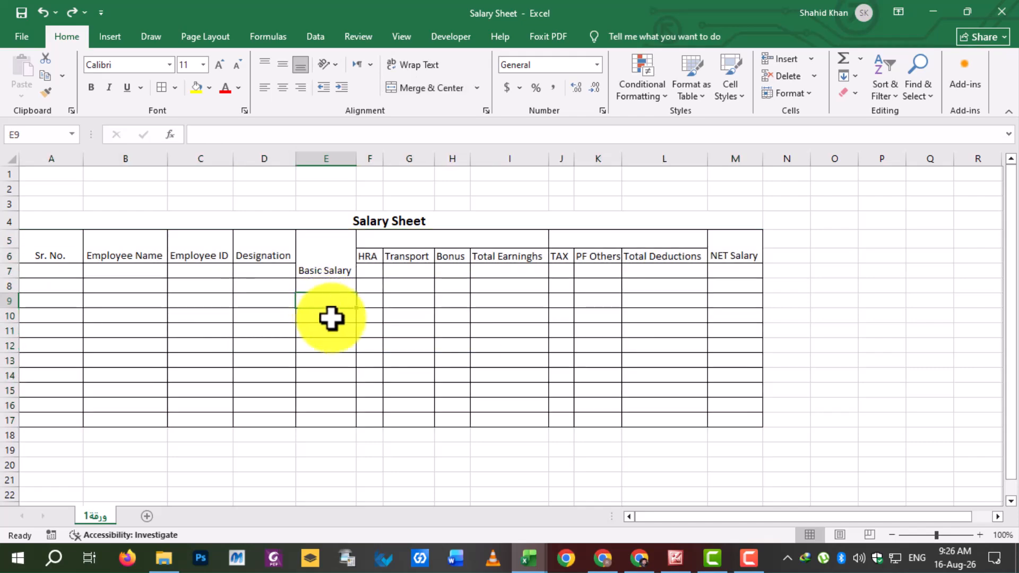
key("ctrl+y")
left_click(340, 328)
Step: Unmerge the Basic Salary header and merge it again across only E5:E6
left_click(307, 266)
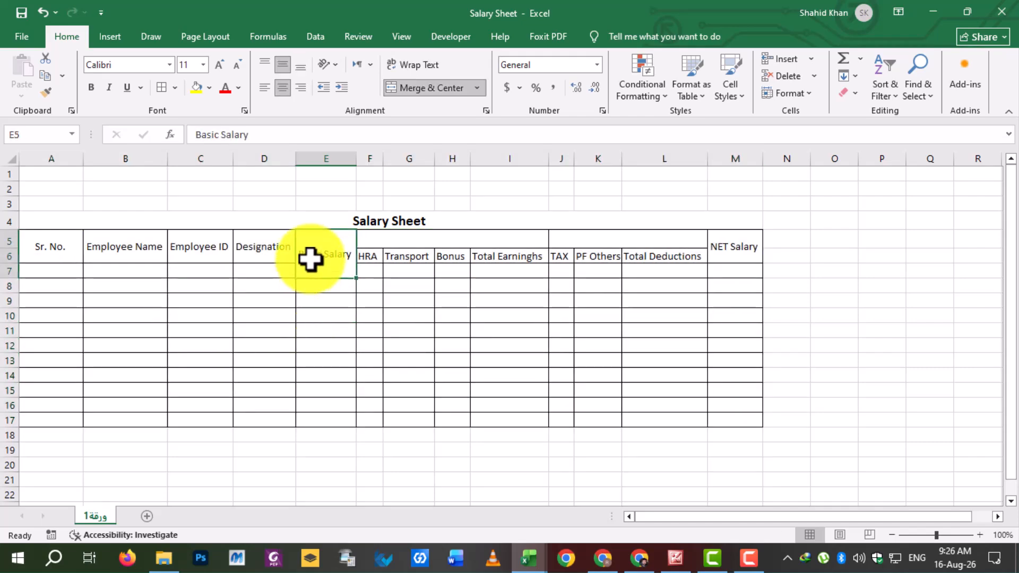
left_click(412, 91)
left_click(326, 300)
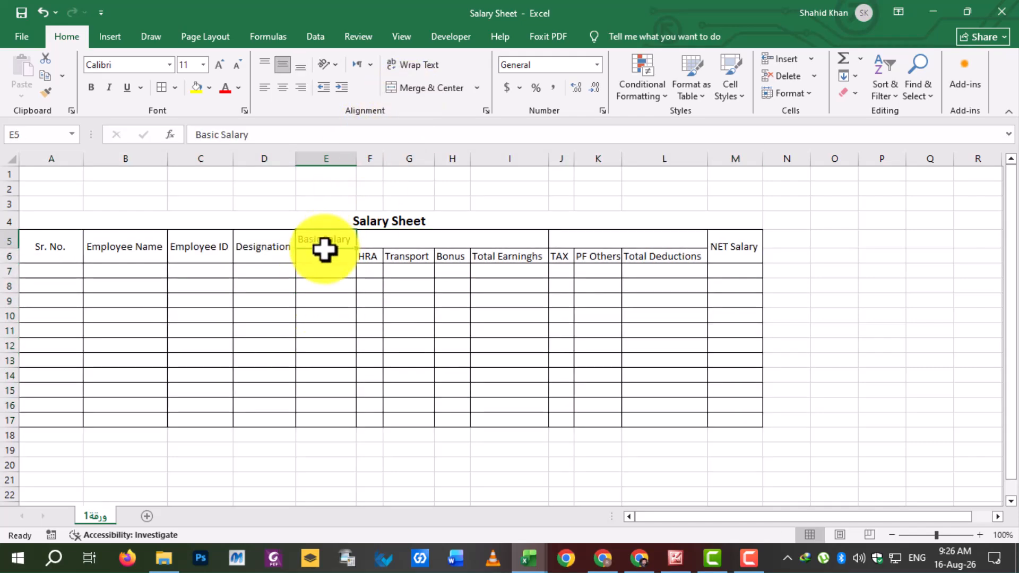
left_click(412, 90)
left_click(326, 301)
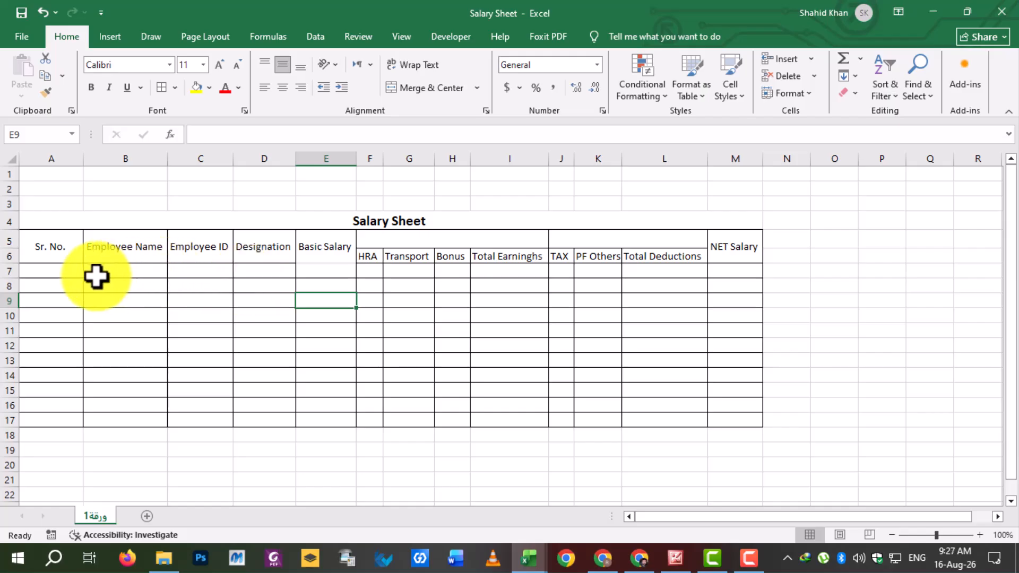
left_click_drag(45, 250, 730, 417)
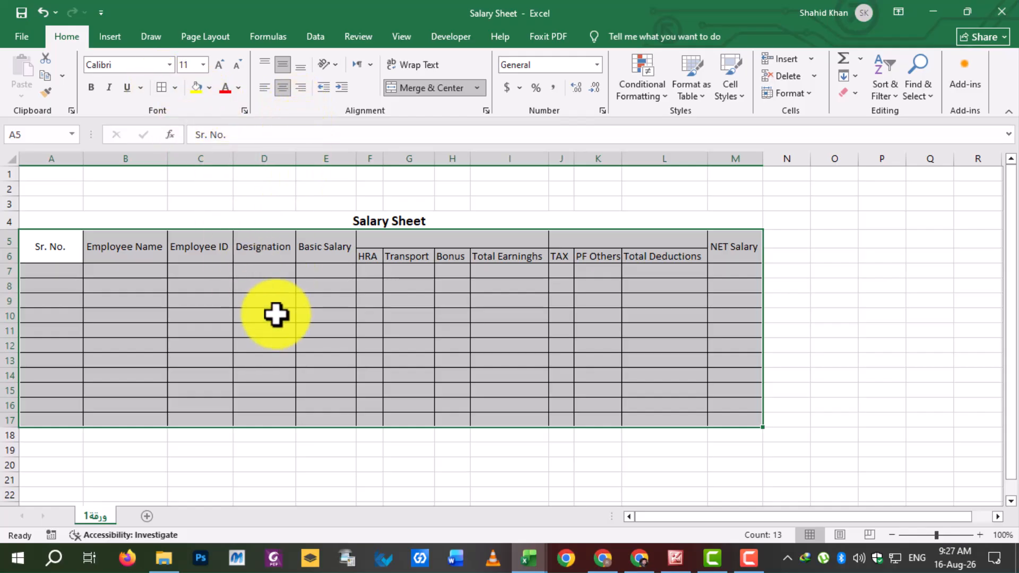
left_click(489, 355)
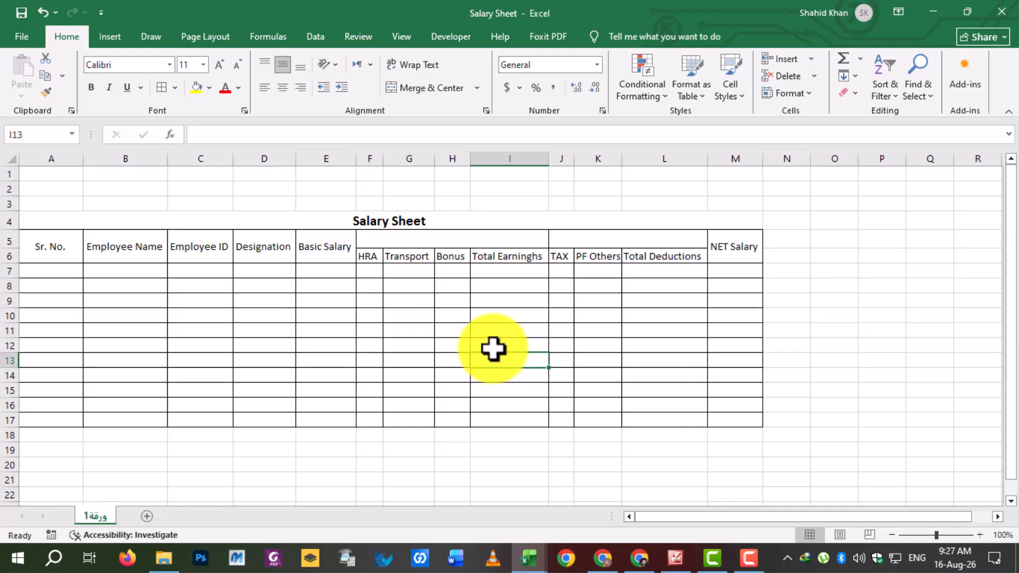
Step: Enter the group headings Earnings in the merged cell F5 and Deductions in the merged cell J5
left_click(458, 236)
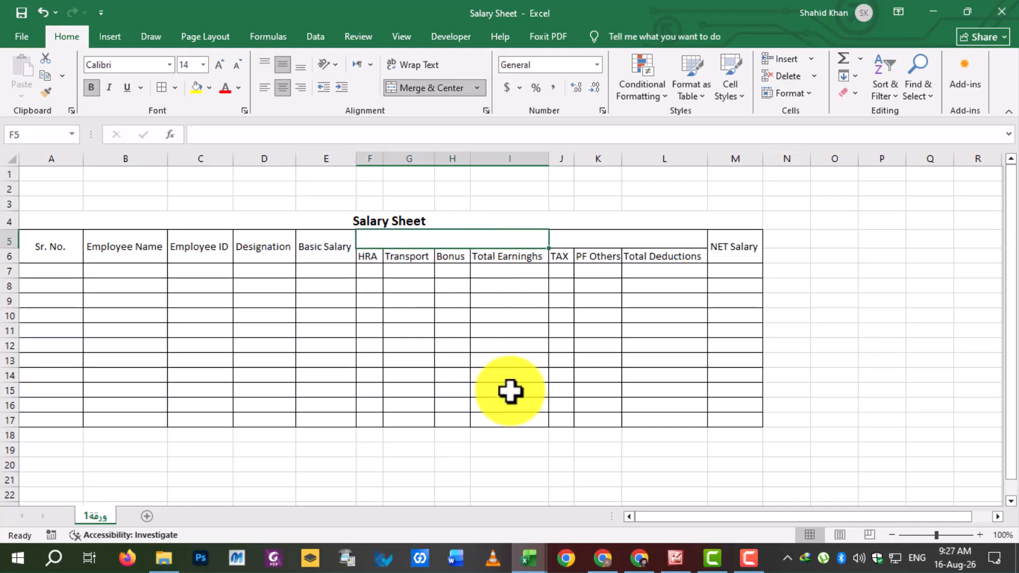
type("Ea")
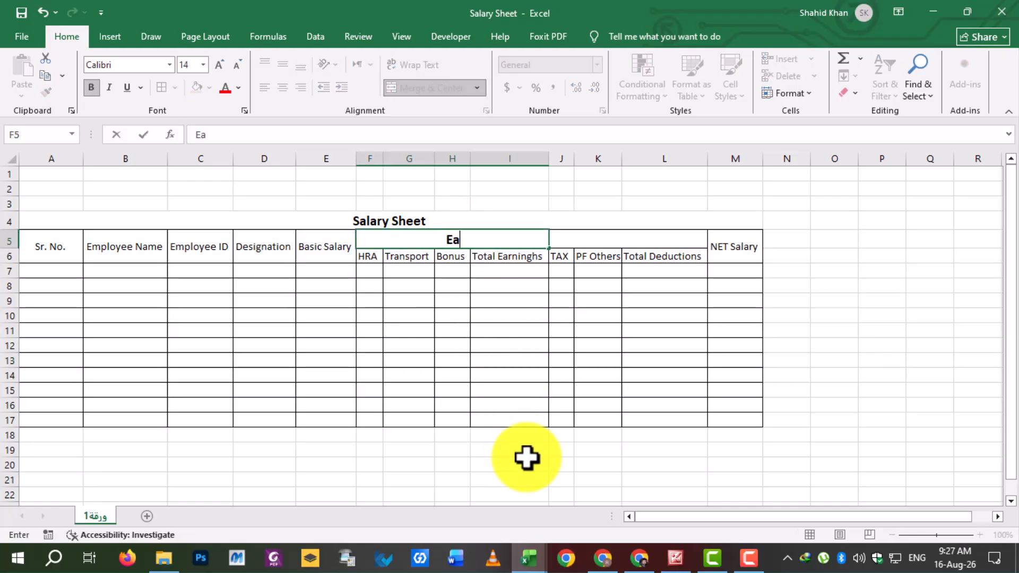
type("rnings")
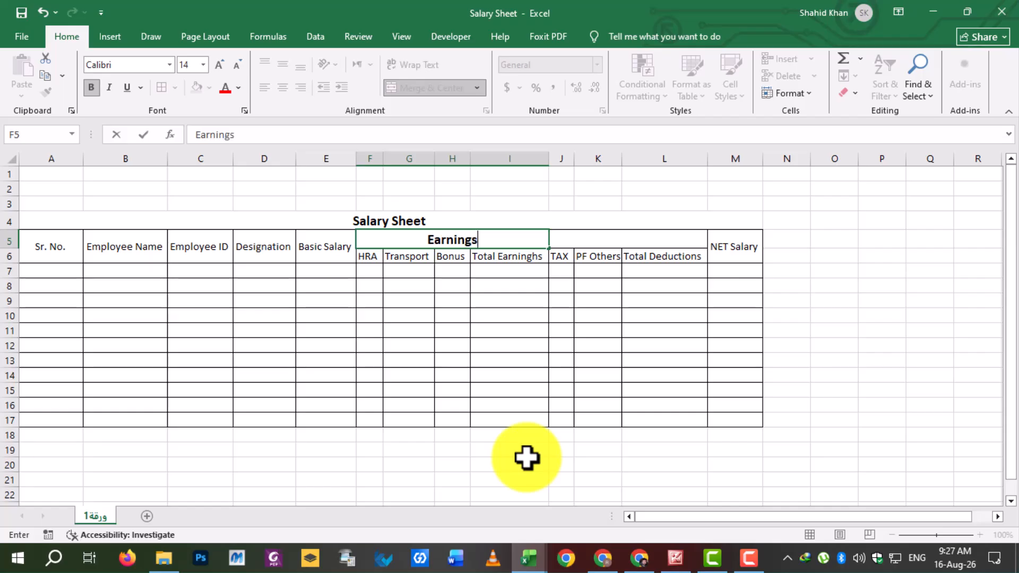
key("Tab")
type("De")
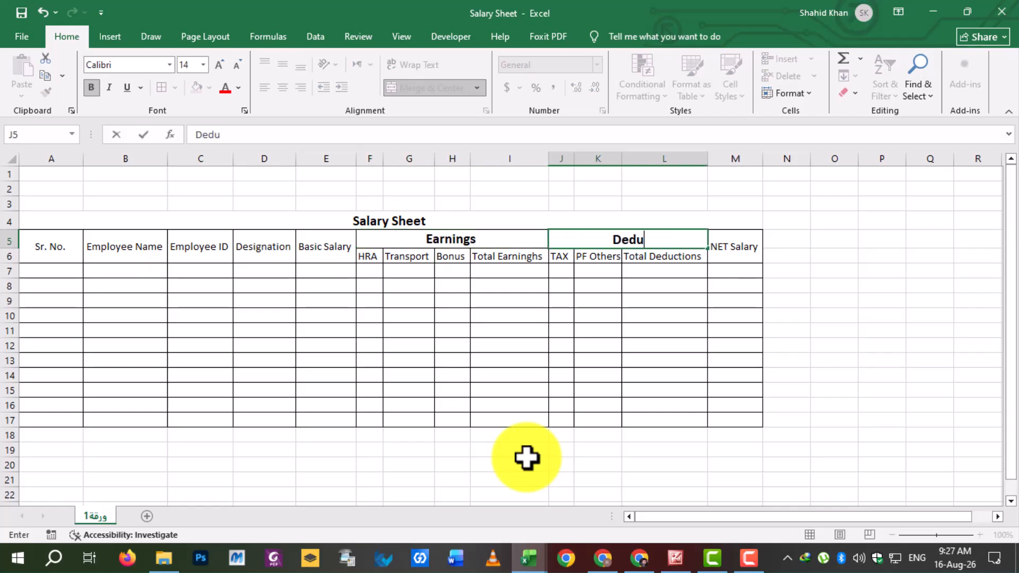
key("Return")
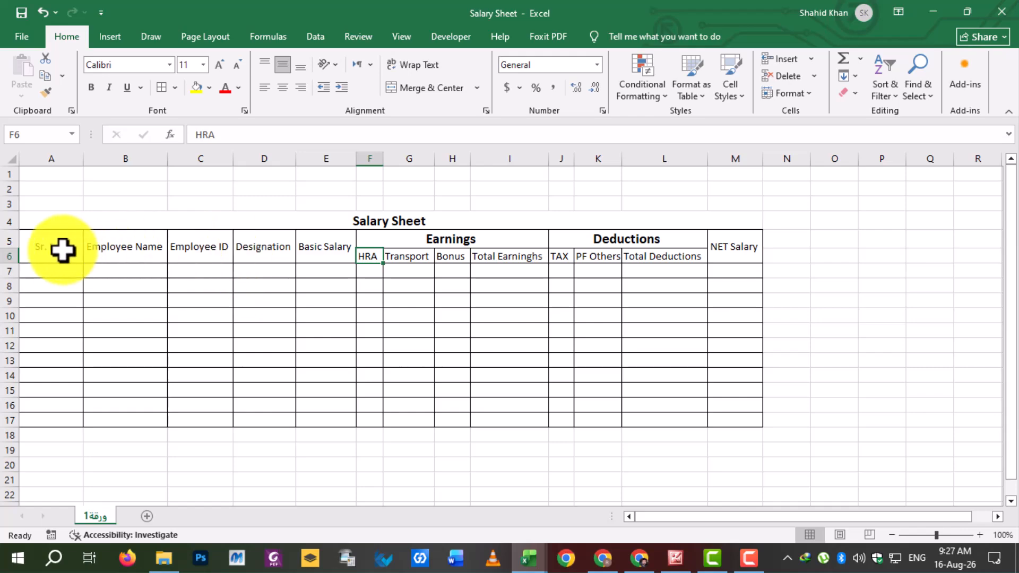
Step: Set the header range A5:M6 to font size 14 and make it bold
left_click_drag(61, 250, 743, 256)
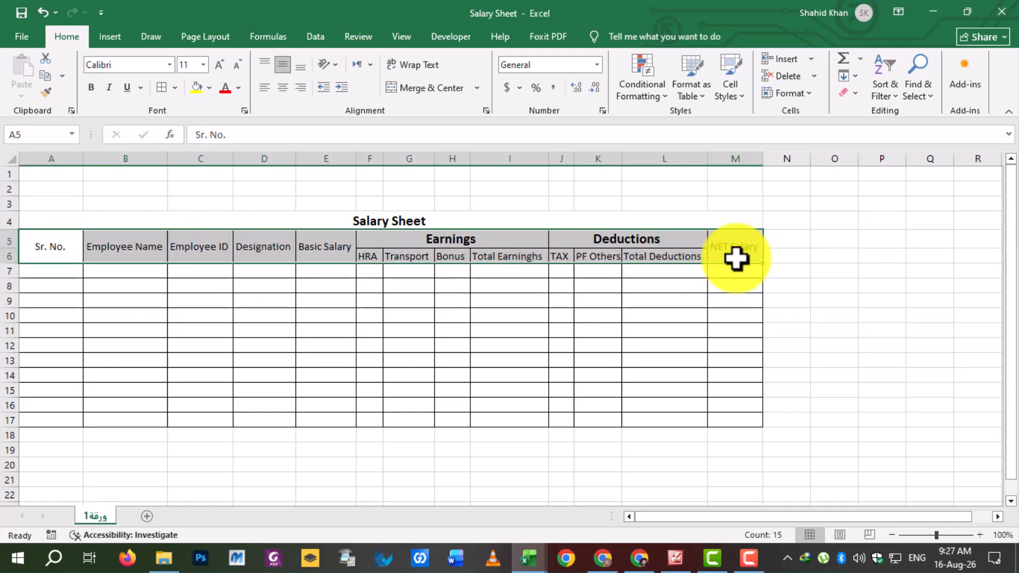
left_click(215, 65)
left_click(216, 65)
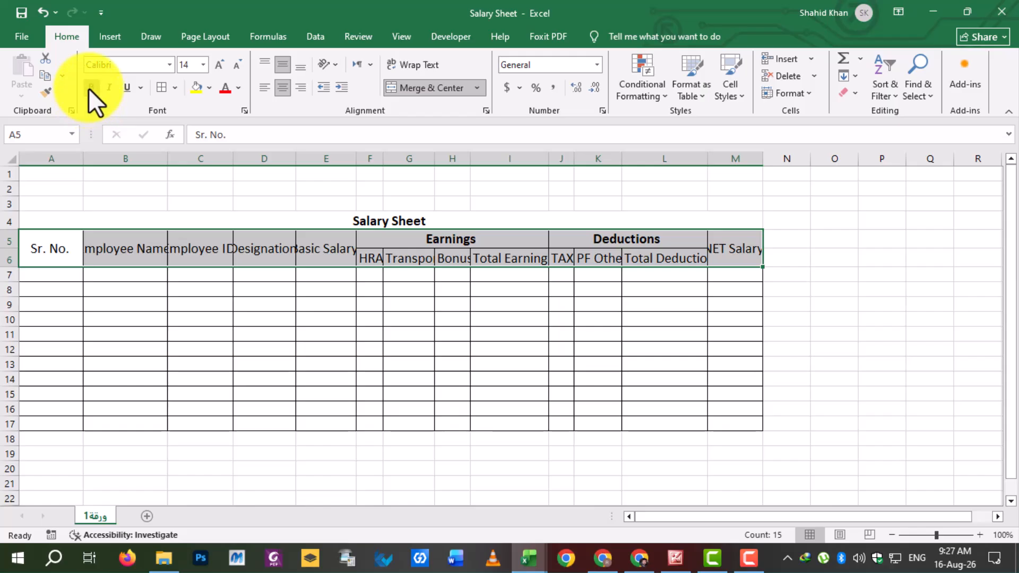
left_click(89, 87)
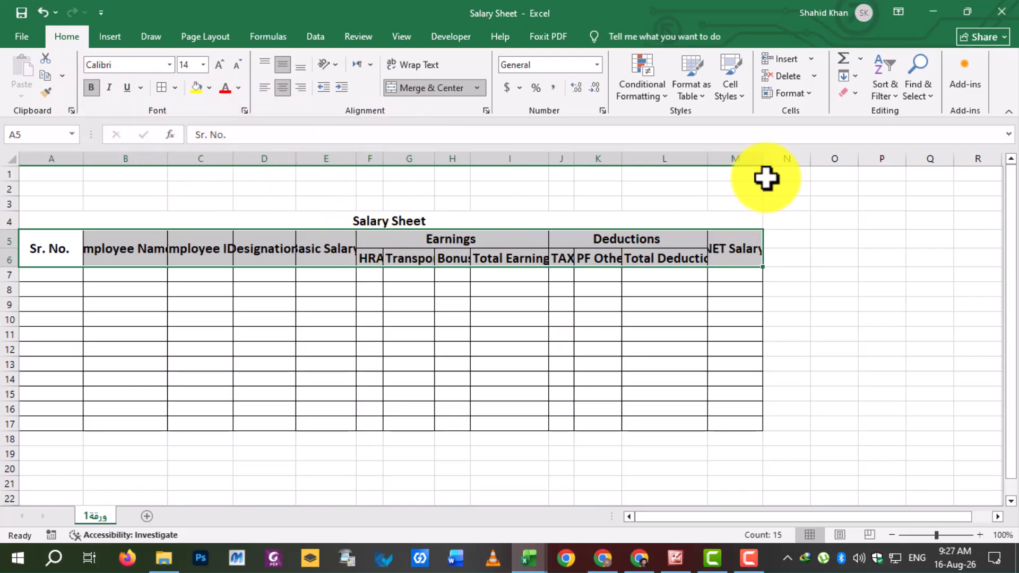
Step: AutoFit columns A through M to the width of their header text
double_click(760, 160)
double_click(707, 158)
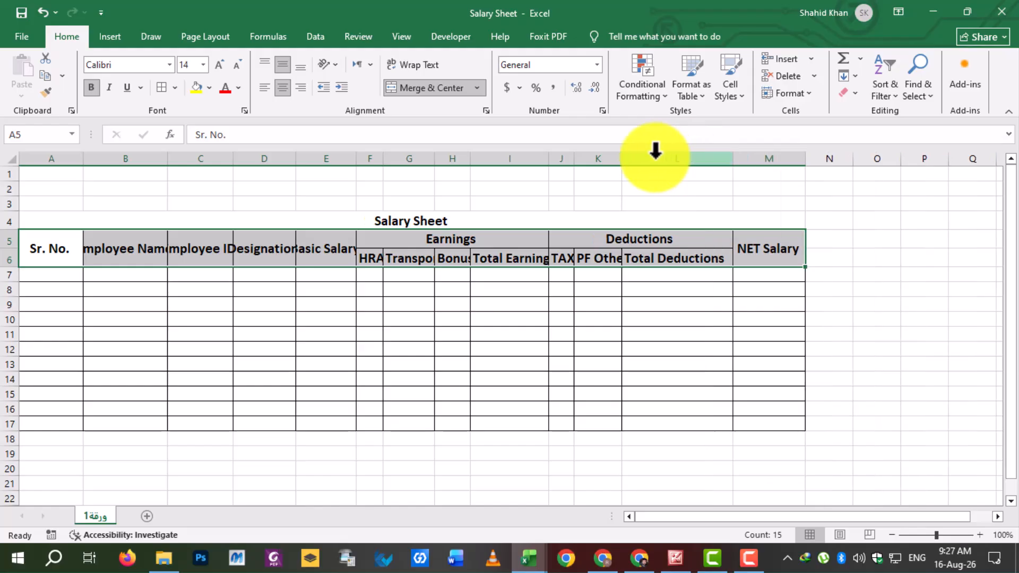
double_click(621, 155)
double_click(574, 158)
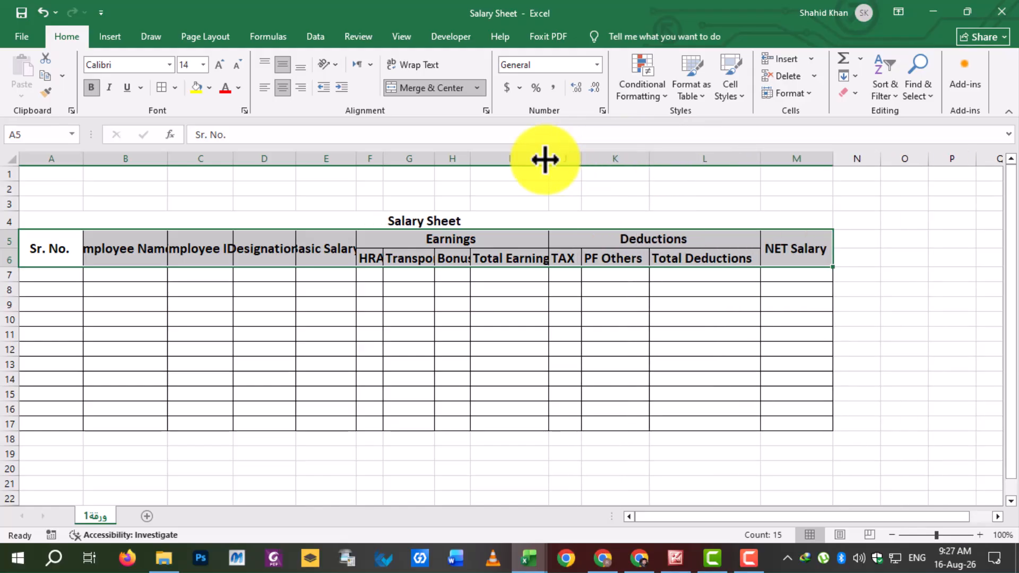
double_click(549, 158)
double_click(466, 158)
double_click(434, 157)
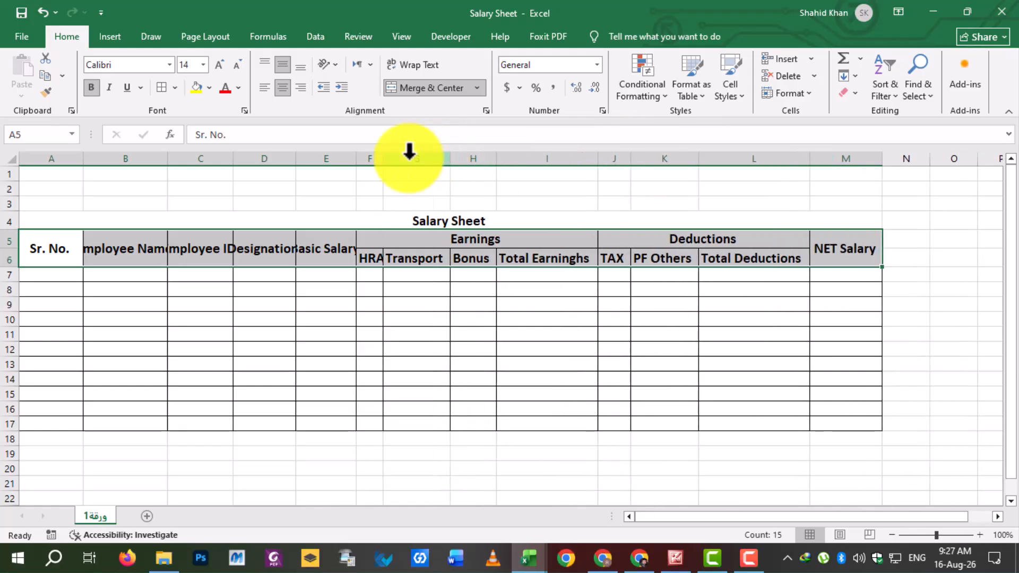
double_click(384, 158)
double_click(355, 157)
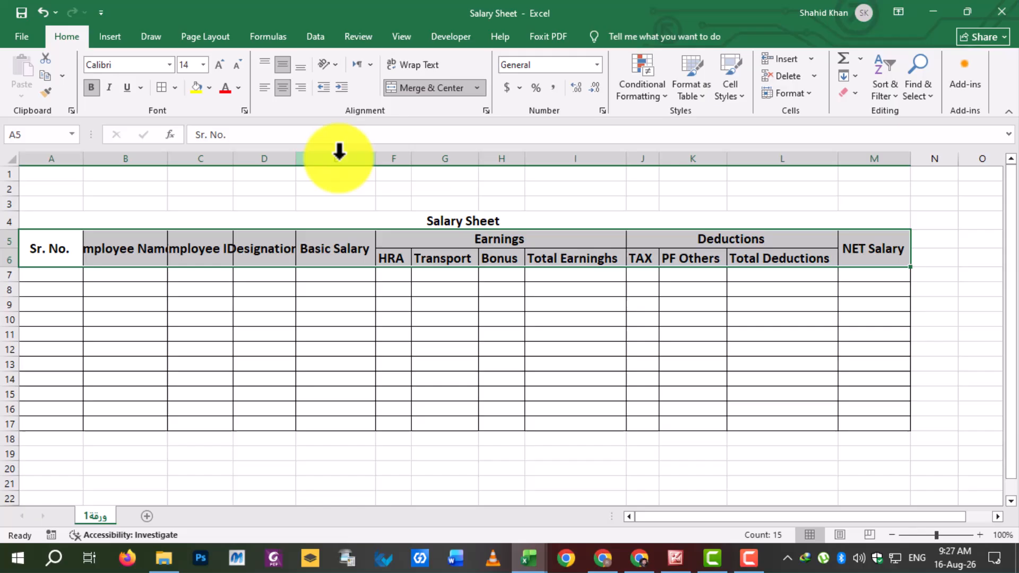
double_click(295, 155)
double_click(232, 157)
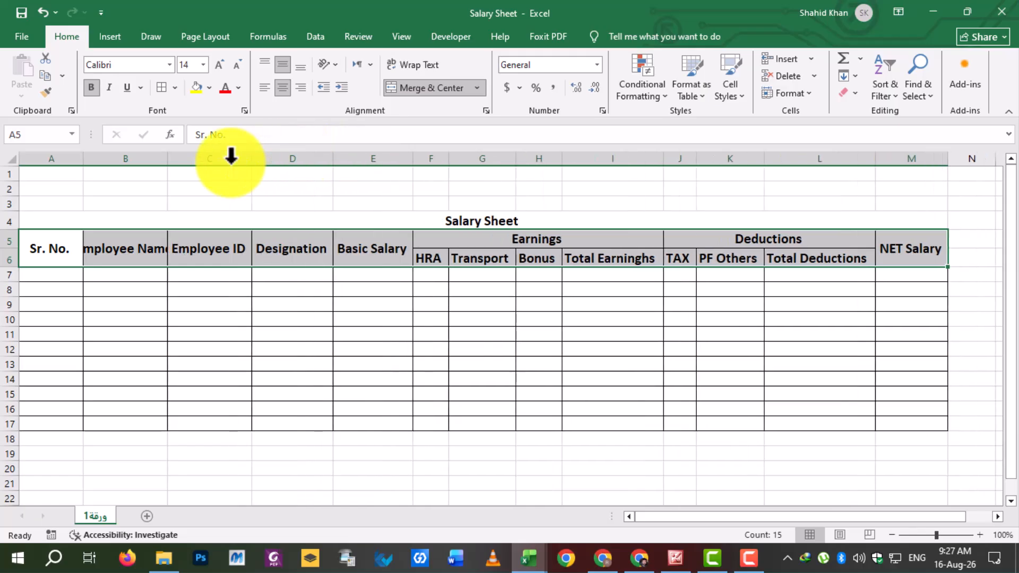
double_click(164, 159)
double_click(82, 157)
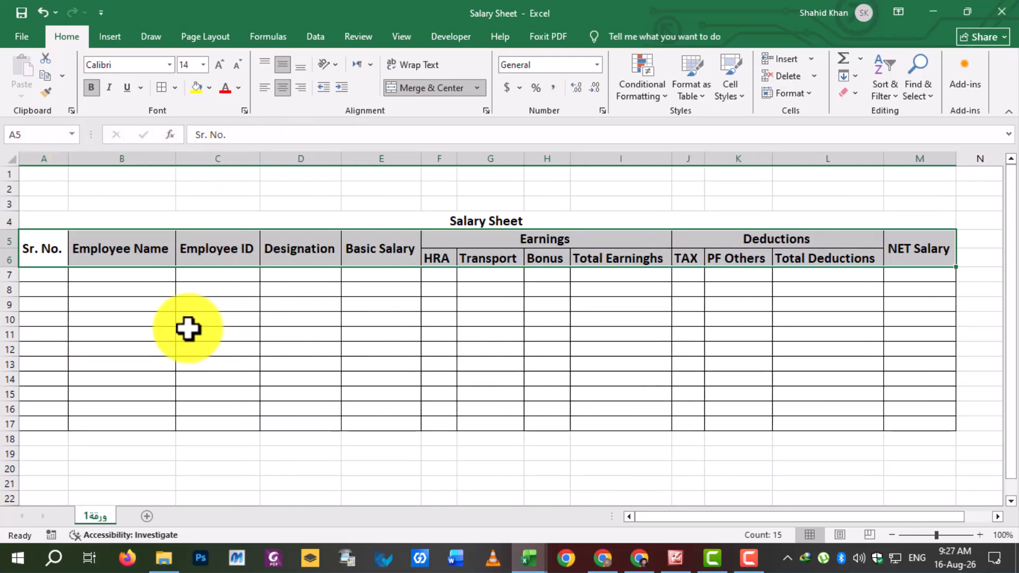
Step: Try a black fill with white text on the header range A5:M6
left_click(209, 88)
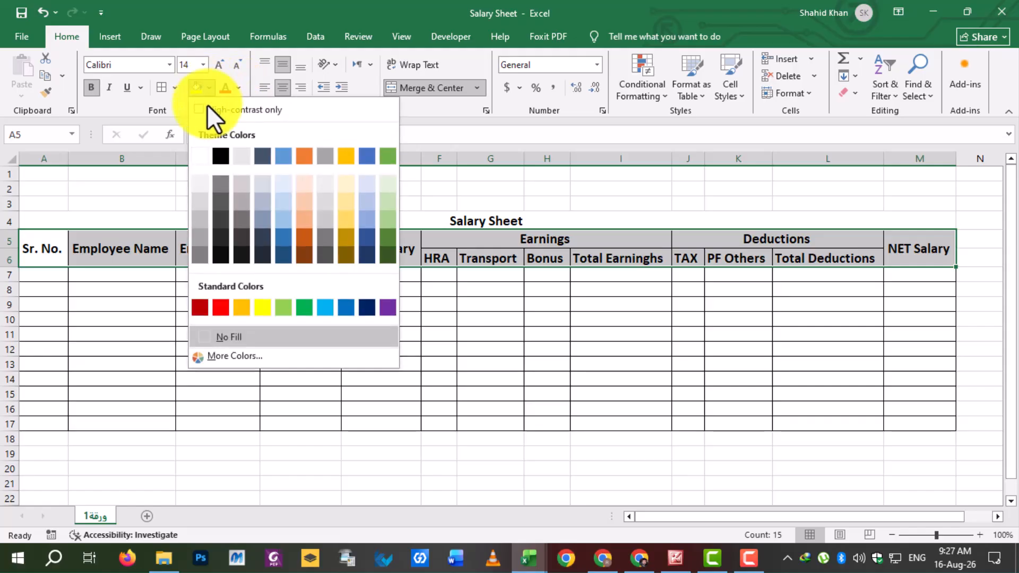
left_click(224, 257)
left_click(239, 88)
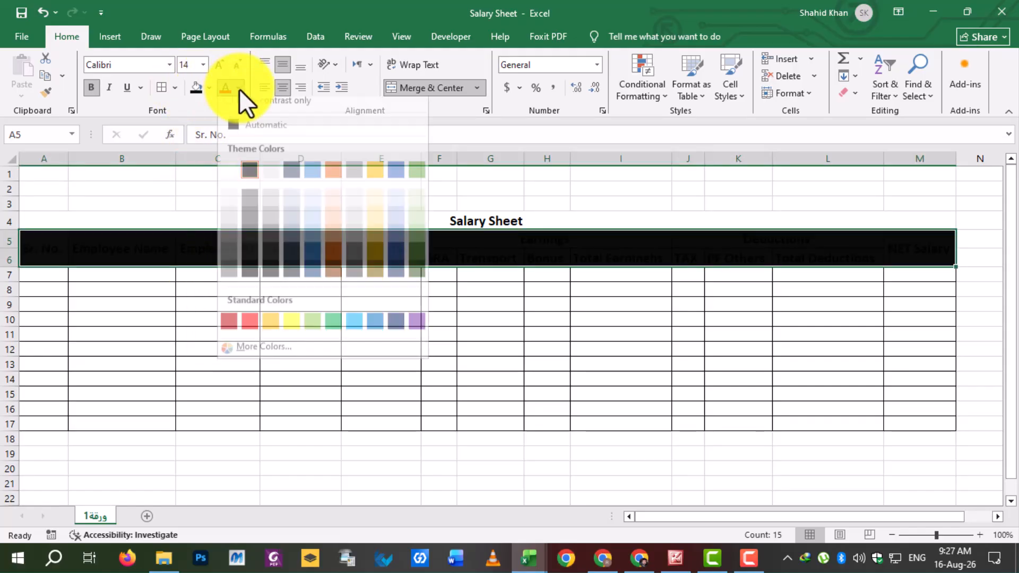
left_click(234, 180)
left_click(522, 380)
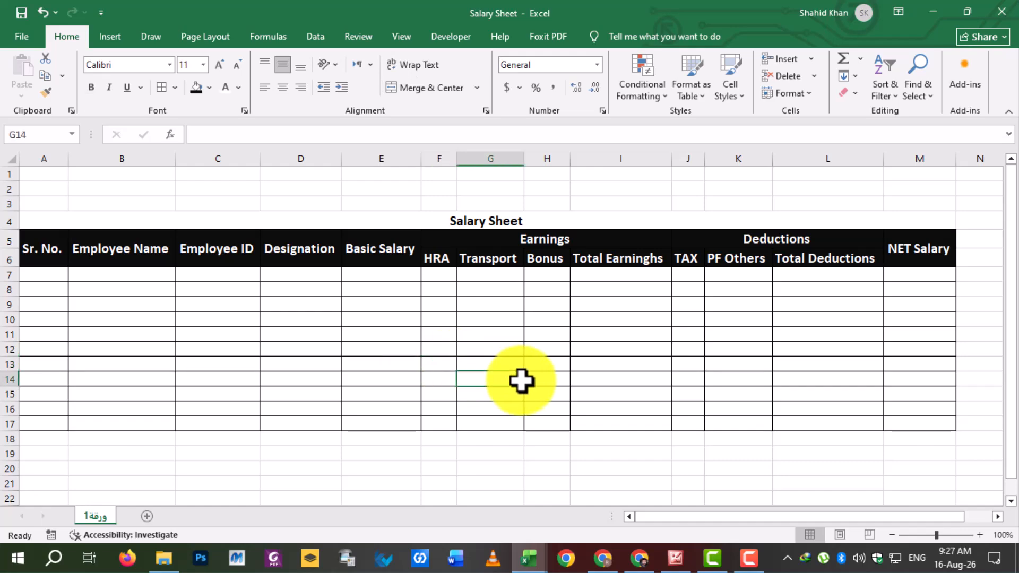
left_click(478, 222)
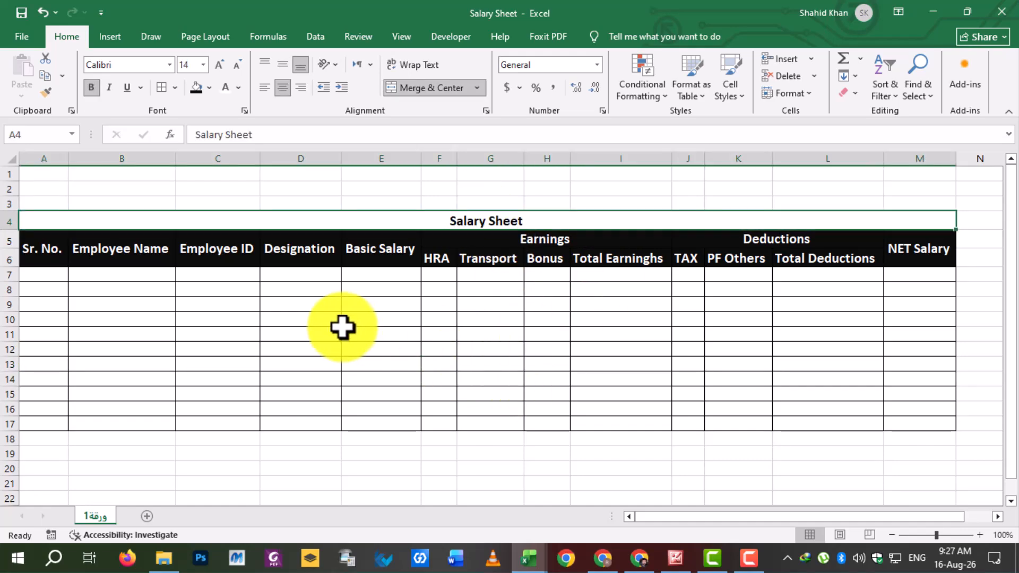
Step: Undo the white text color and the black fill on the header rows
left_click(276, 338)
key("ctrl+z")
key("ctrl+z")
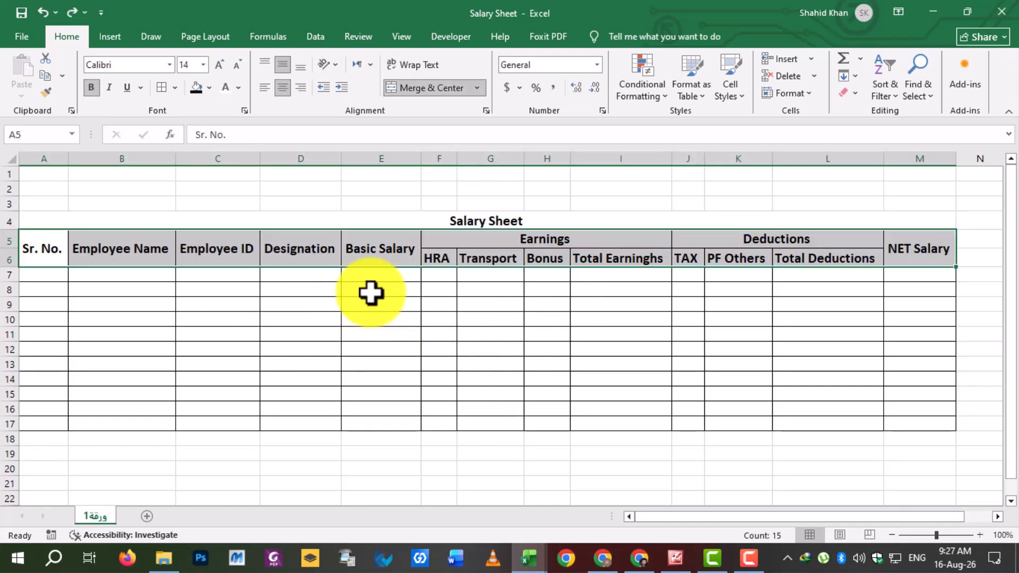
Step: Fill the header range A5:M6 with a light gray theme color
left_click(209, 89)
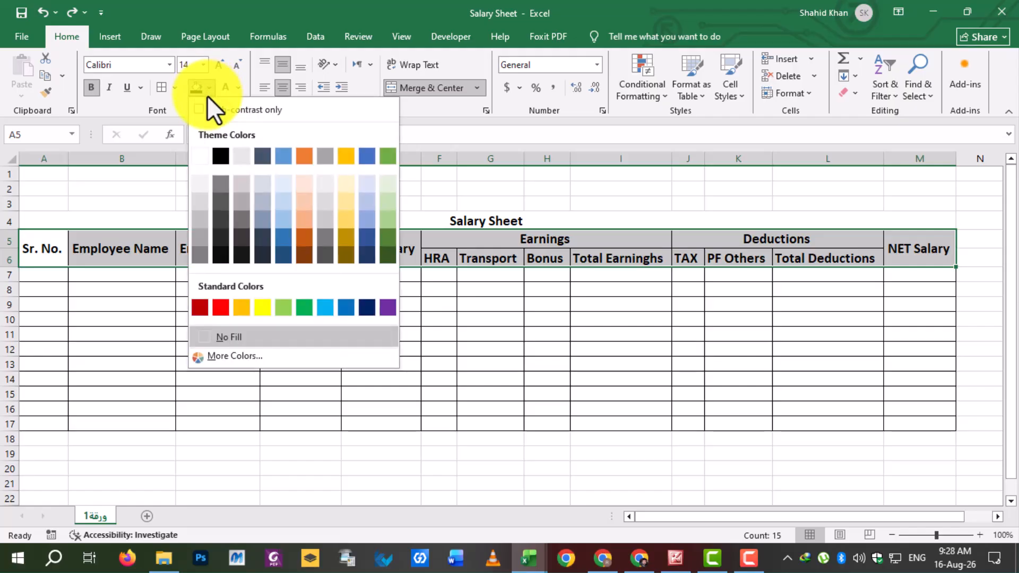
left_click(196, 205)
left_click(387, 336)
Step: Enlarge the Salary Sheet title to size 26 and set its font to Amasis MT Pro Black
left_click(465, 223)
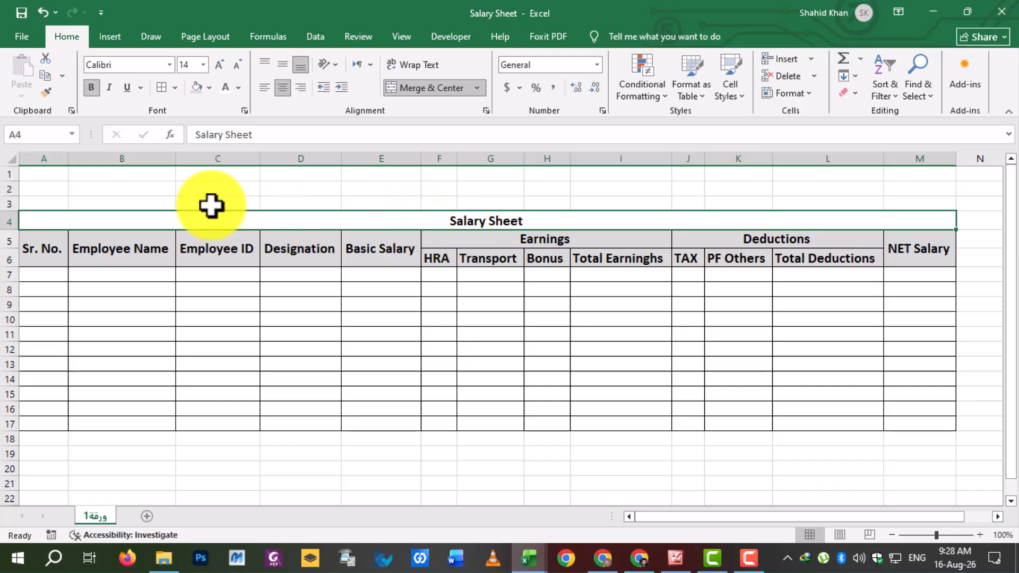
left_click(218, 64)
left_click(218, 64)
left_click(218, 64)
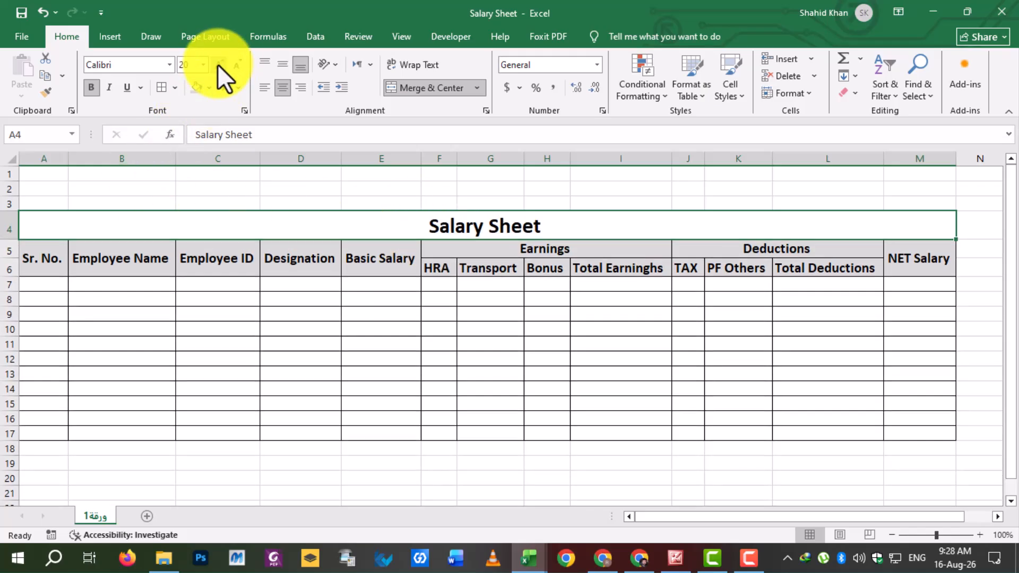
left_click(217, 64)
left_click(217, 64)
left_click(218, 64)
left_click(168, 65)
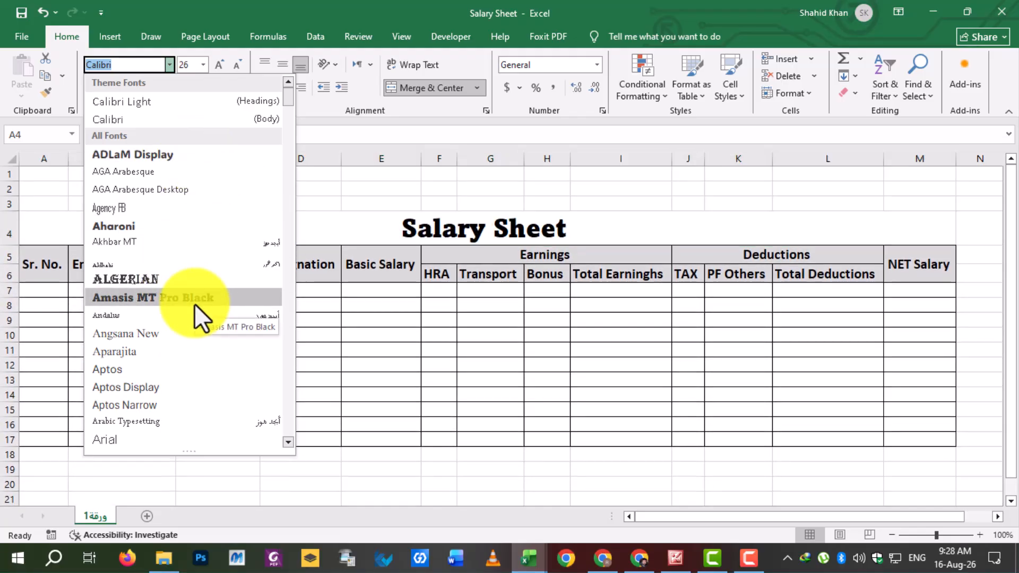
left_click(194, 304)
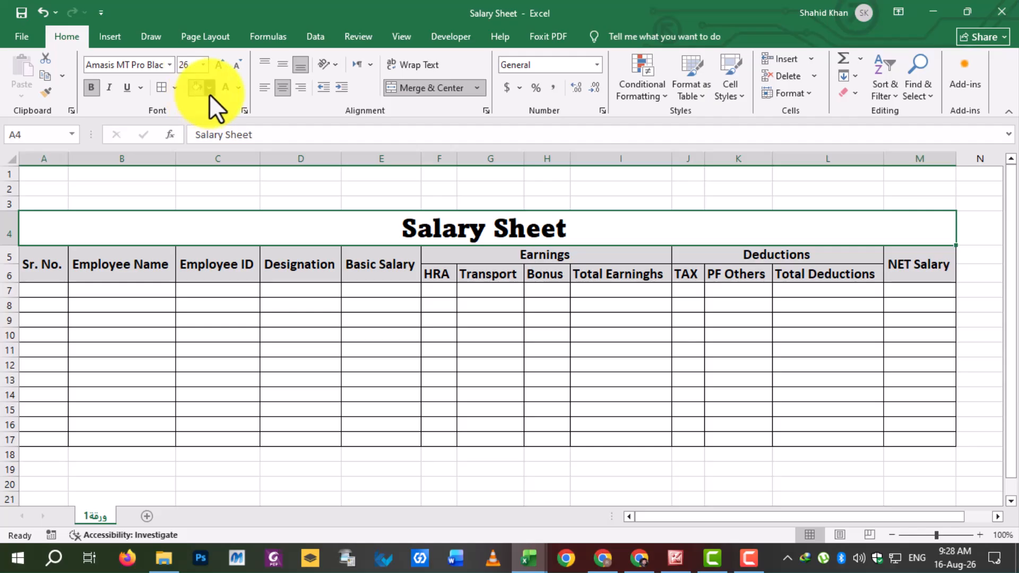
Step: Give the Salary Sheet title row a black fill and white text
left_click(209, 89)
left_click(217, 160)
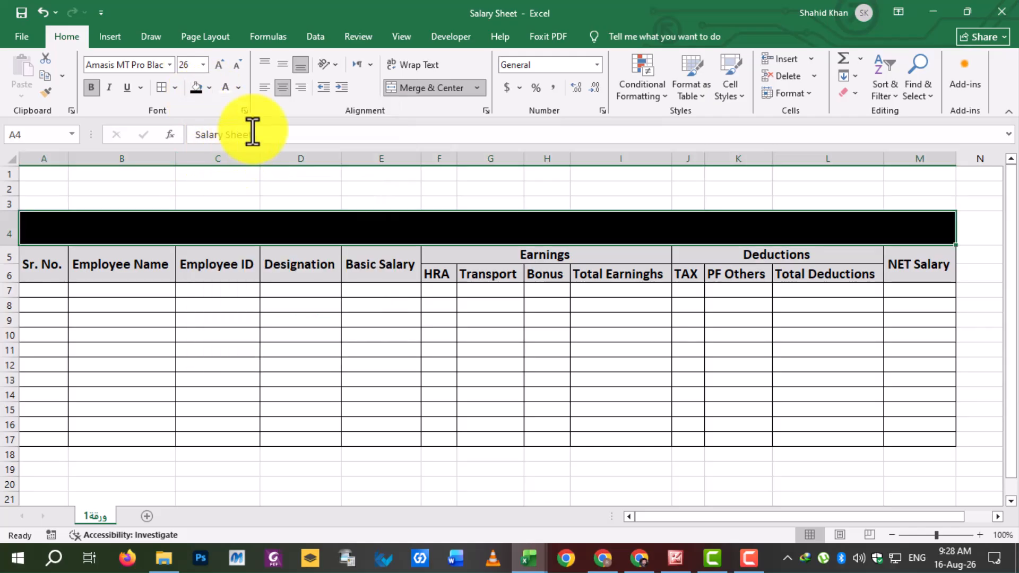
left_click(227, 89)
left_click(371, 360)
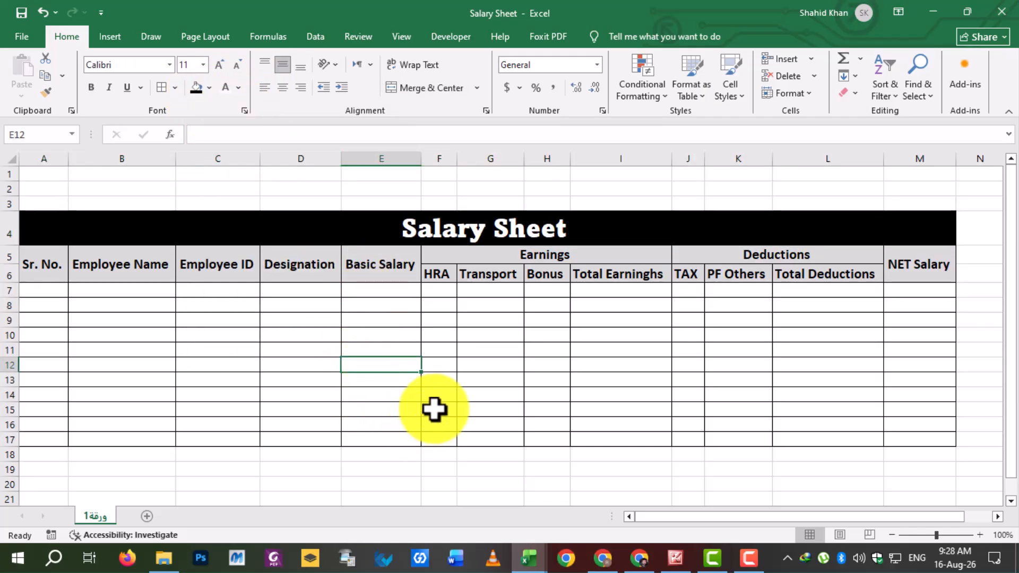
left_click(366, 398)
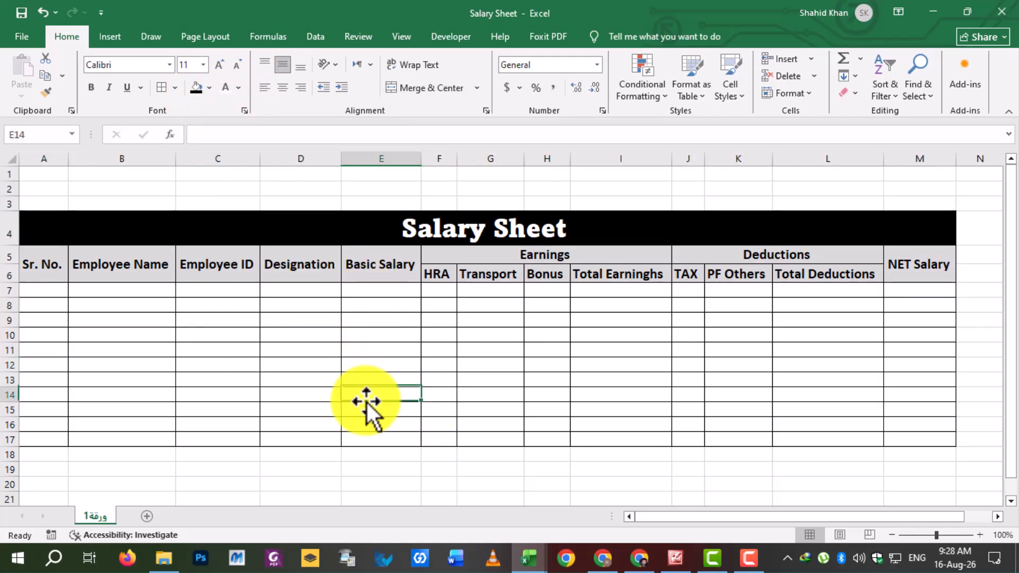
Step: Enter the serial numbers 1, 2 and 3 in cells A7 to A9
left_click(46, 290)
type("1")
key("Return")
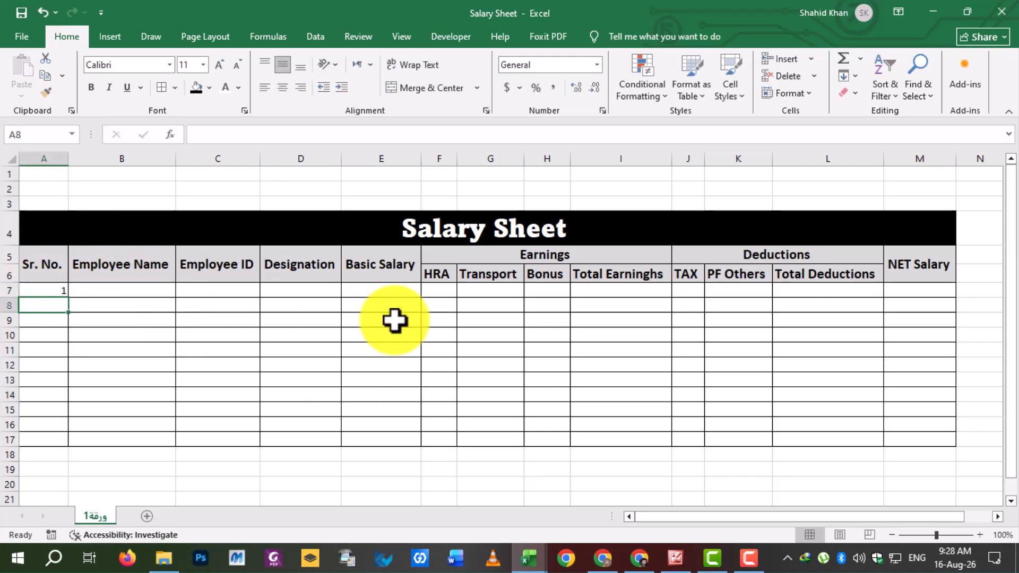
type("2")
key("Return")
type("3")
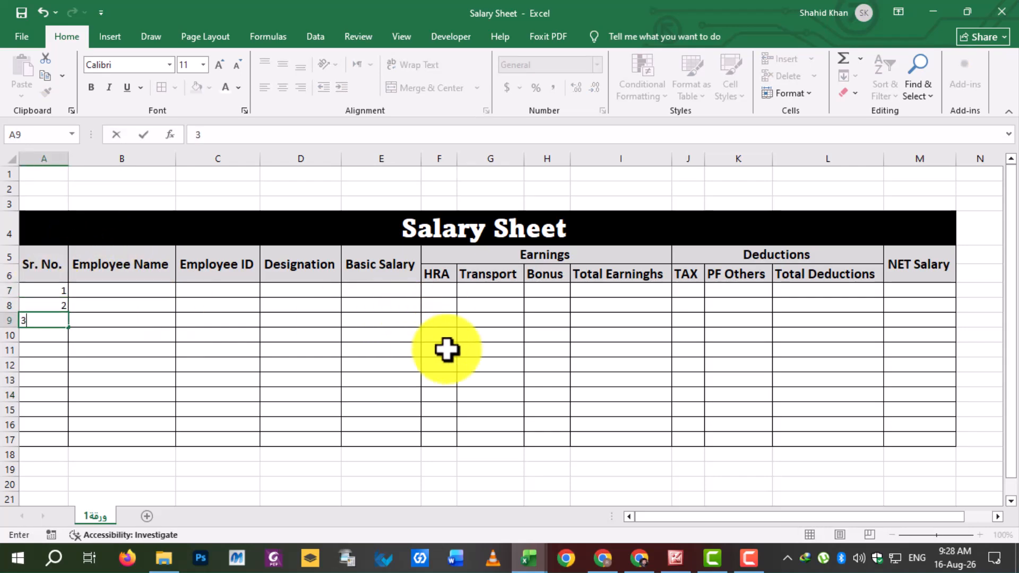
key("Return")
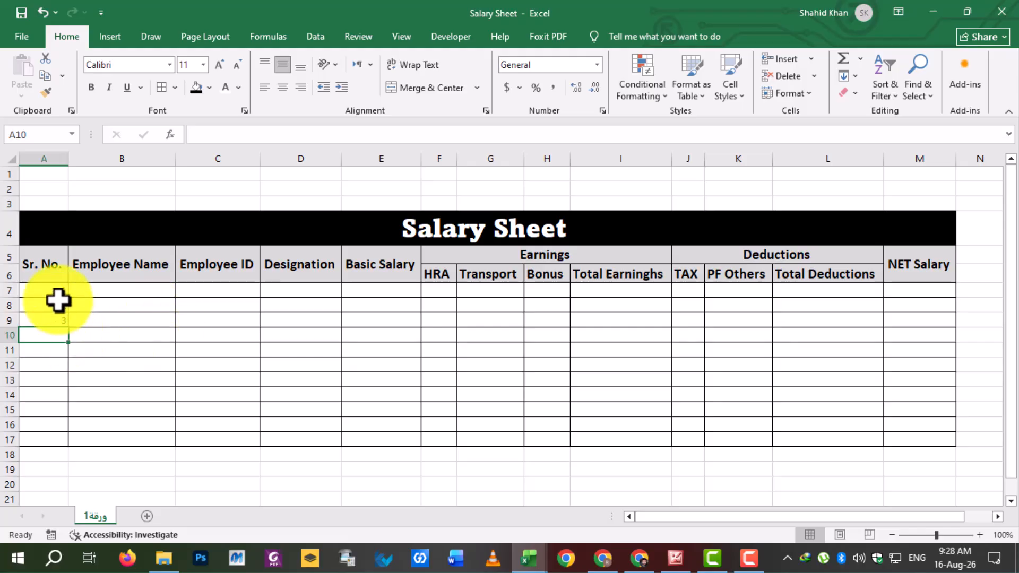
Step: Extend the serial number series from A7:A9 down to 6 in cell A12
left_click_drag(51, 293, 53, 320)
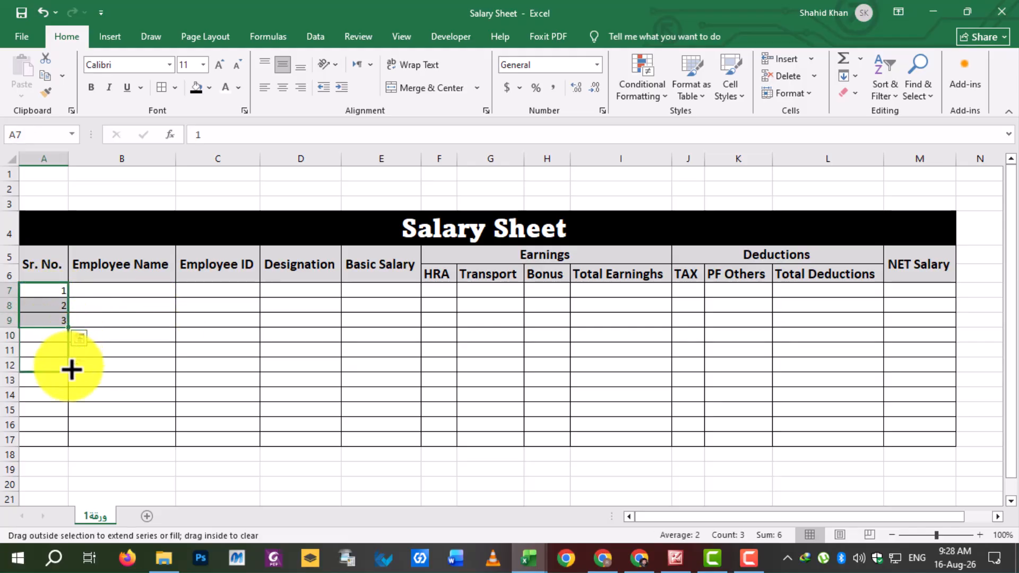
left_click_drag(71, 370, 69, 366)
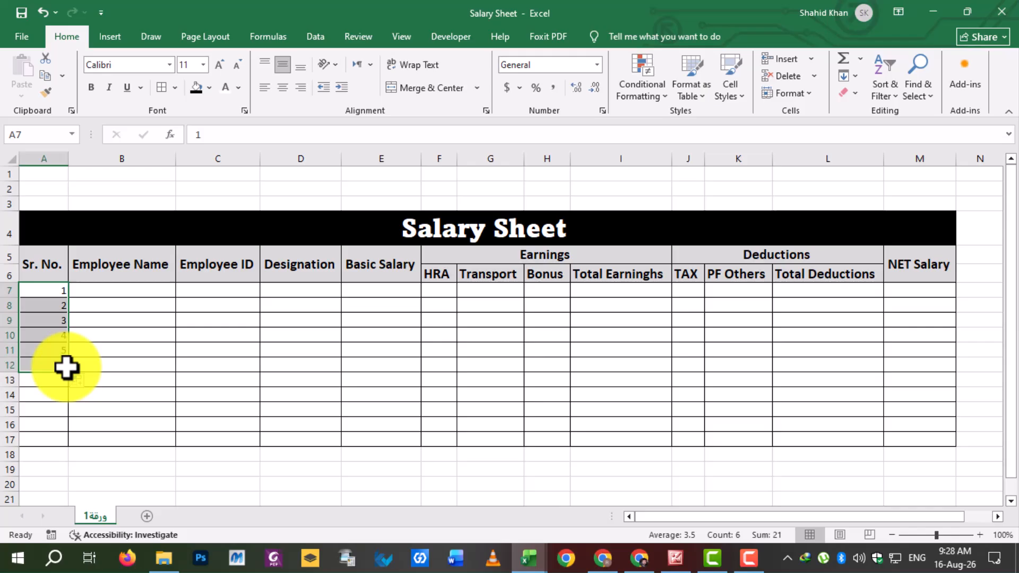
left_click(79, 425)
left_click(750, 557)
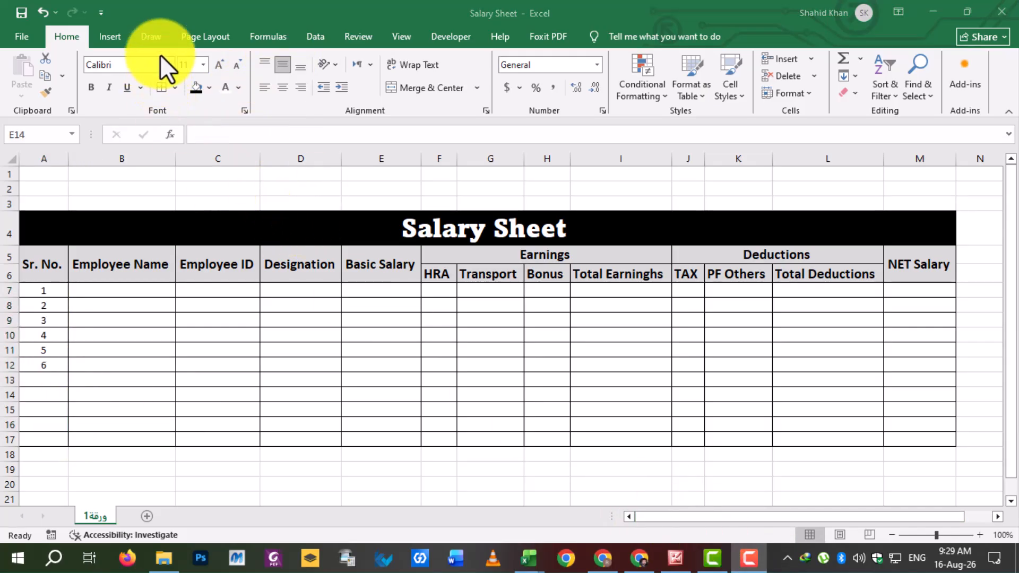
left_click(361, 394)
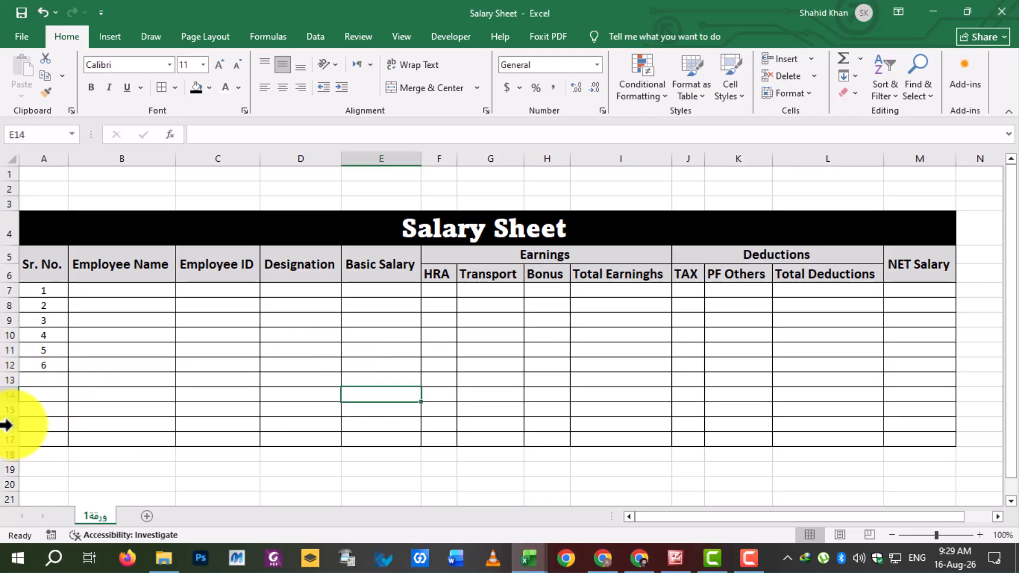
Step: Delete the surplus table rows 14 through 17
left_click(9, 395)
left_click(14, 439, "shift")
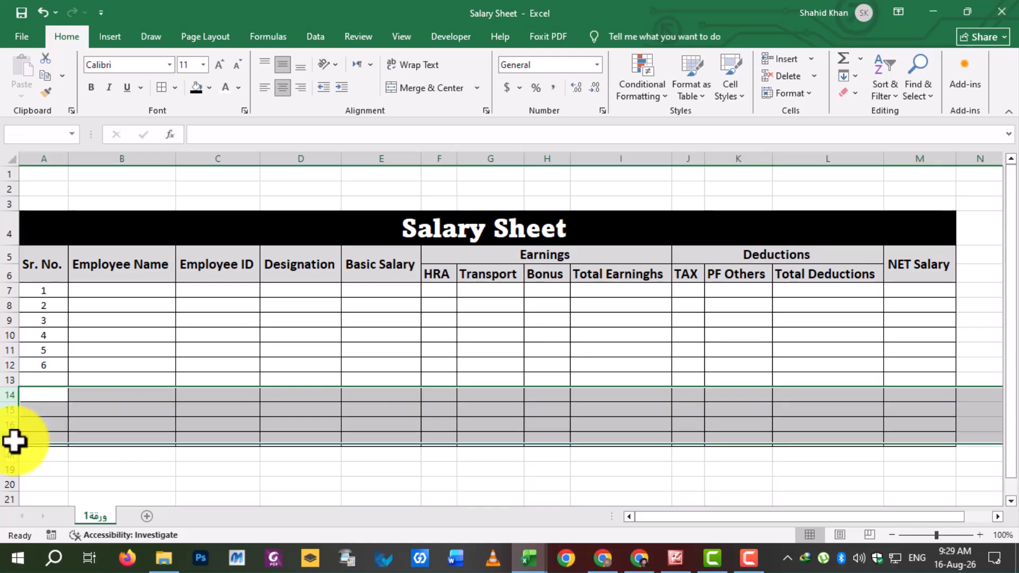
right_click(16, 441)
left_click(47, 339)
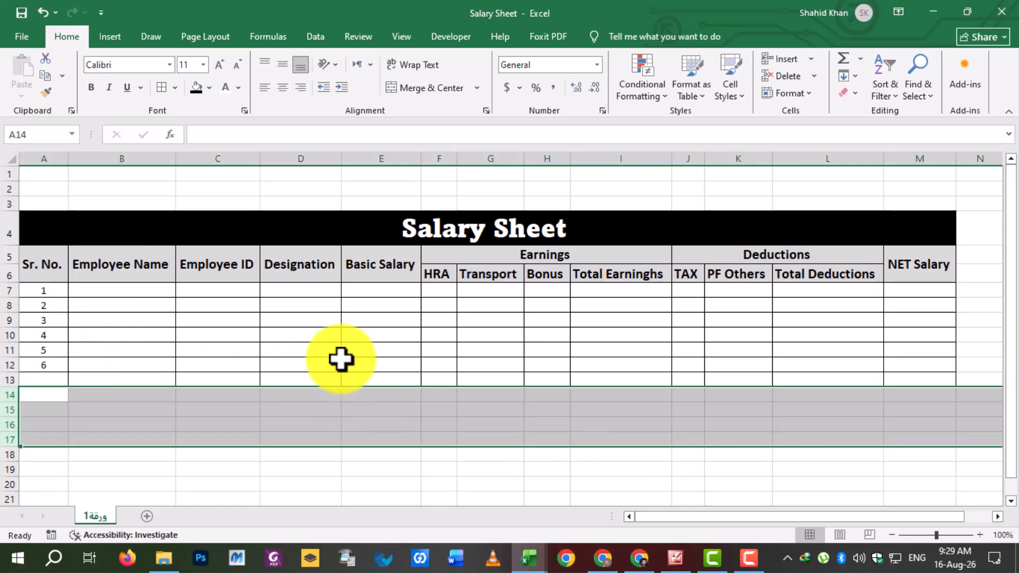
left_click(218, 335)
Step: Enter the first four employees' names in cells B7 to B10 of the Employee Name column
left_click(130, 291)
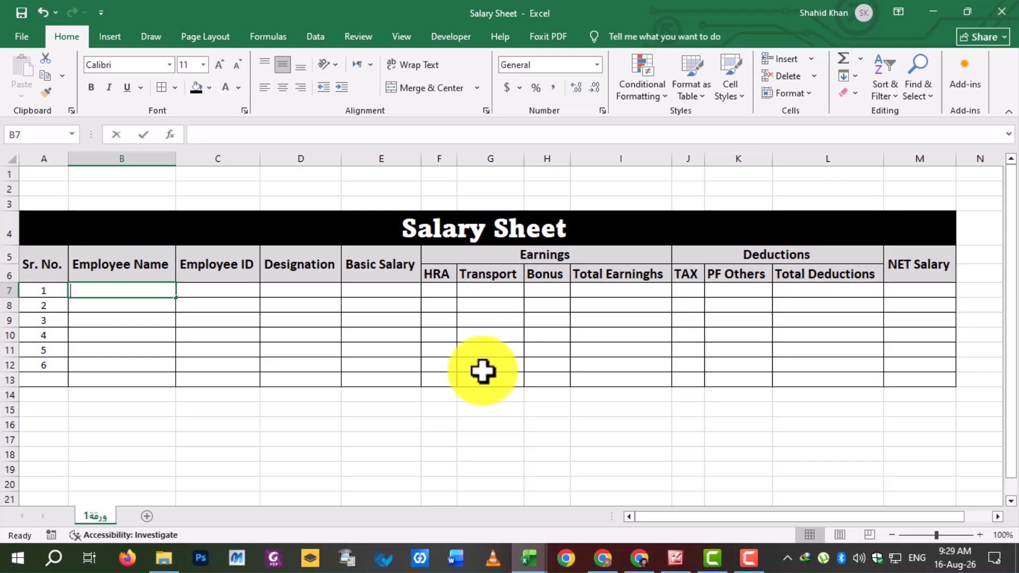
type("ZAh")
type("Awais")
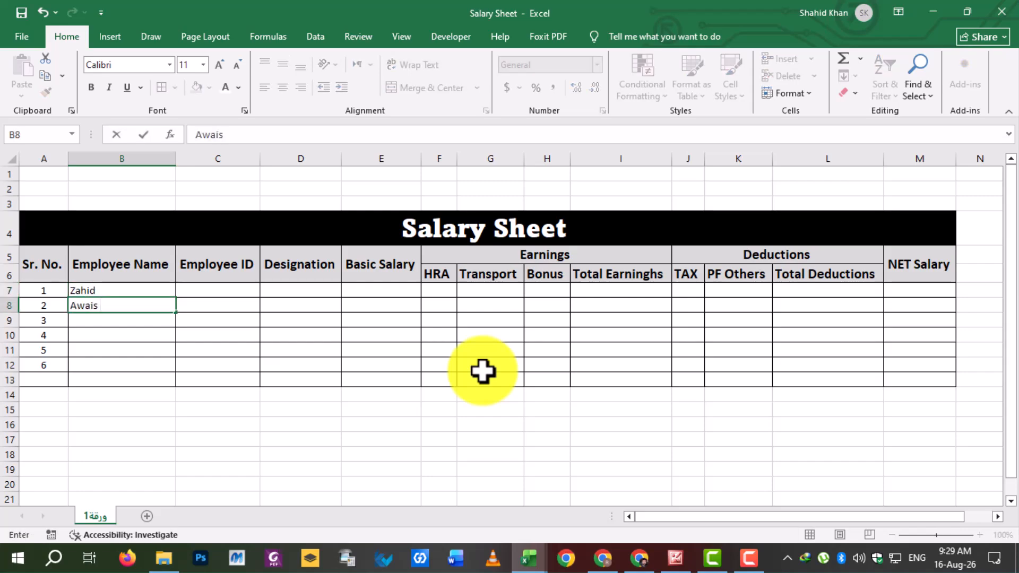
key("Return")
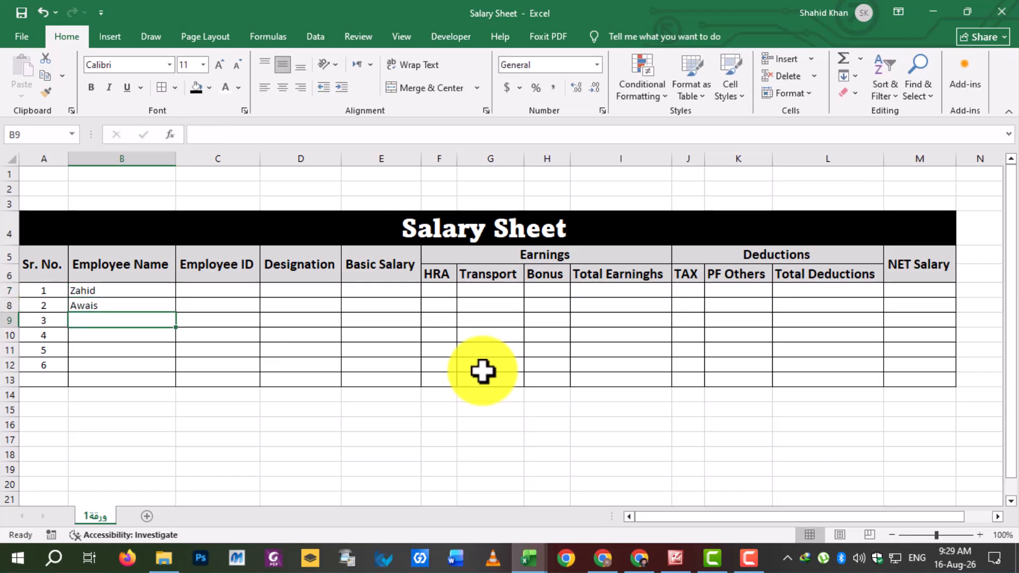
type("Adnan")
key("Return")
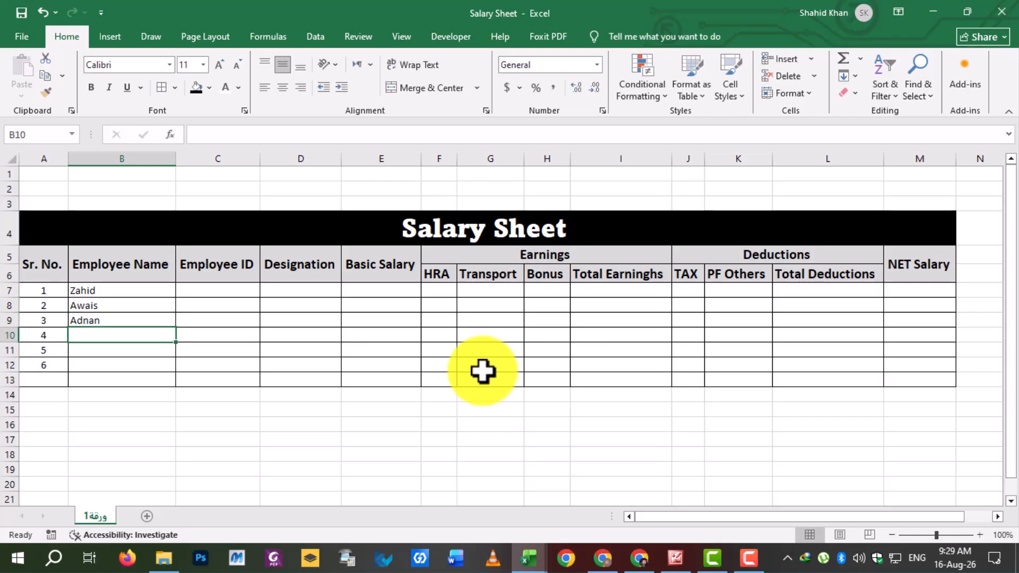
type("Taimur")
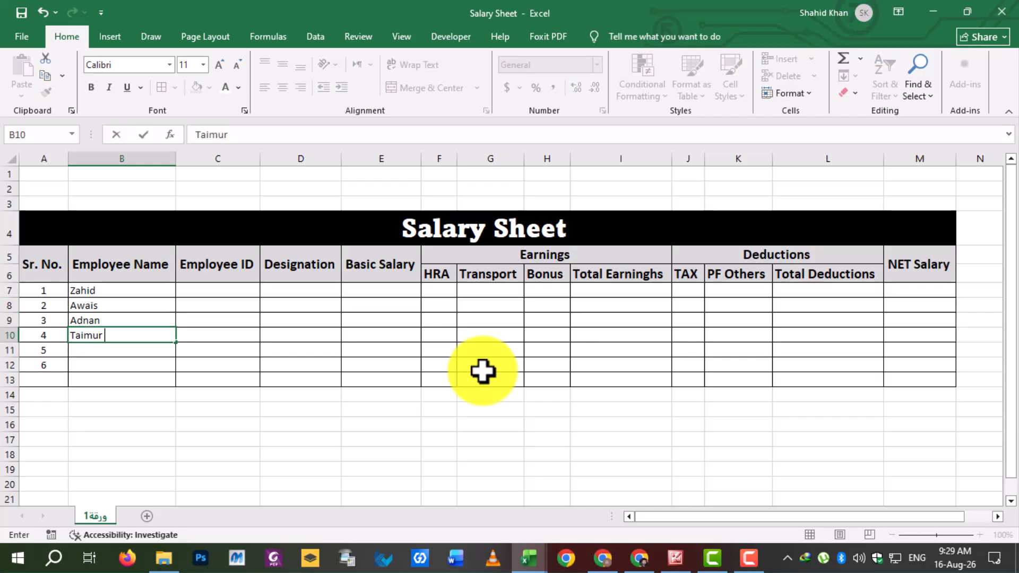
key("Return")
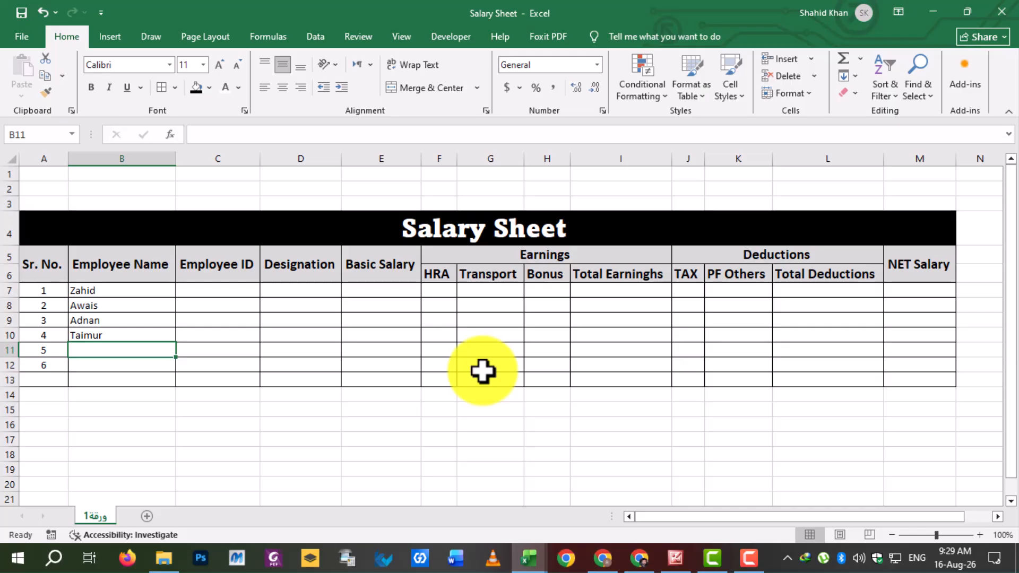
Step: Enter the remaining two employees' names in cells B11 and B12
type("Hafeez")
key("Return")
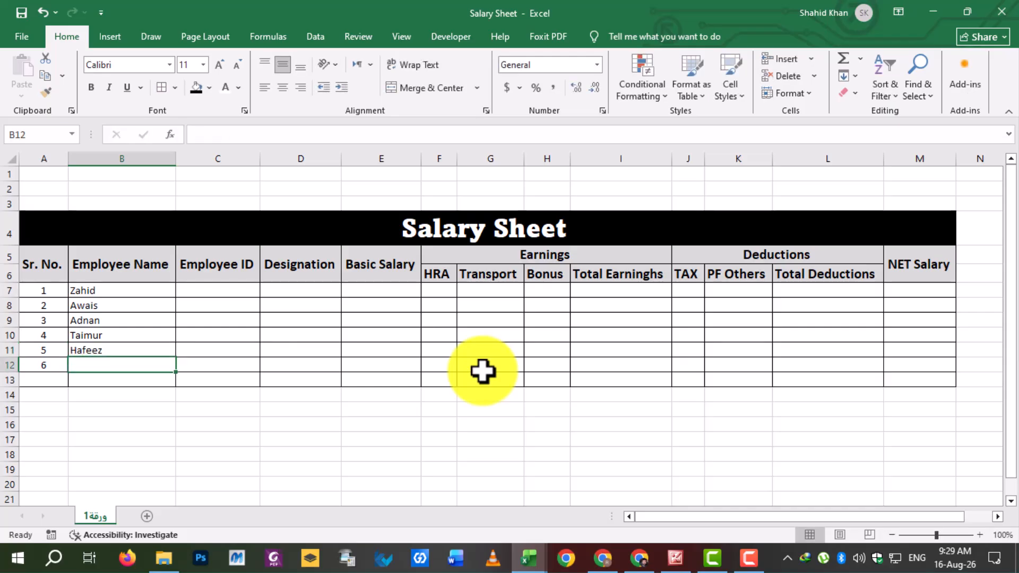
type("Kh")
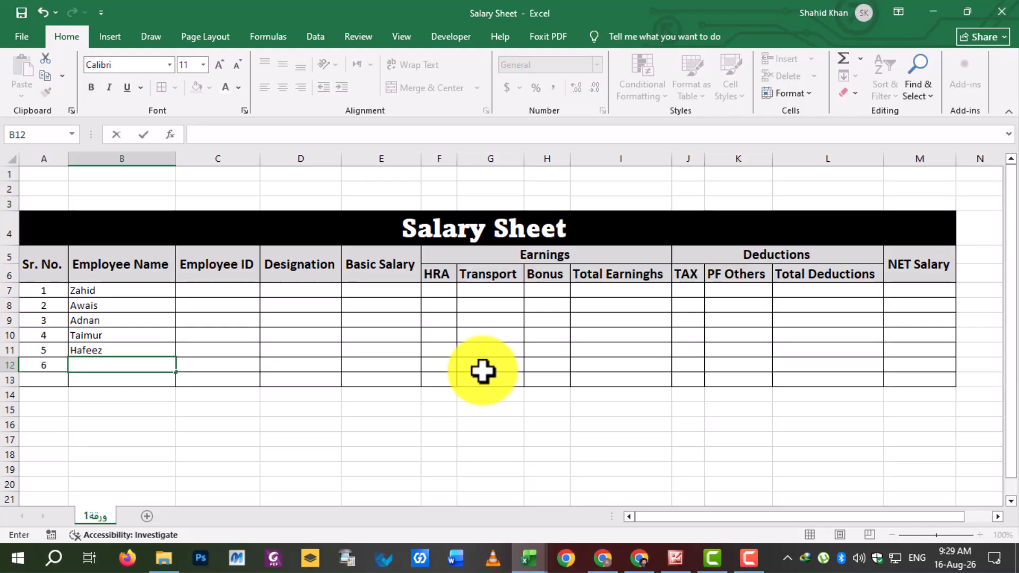
key("Escape")
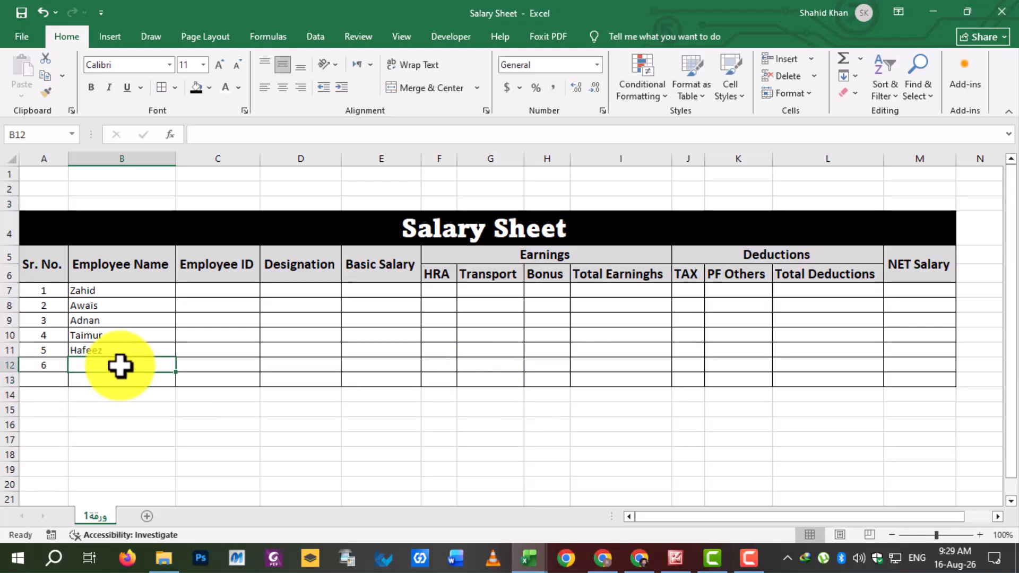
type("Khan")
key("Return")
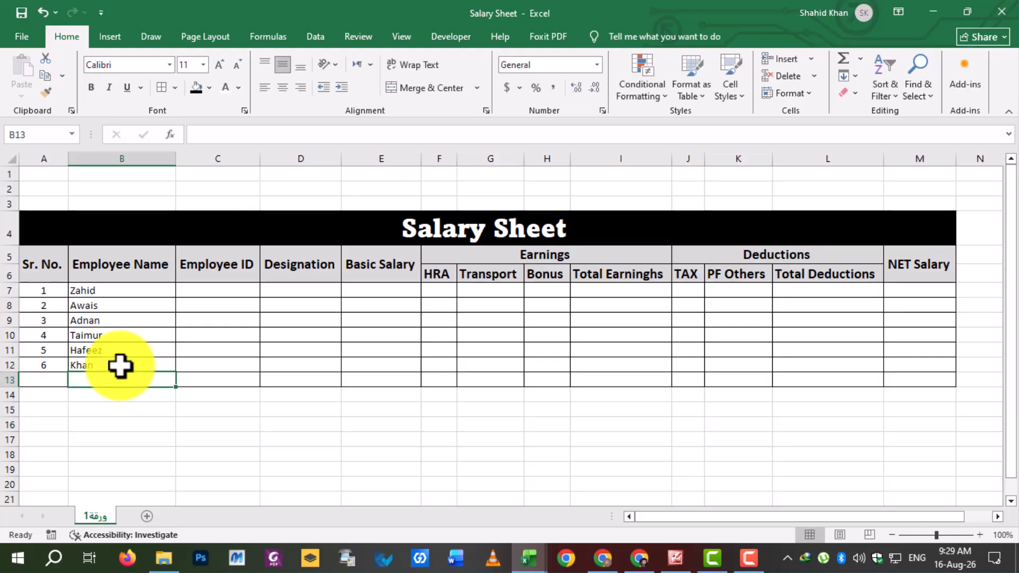
Step: Enter the first two consecutive employee IDs in cells C7 and C8
left_click(213, 289)
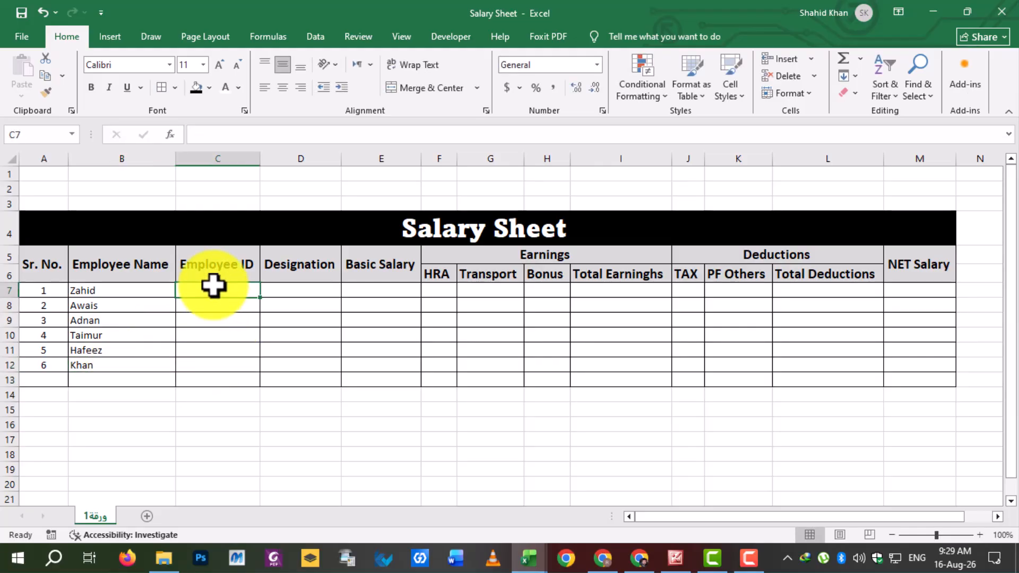
type("1001")
key("Return")
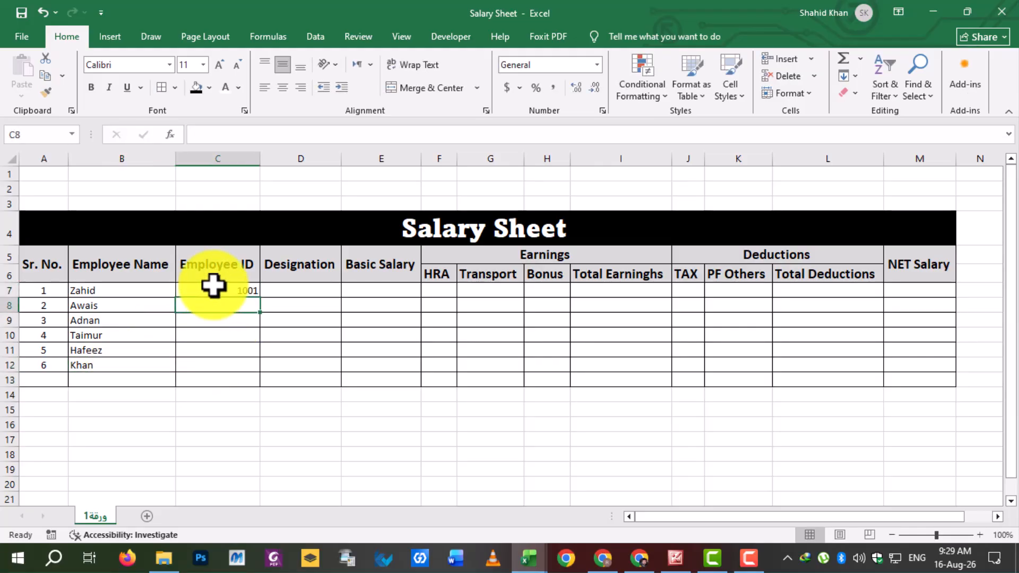
left_click(213, 289)
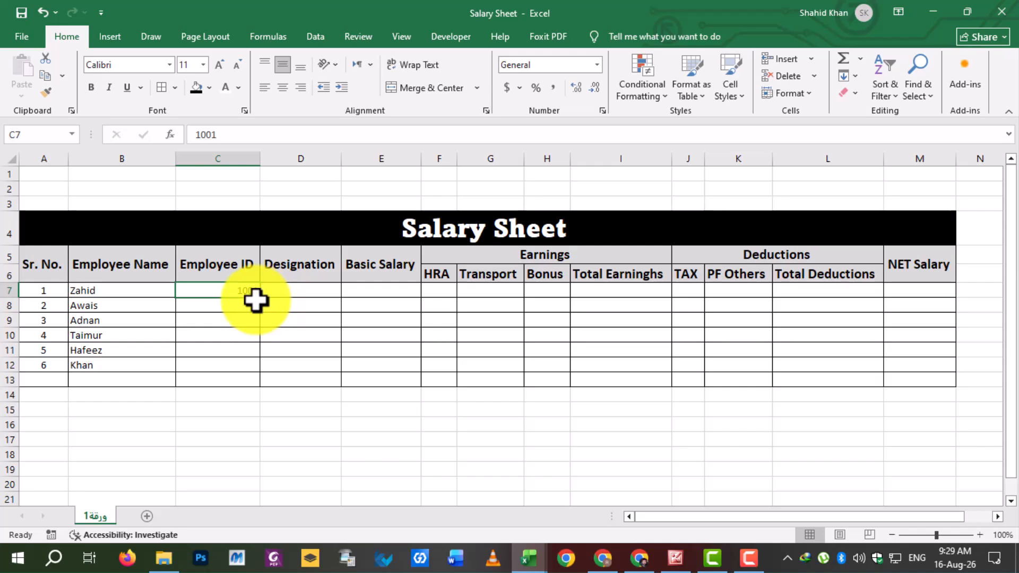
left_click_drag(262, 297, 239, 289)
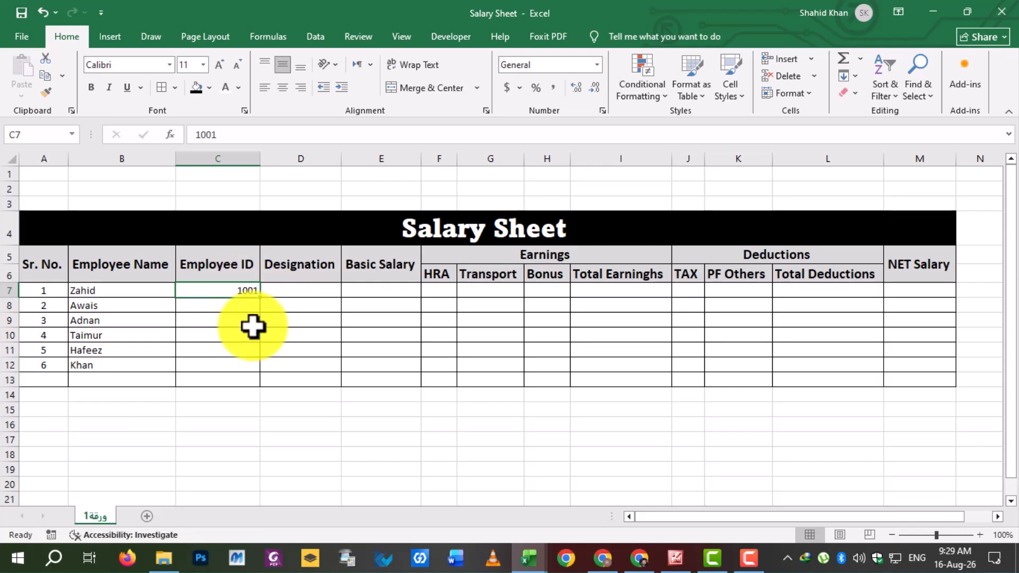
key("Down")
type("1002")
key("Return")
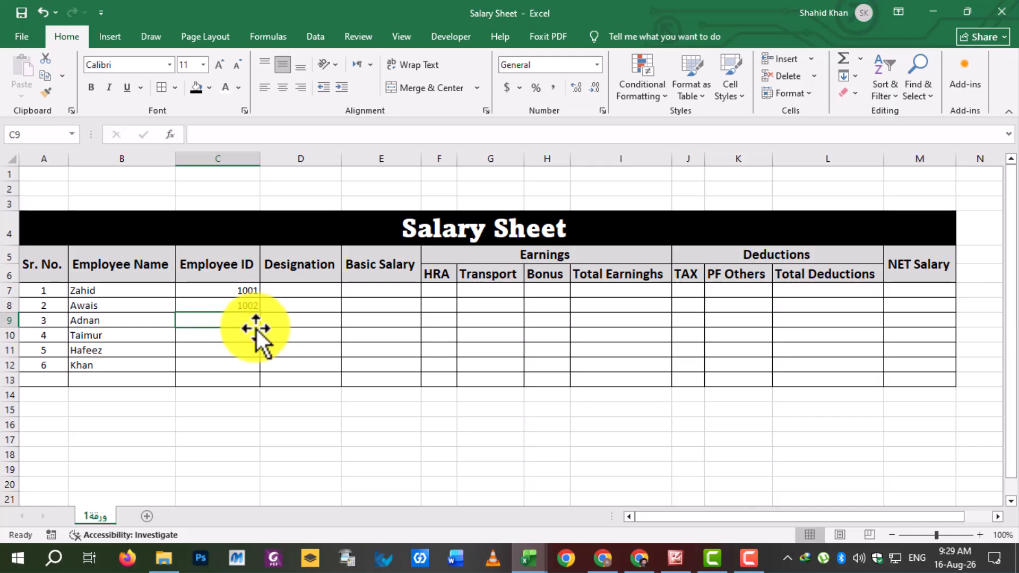
Step: Extend the employee ID series down to cell C12 and center-align column C
left_click_drag(232, 291, 207, 351)
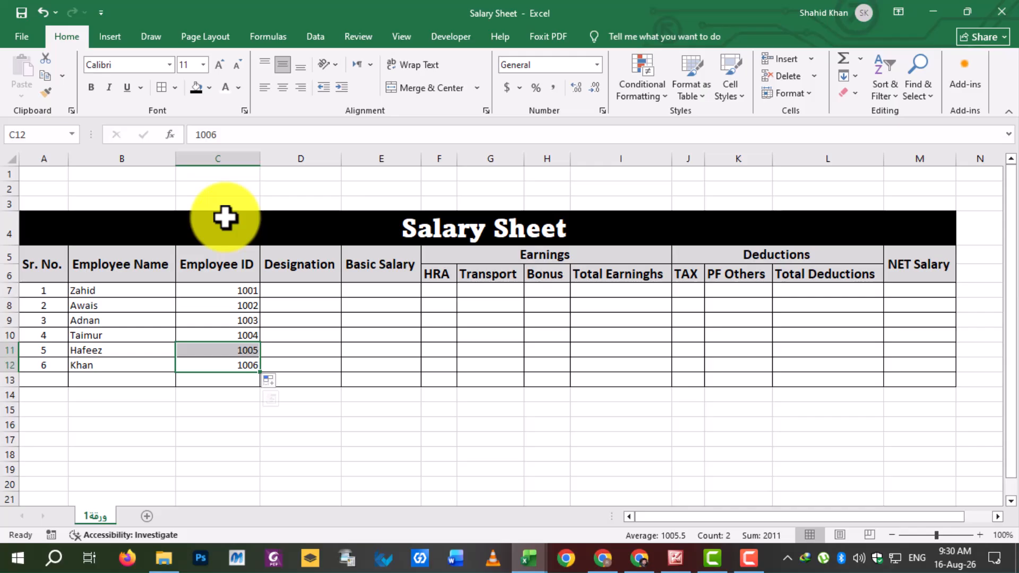
left_click(227, 153)
left_click(282, 88)
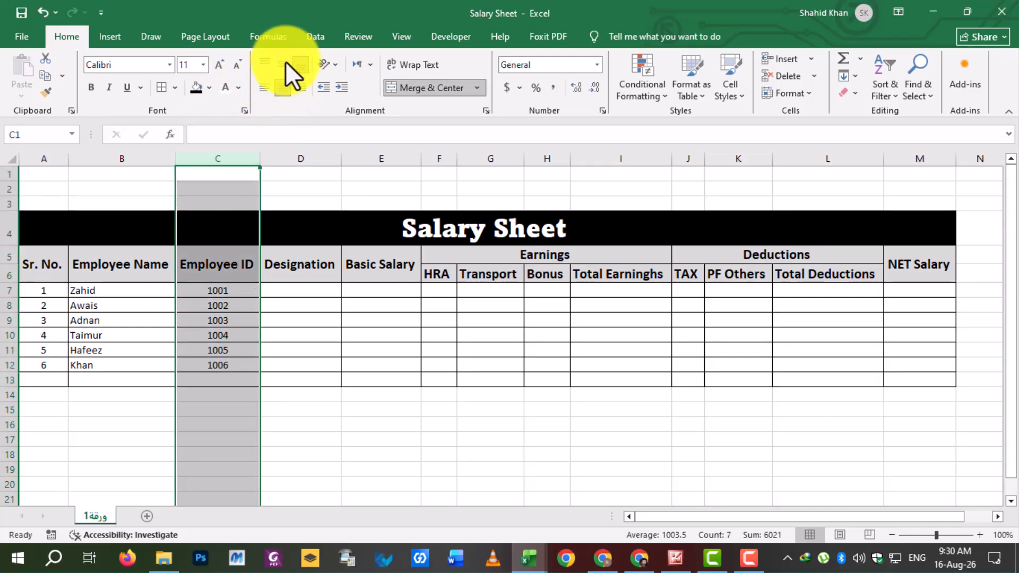
Step: Widen the Designation column and save the workbook
left_click(292, 292)
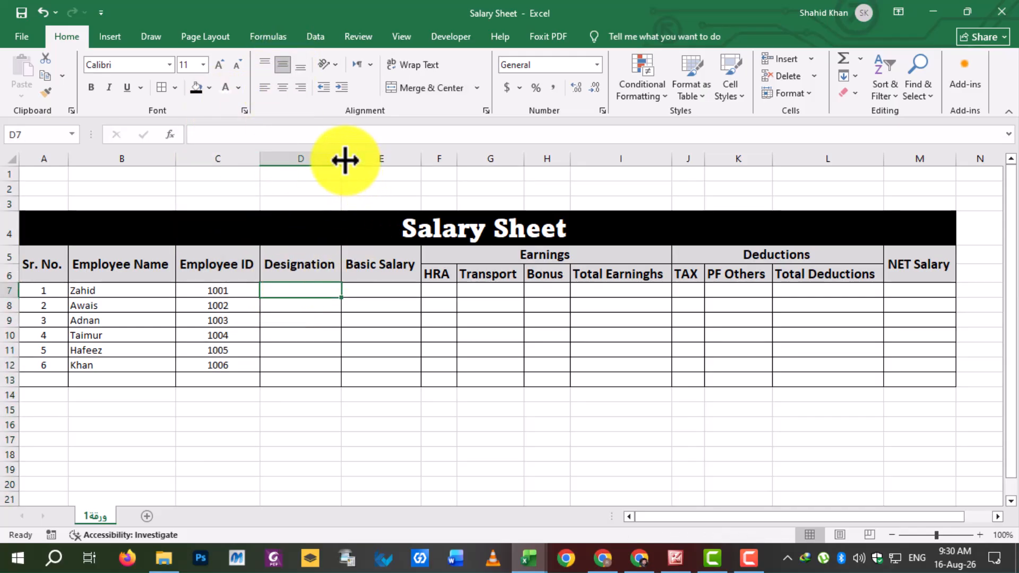
left_click_drag(345, 161, 384, 162)
key("ctrl+s")
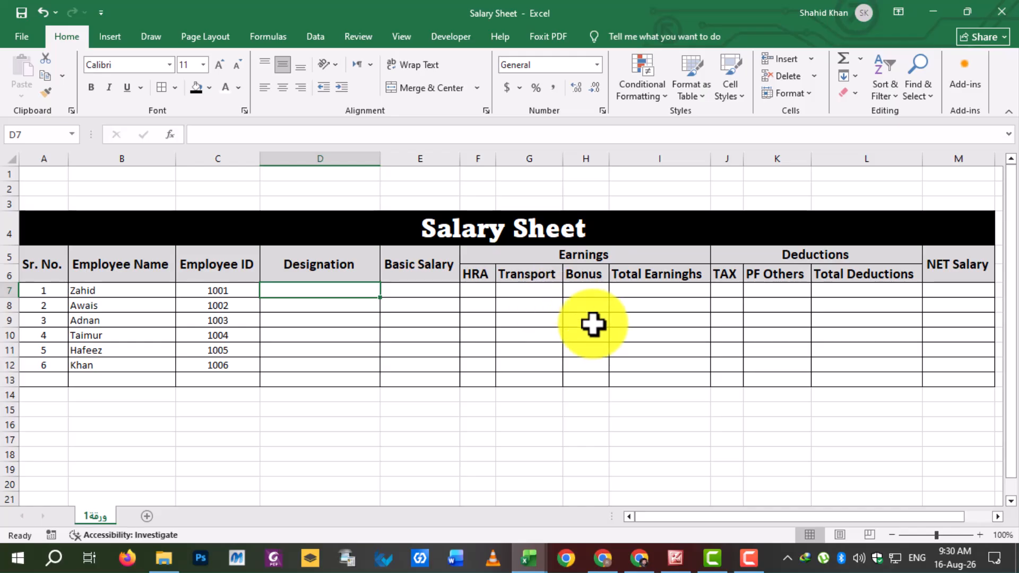
Step: Enter the designations Manager, Sales Man and Sales Man in cells D7 to D9
type("Manager")
key("Return")
type("S")
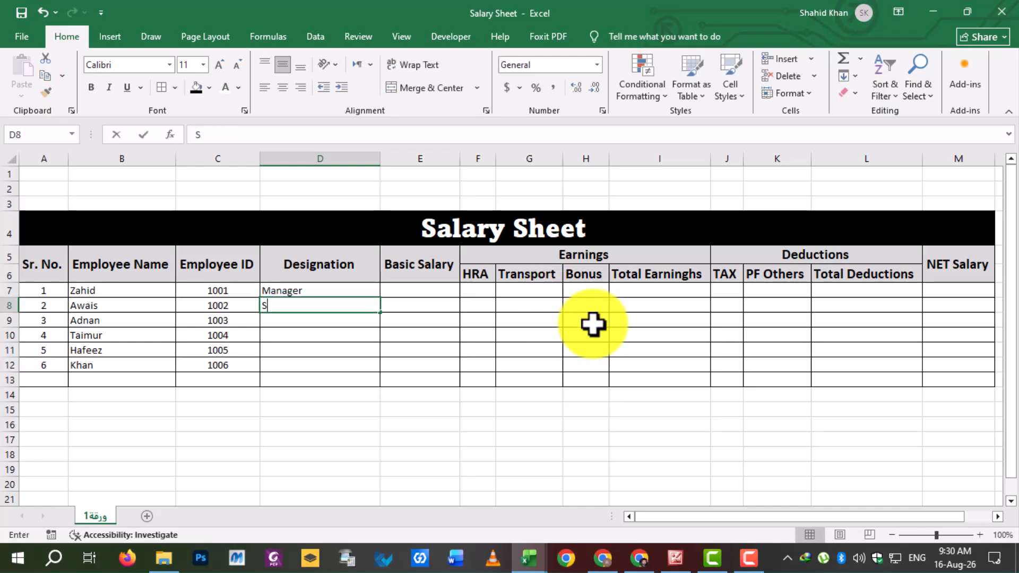
type("ales Man")
key("Return")
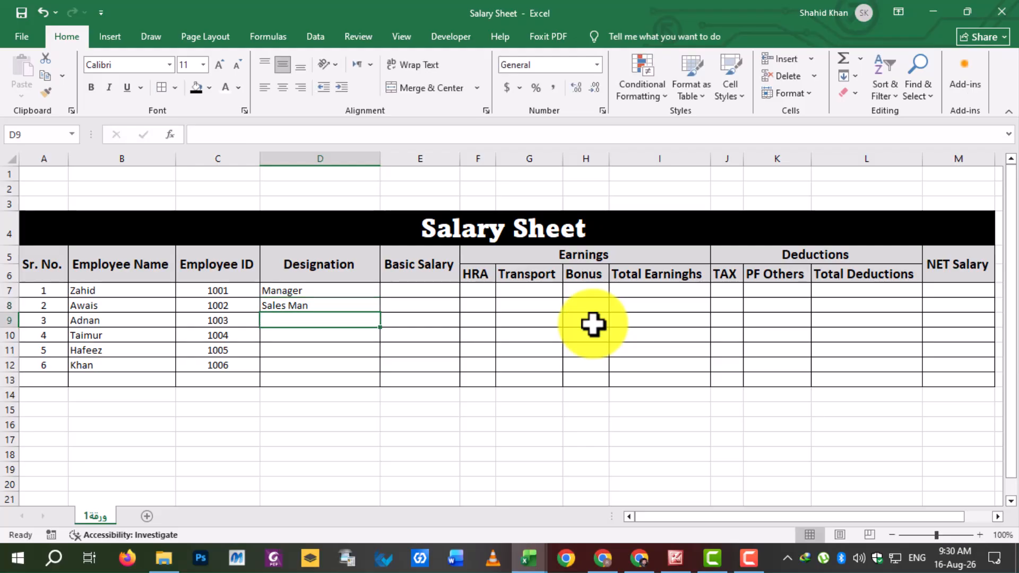
type("Sales Man")
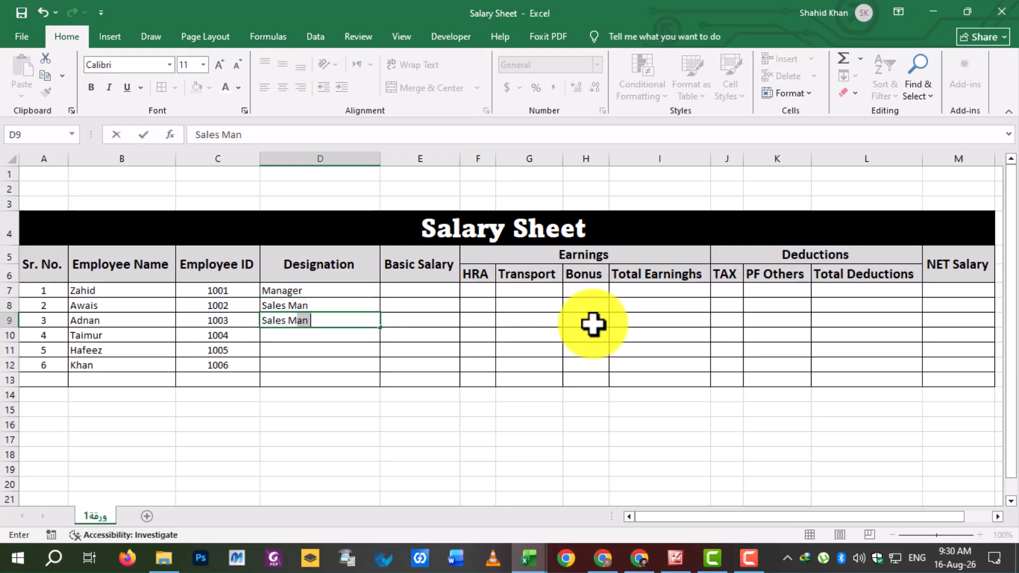
key("Return")
Step: Enter the designations Driver, Tpist and Cleaner in cells D10 to D12
type("Driver")
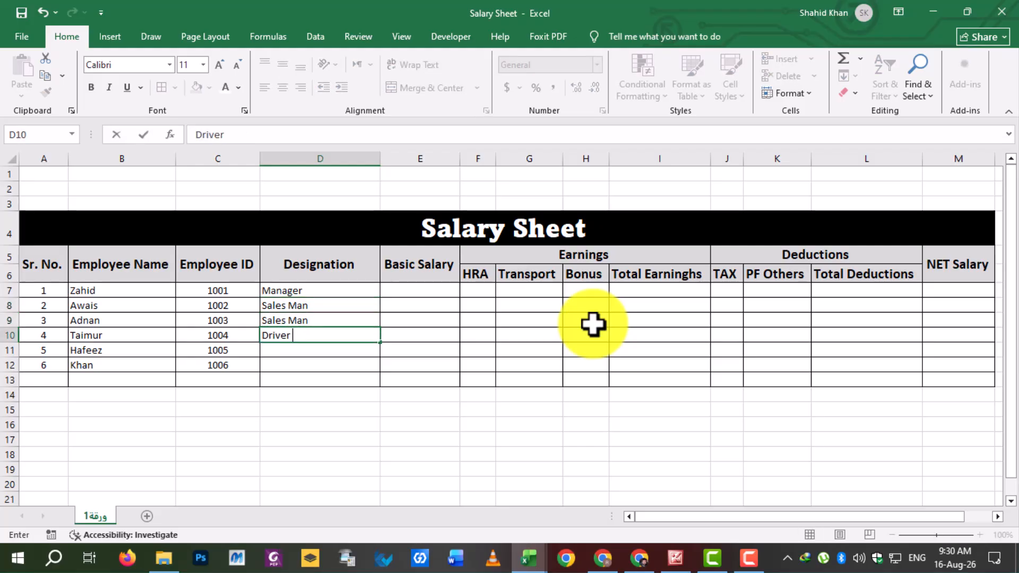
key("Return")
type("Tpist")
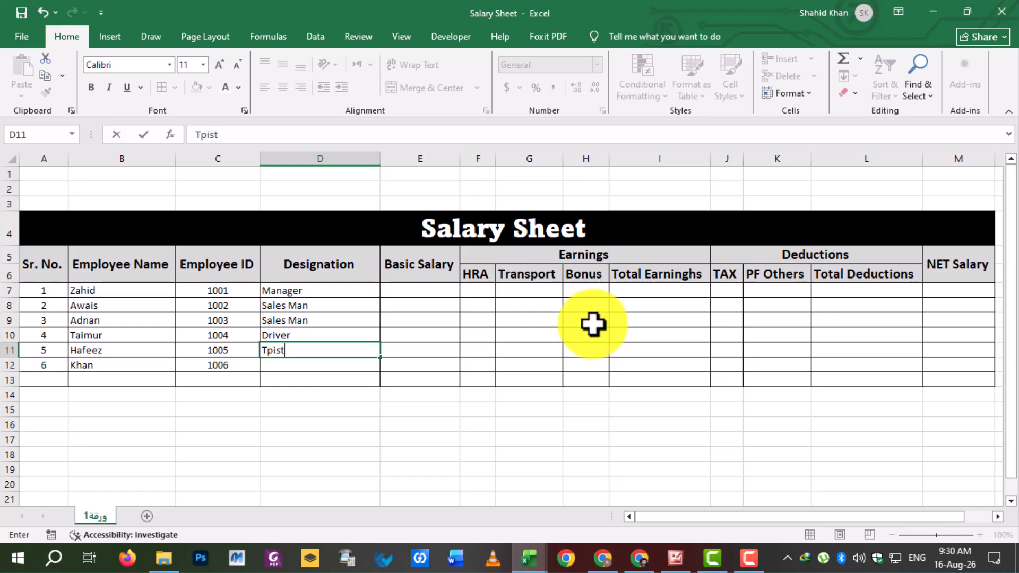
key("Return")
type("Clea")
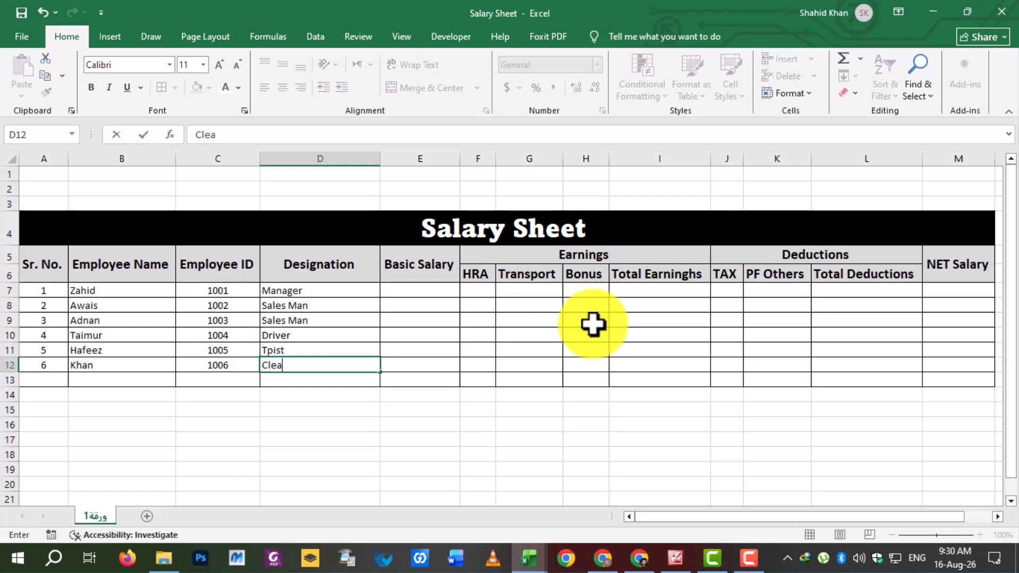
type("ner")
key("Return")
key("Up")
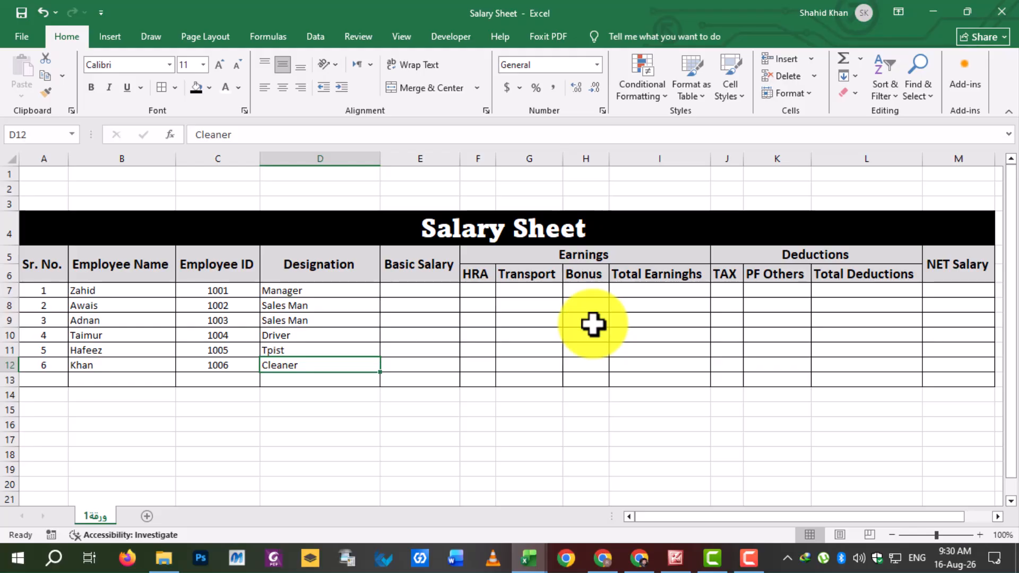
left_click(467, 455)
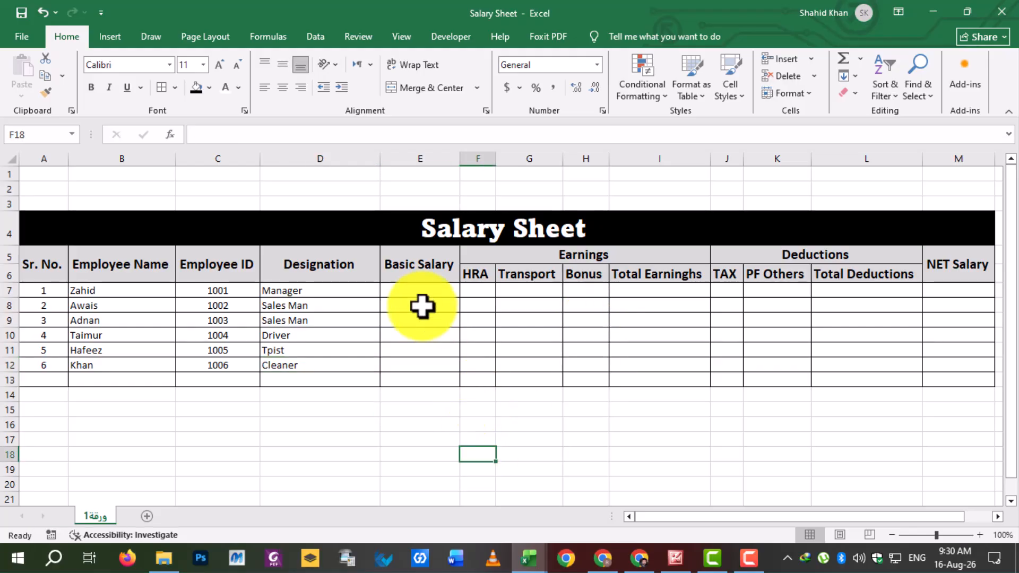
Step: Enter the basic salaries 50000, 35000, 35000 and 30000 in cells E7 to E10
left_click(410, 289)
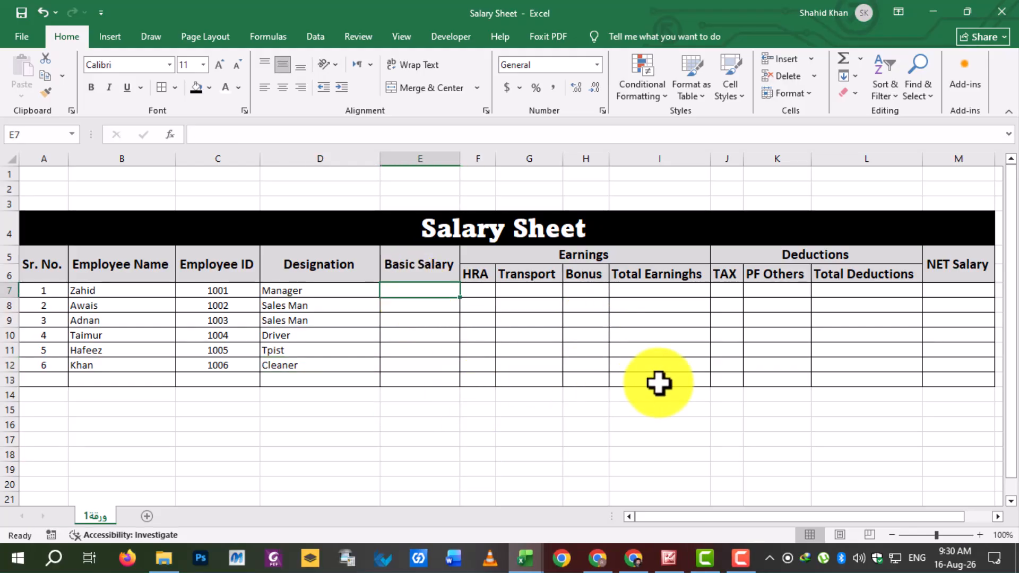
type("50")
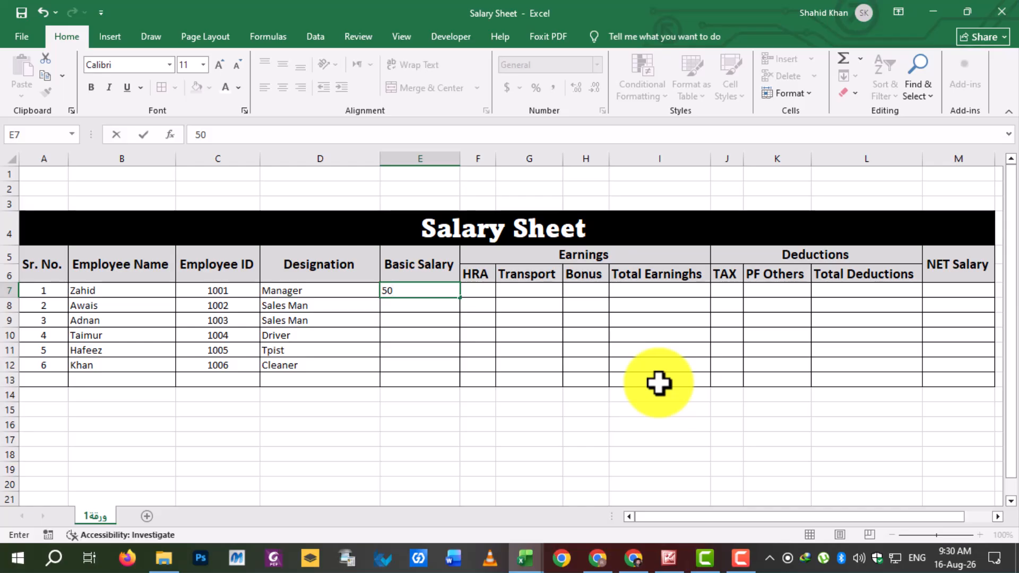
type("000")
key("Return")
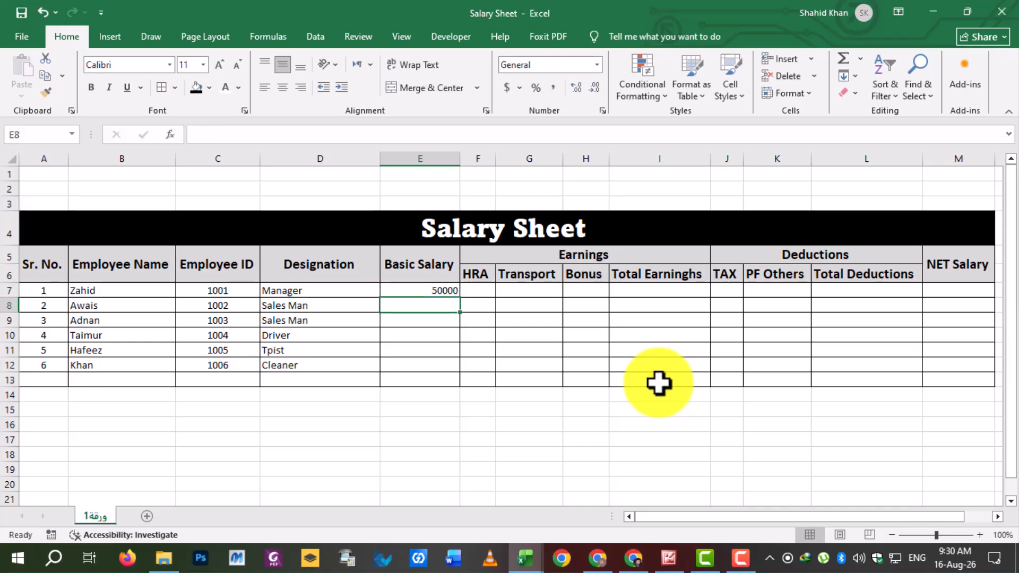
type("35000")
key("Return")
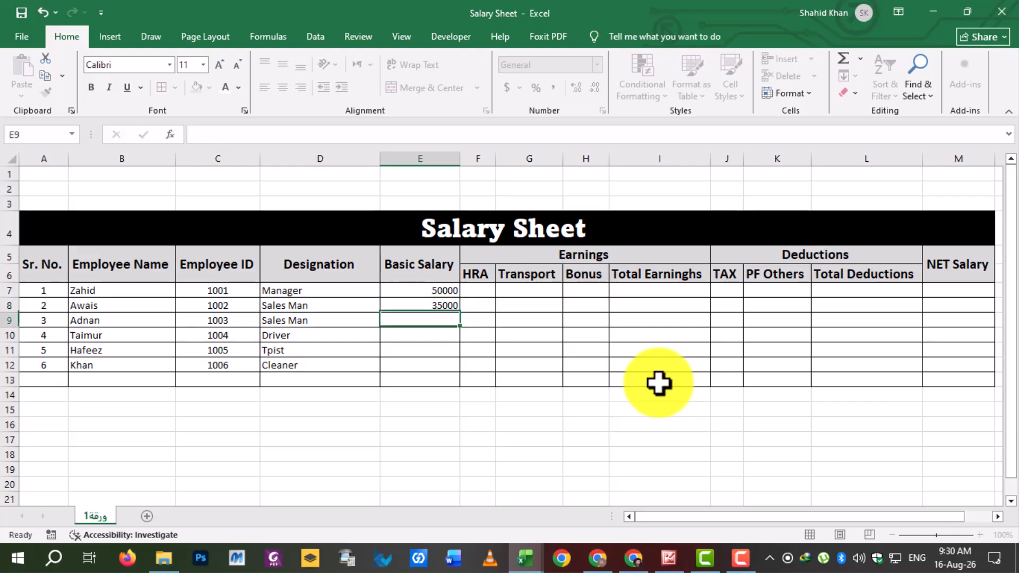
type("3")
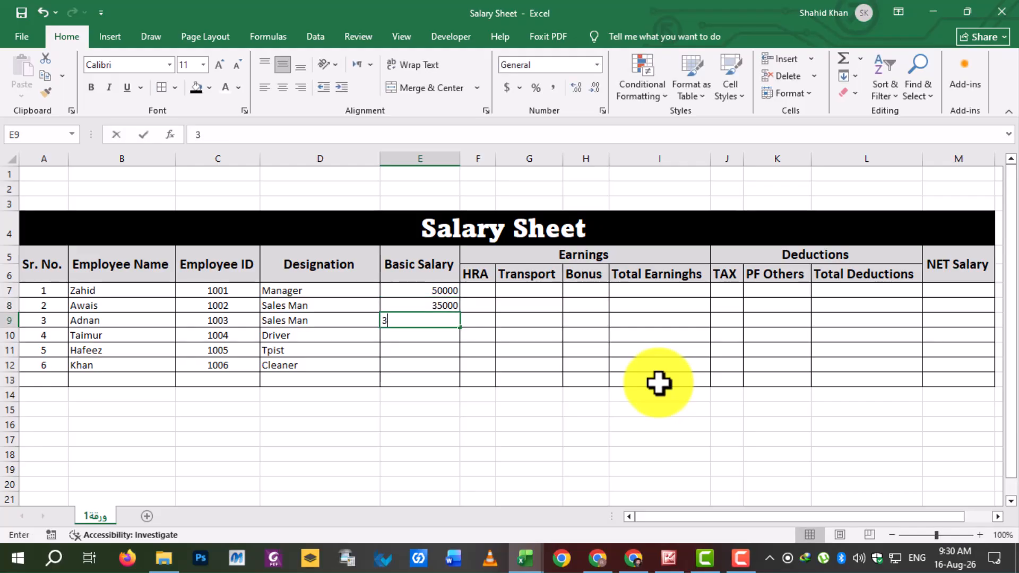
type("5000")
key("Return")
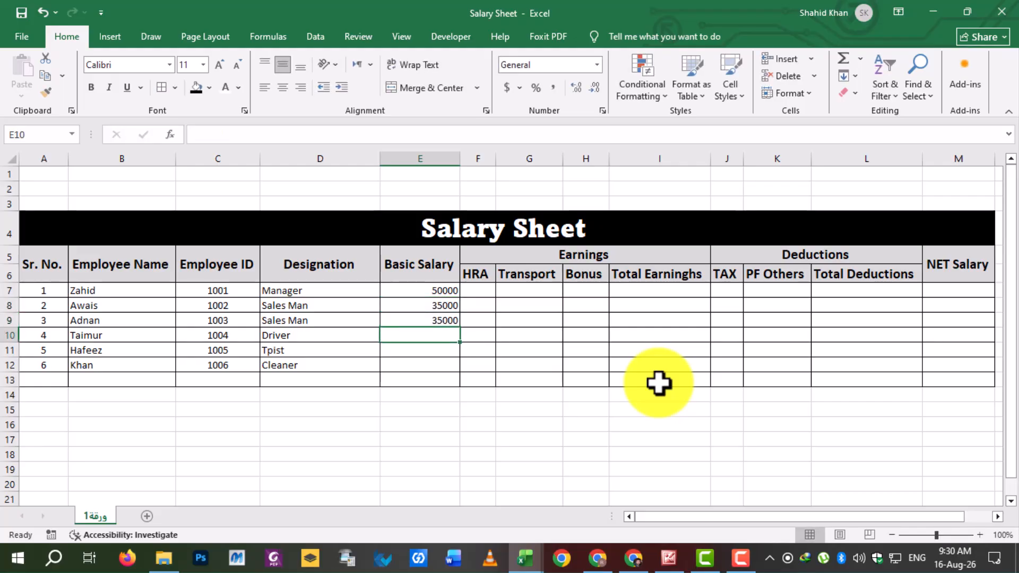
type("30000")
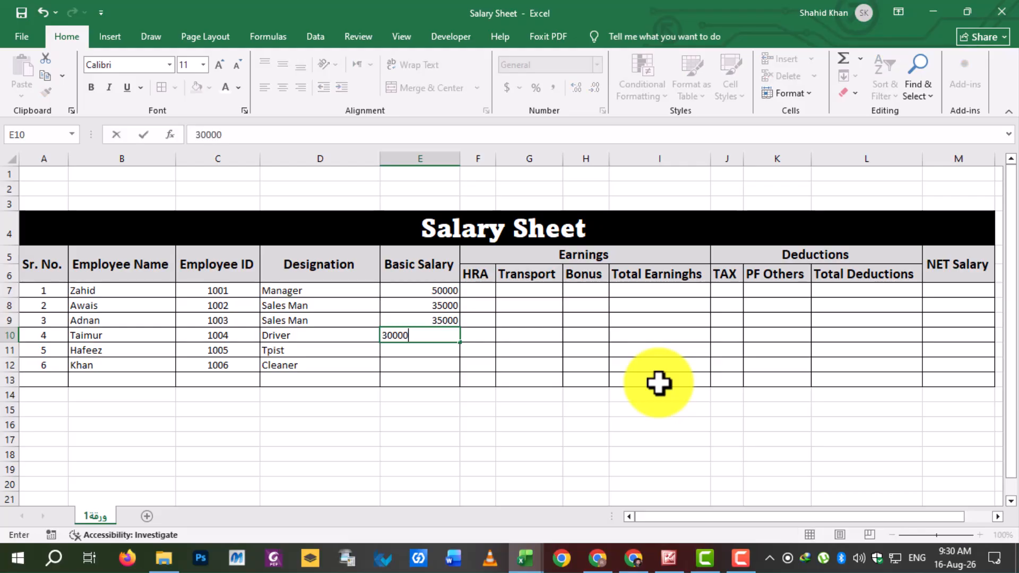
key("Return")
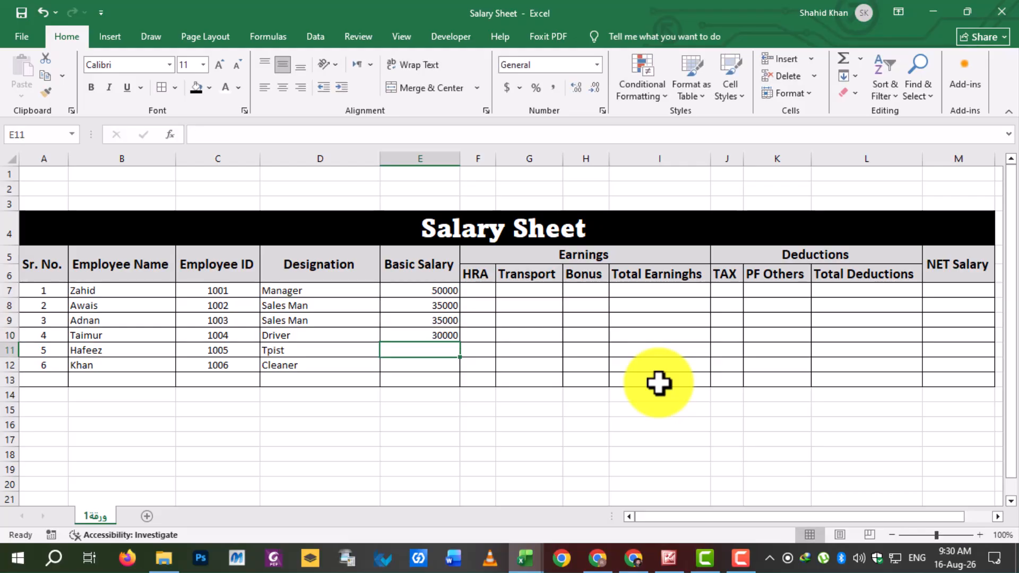
Step: Enter the basic salaries 25000 and 20000 in cells E11 and E12
type("25000")
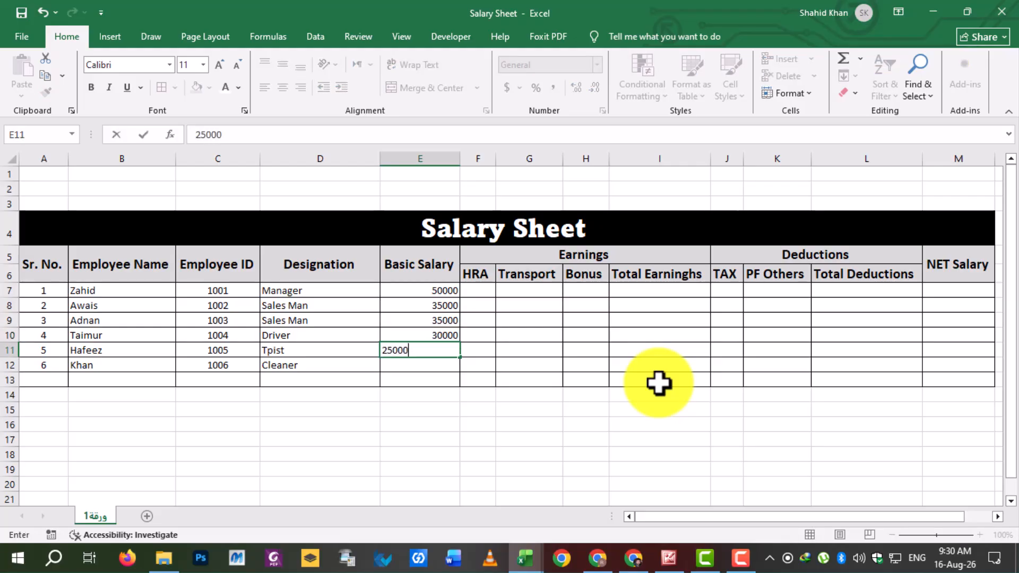
key("Return")
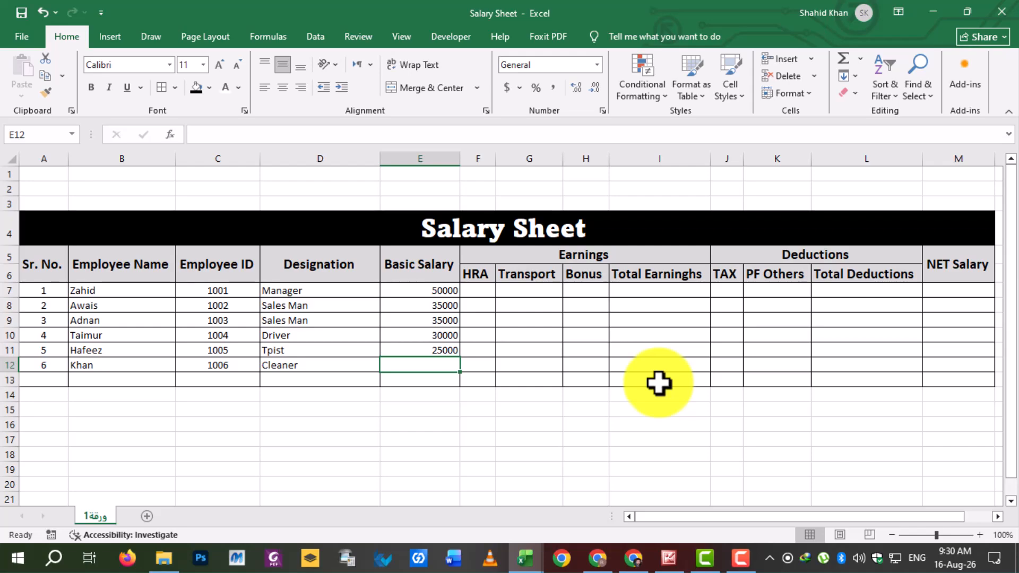
type("200")
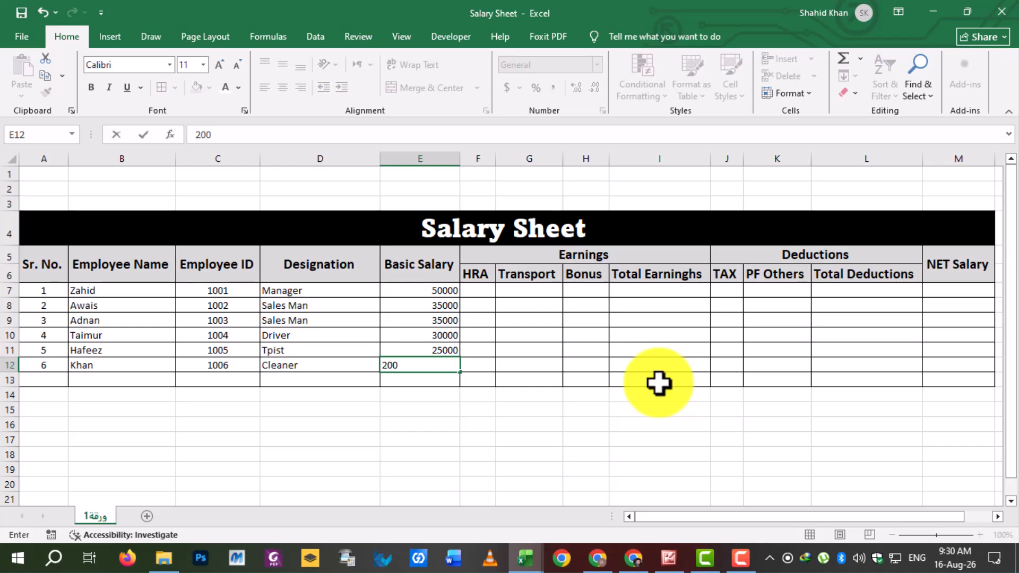
type("00")
key("Return")
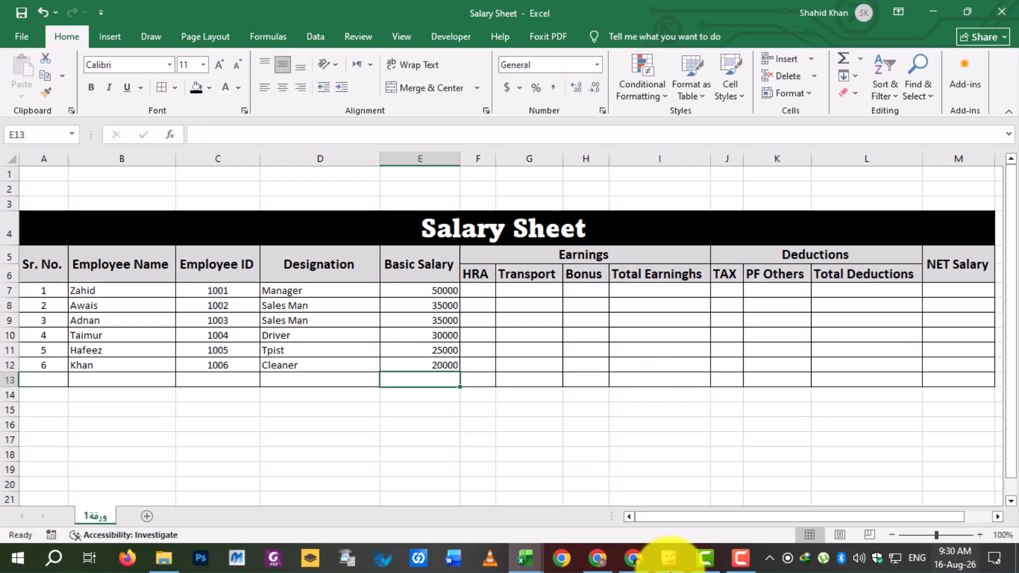
Step: Center the contents of the Basic Salary column horizontally and widen the HRA column slightly
left_click(417, 158)
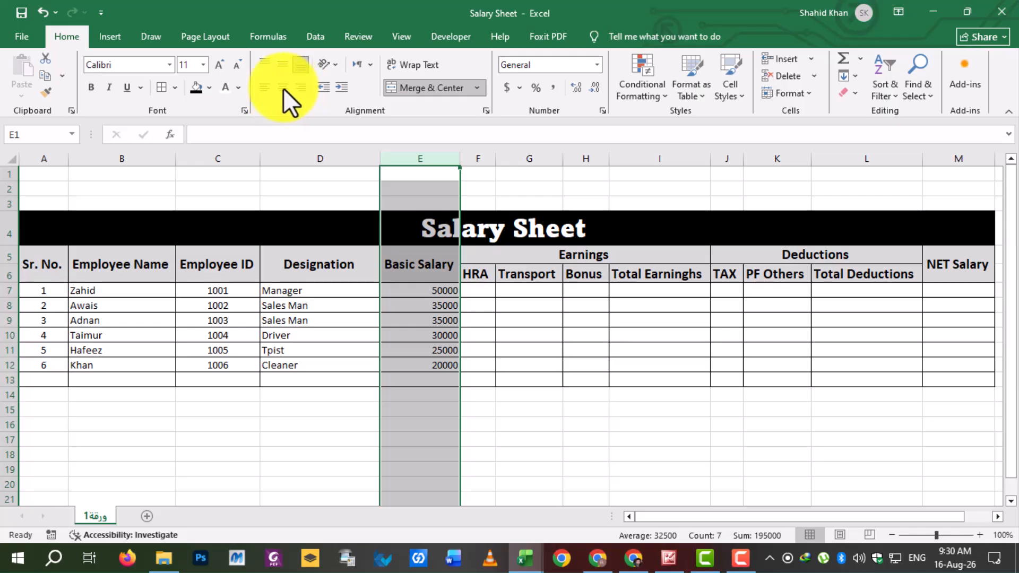
left_click(283, 87)
left_click(473, 380)
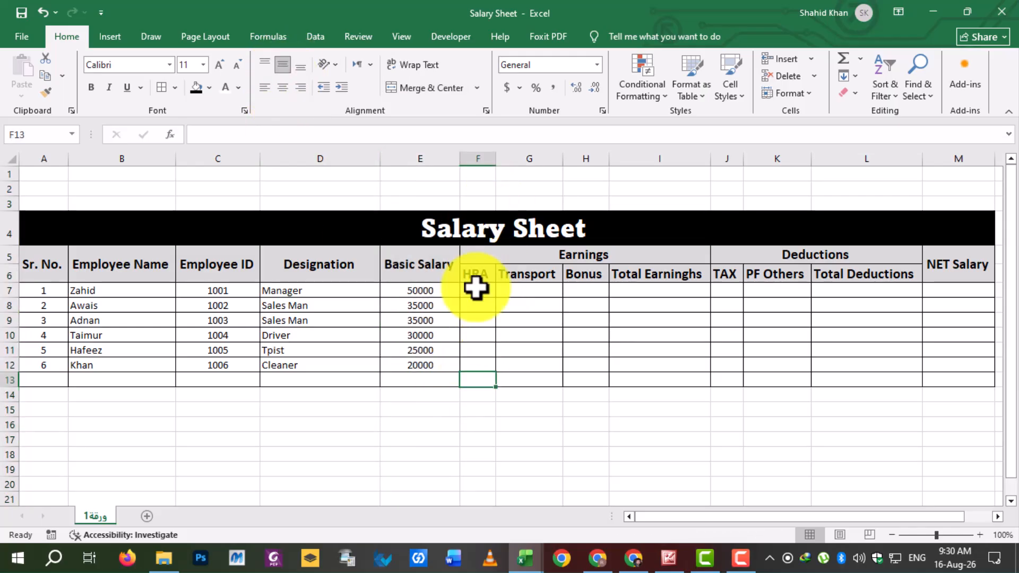
left_click_drag(495, 158, 509, 161)
left_click(485, 291)
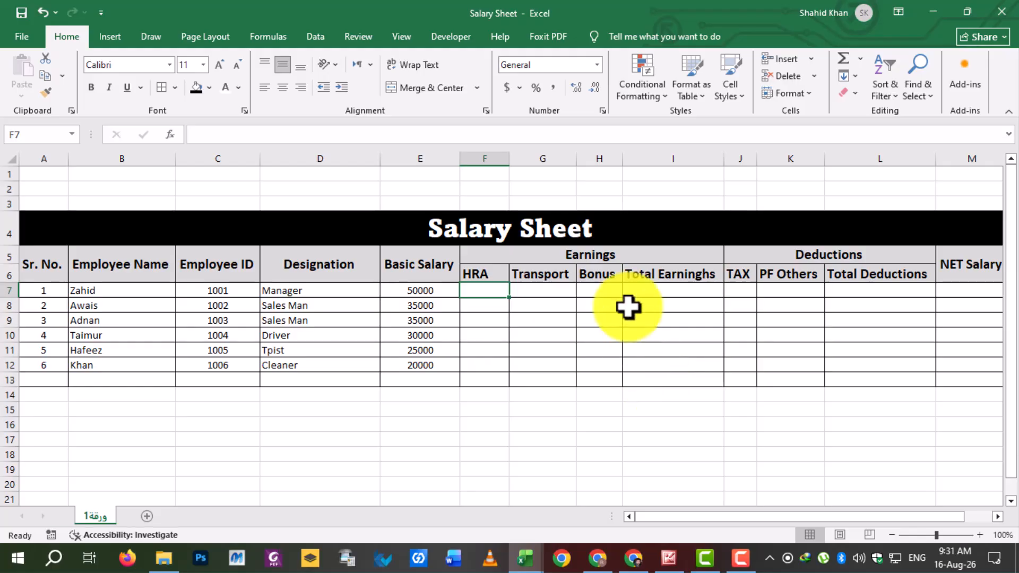
Step: Center cells F6 to I13 horizontally and save the workbook
left_click_drag(483, 279, 651, 377)
left_click(284, 88)
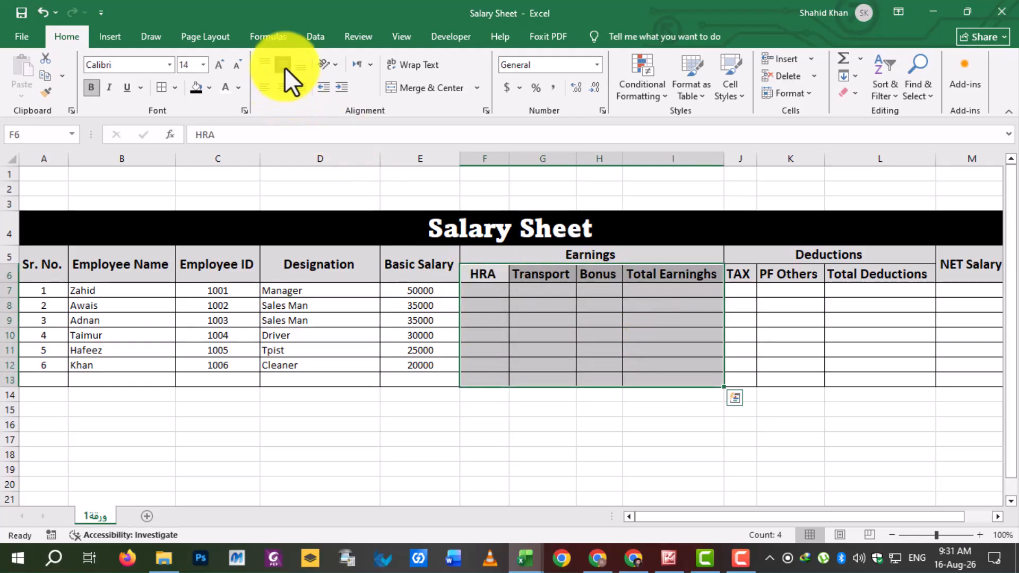
left_click(541, 339)
left_click(480, 289)
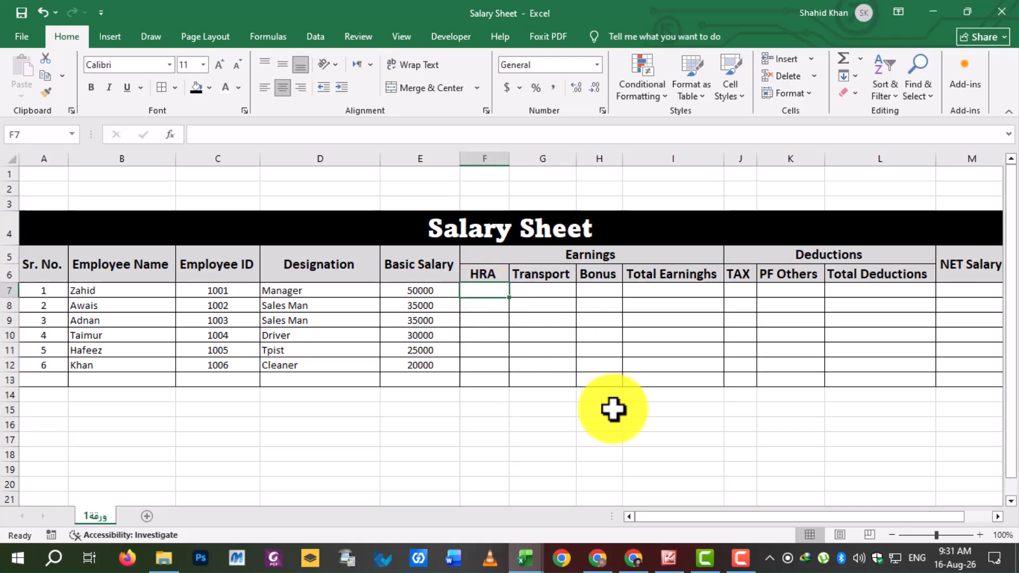
key("ctrl+s")
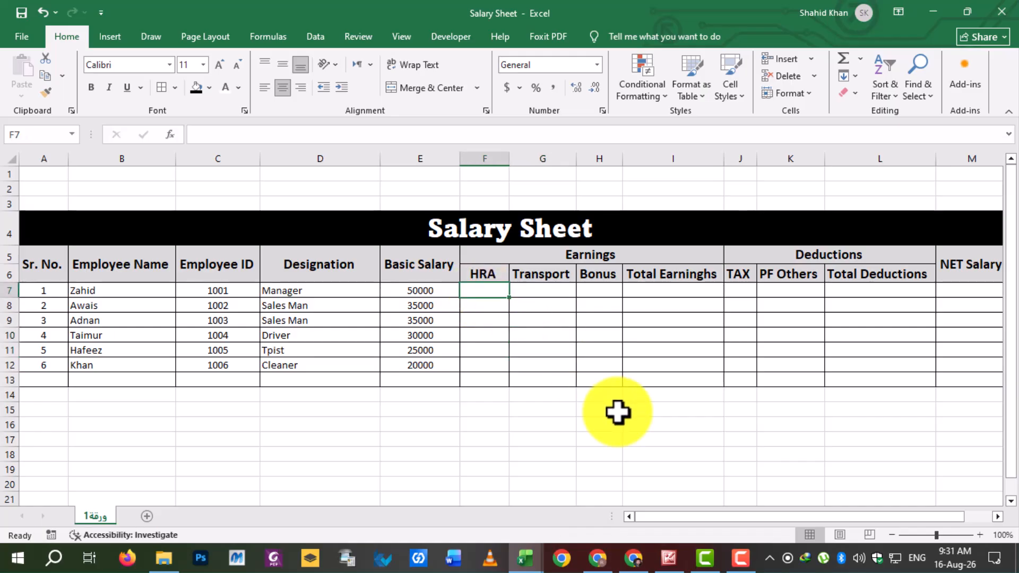
Step: Enter the HRA amounts 2000, 1500 and 1500 in cells F7 to F9
type("2000")
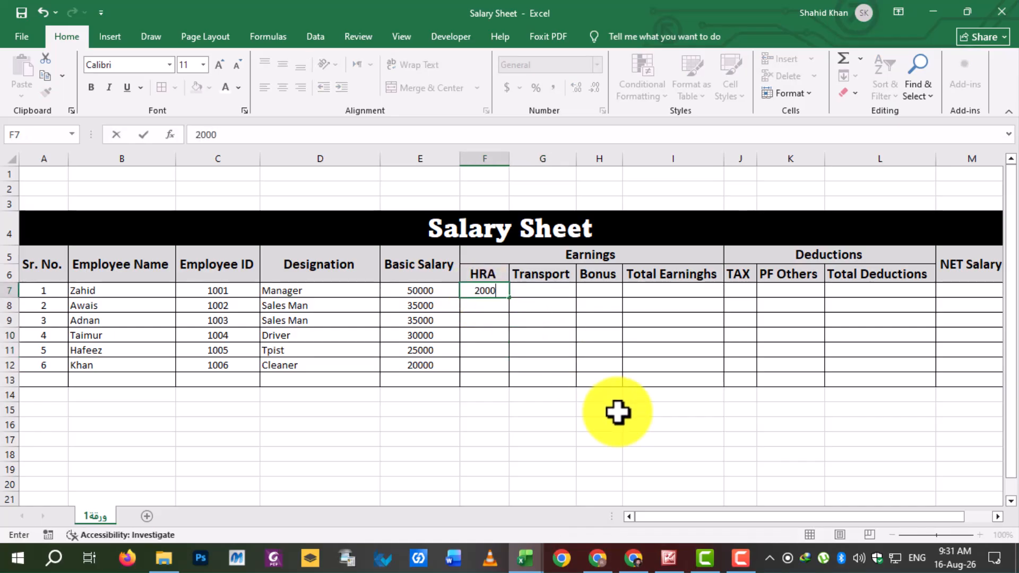
key("Return")
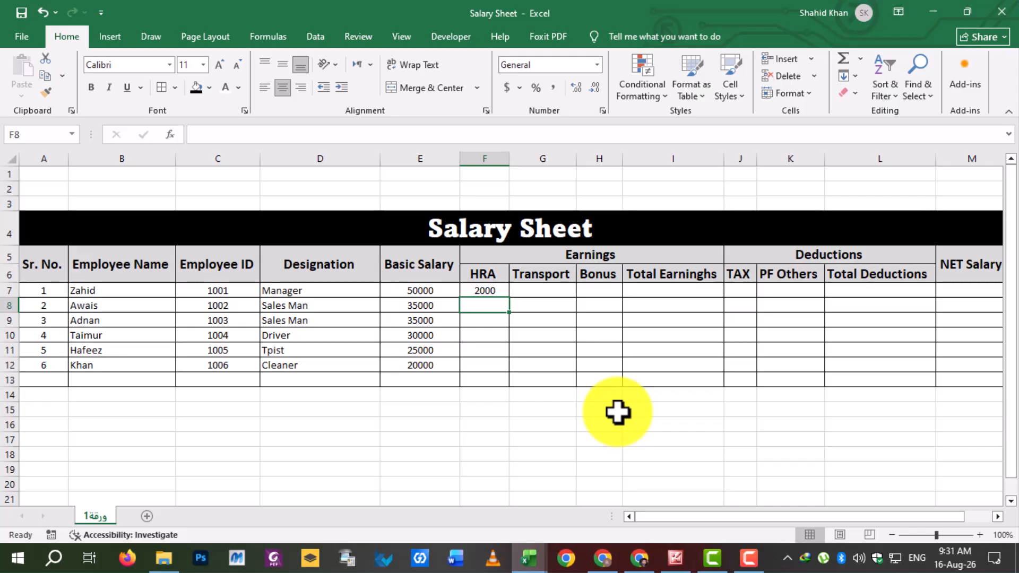
type("15")
key("Return")
type("1500")
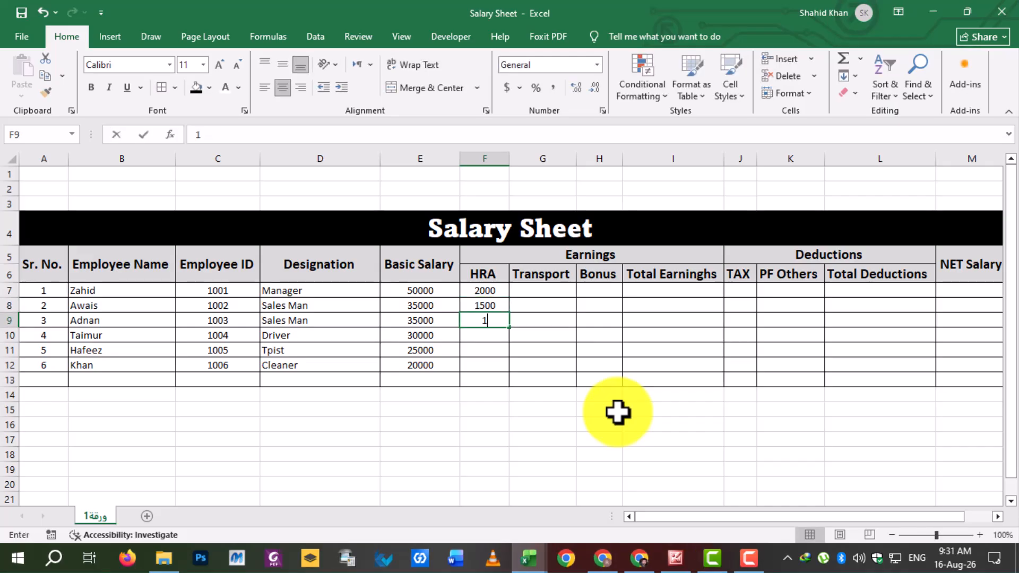
key("Return")
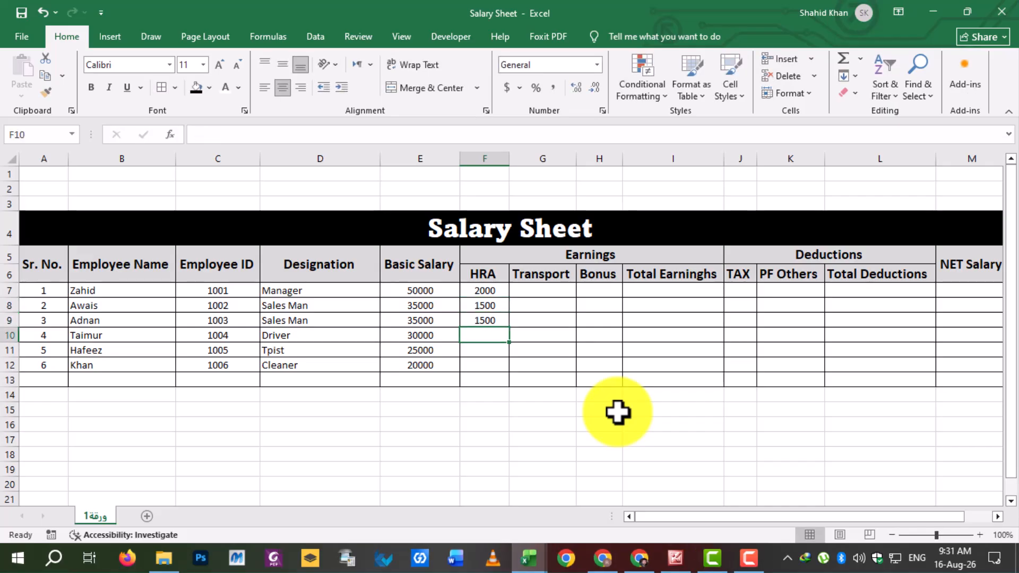
Step: Enter the HRA amounts 1300, 1300 and 1000 in cells F10 to F12
type("18")
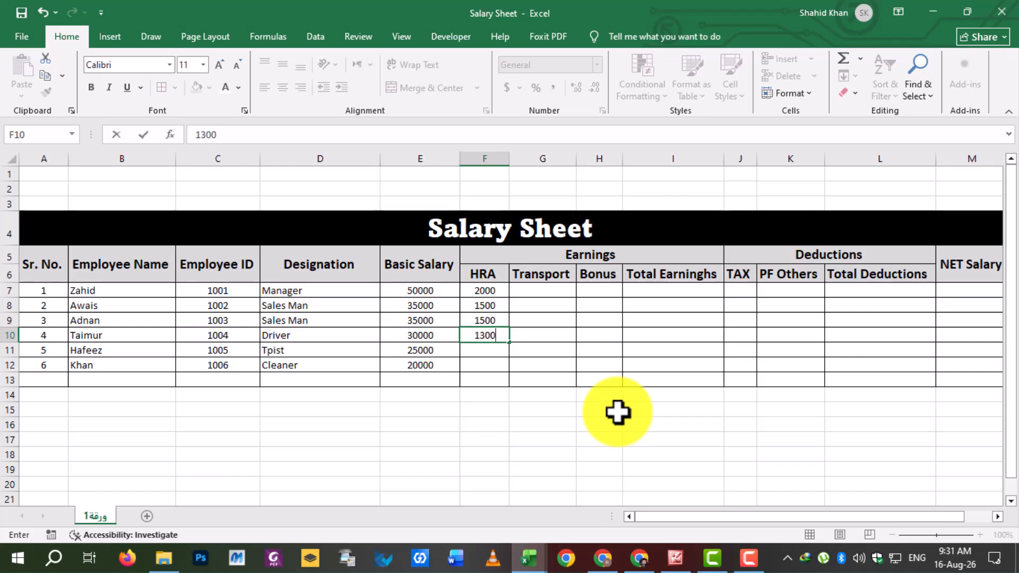
type("00")
key("Return")
type("1300")
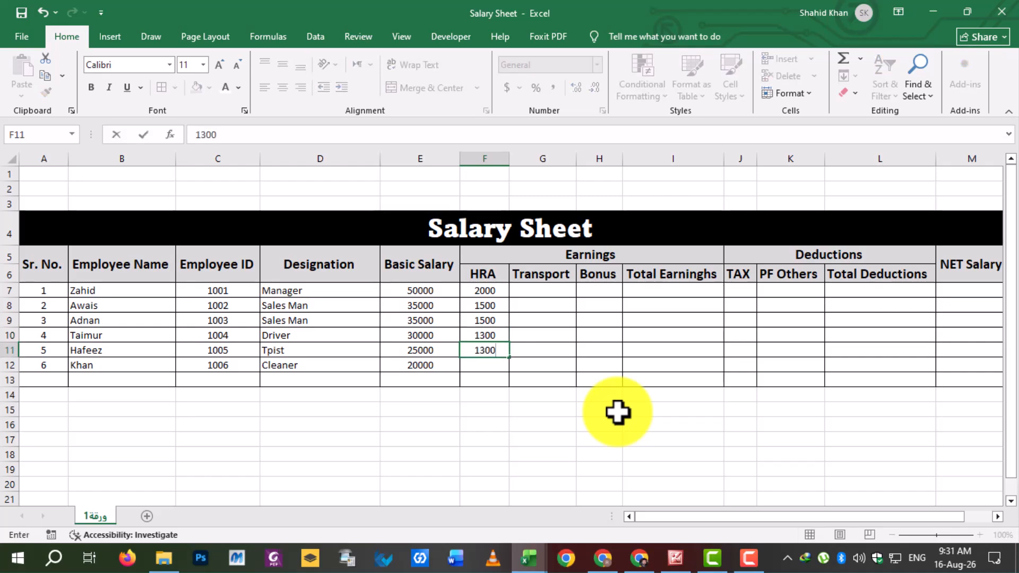
key("Return")
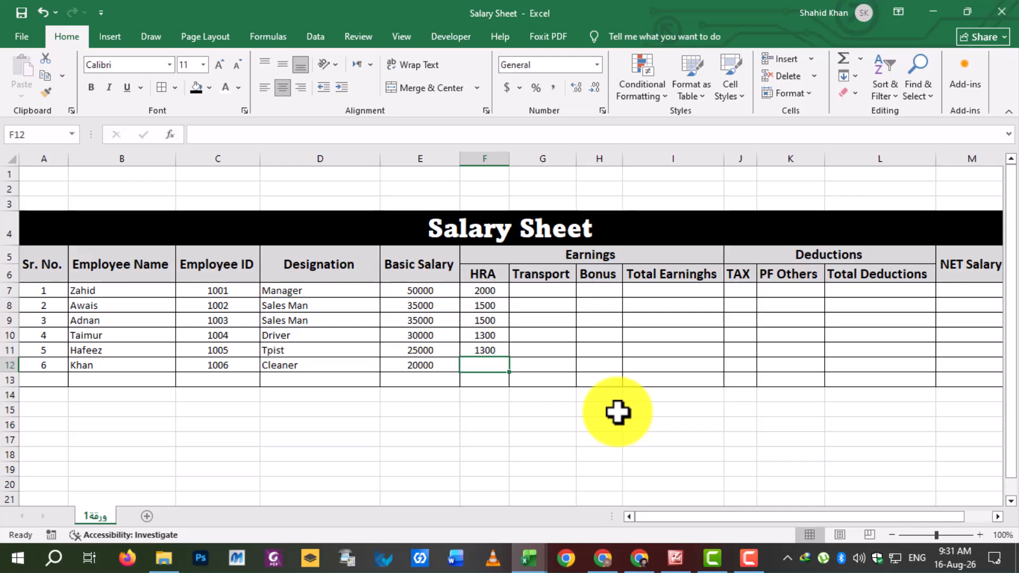
type("1000")
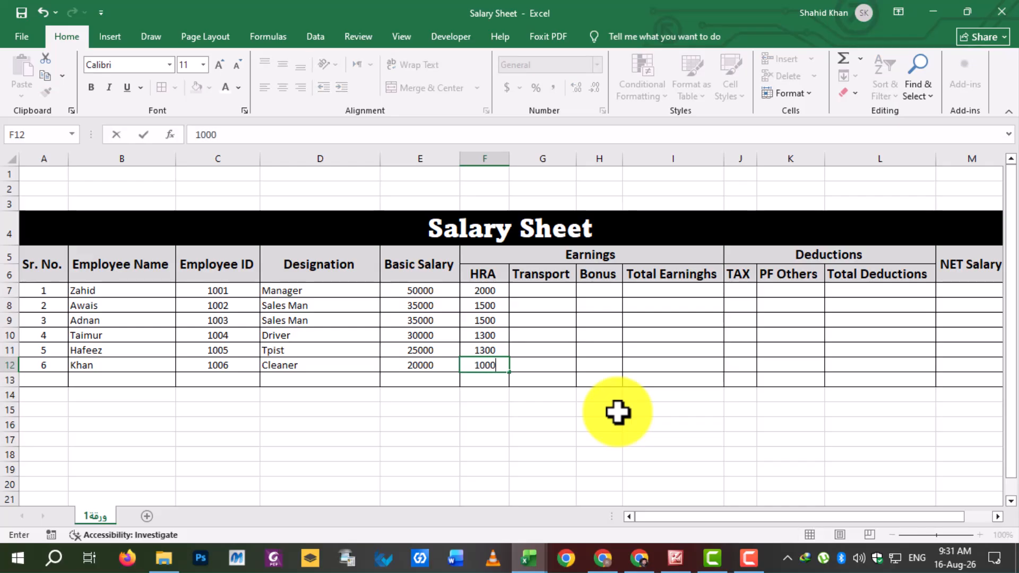
key("Return")
Step: Enter the transport amounts 12000, 8000 and 8000 in cells G7 to G9
left_click(541, 291)
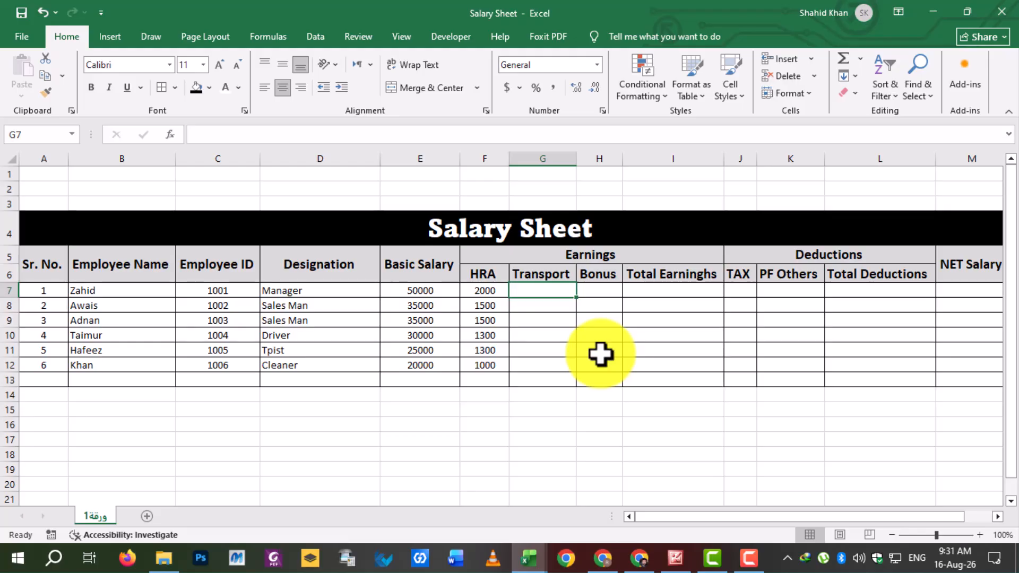
type("1")
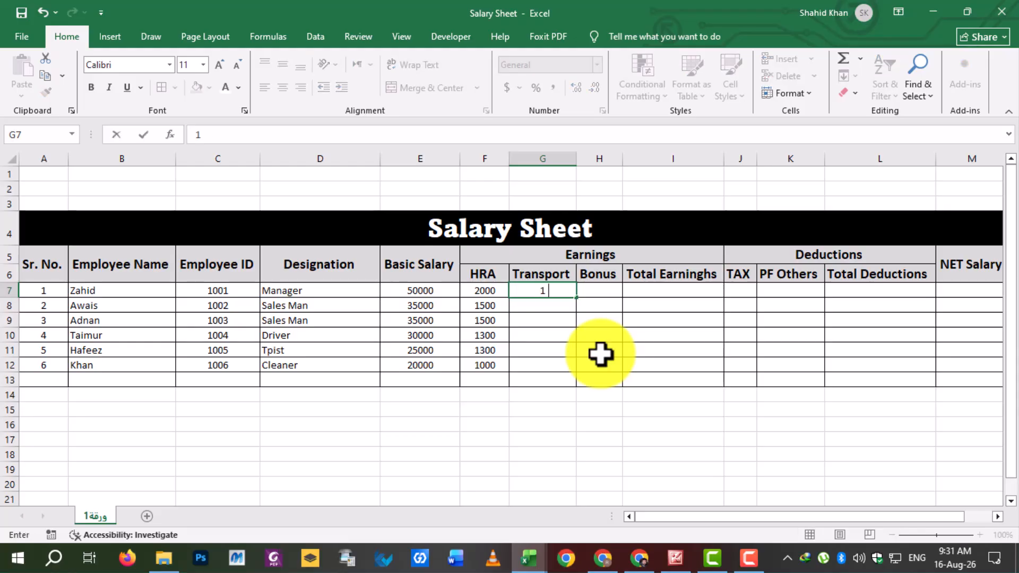
type("2000")
key("Return")
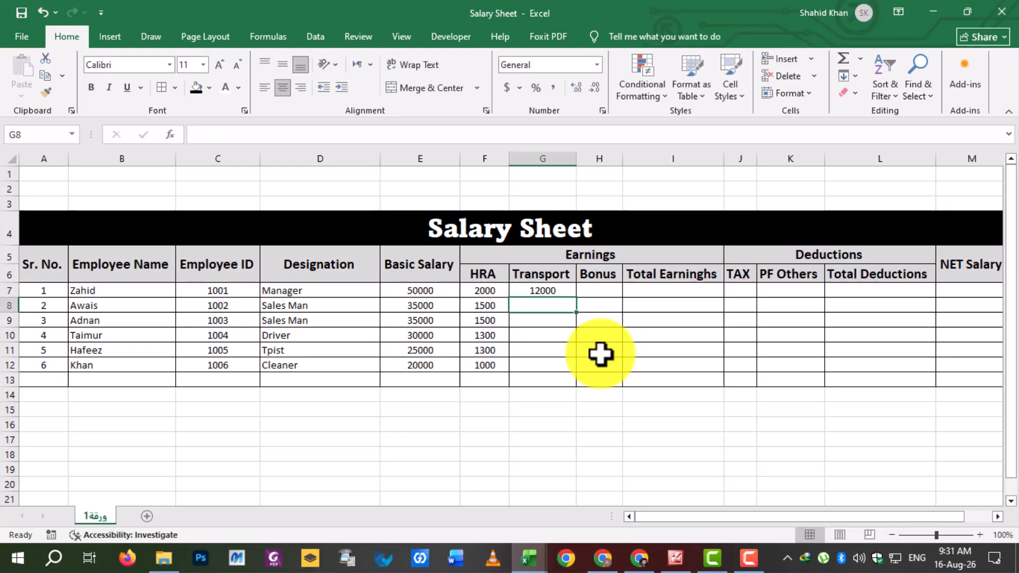
type("8000")
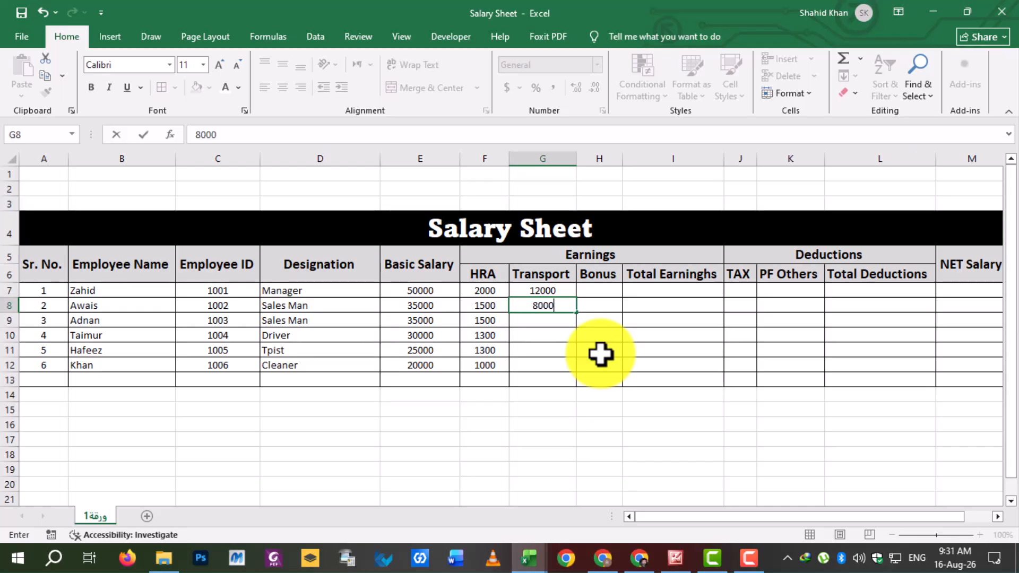
key("Return")
type("800")
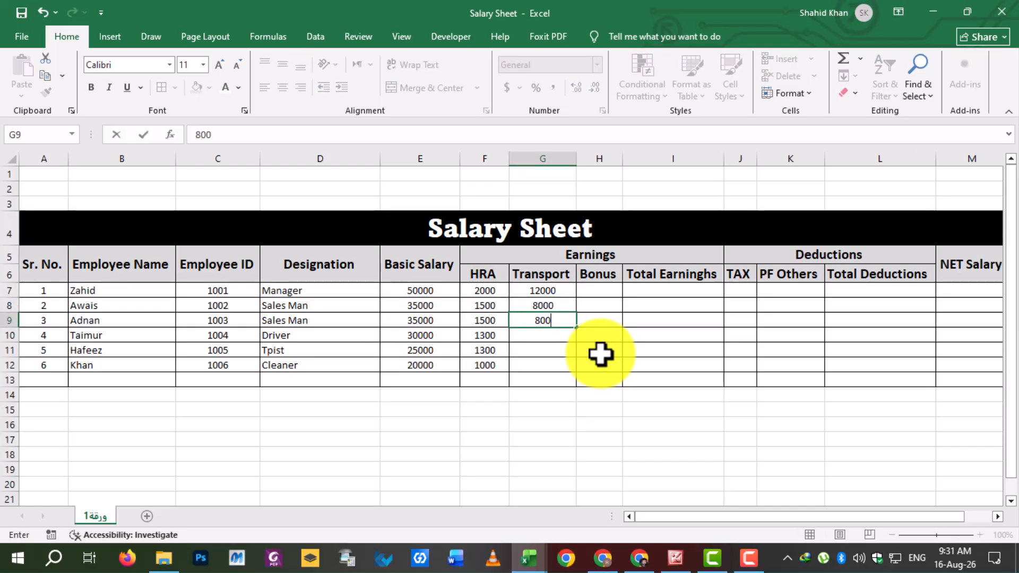
type("0")
key("Return")
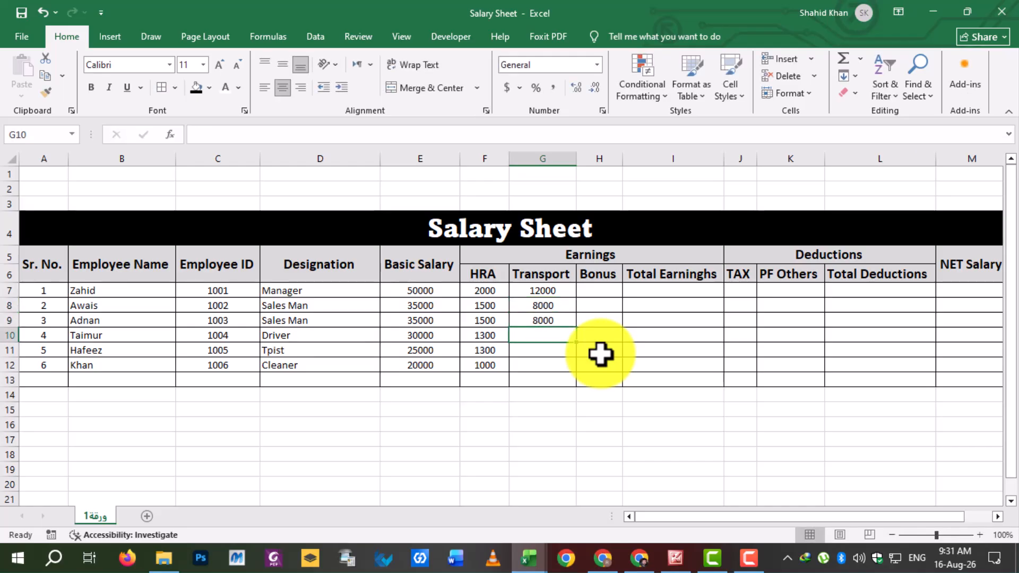
Step: Enter the transport amounts 5000, 3000 and 2000 in cells G10 to G12
type("5000")
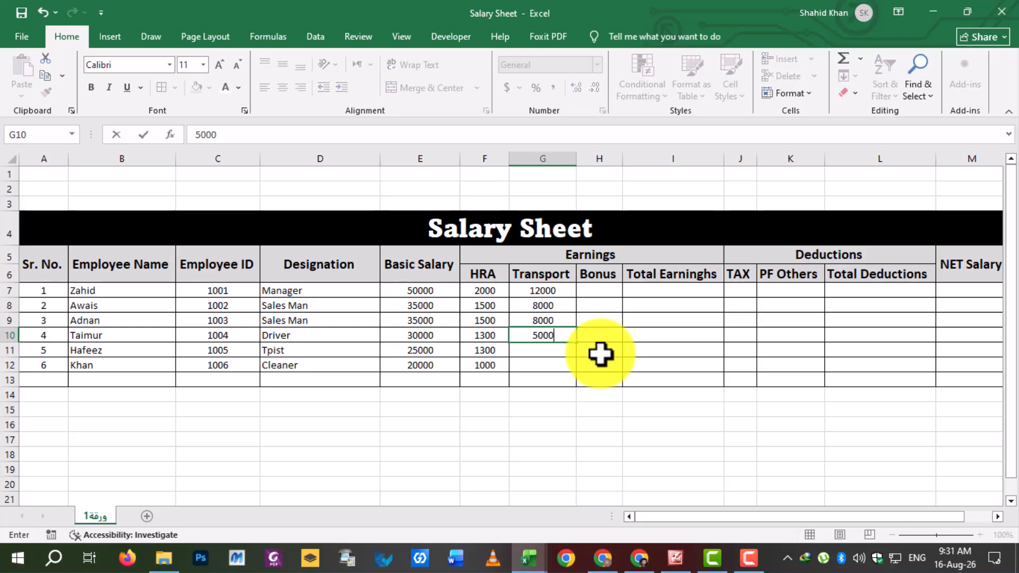
key("Return")
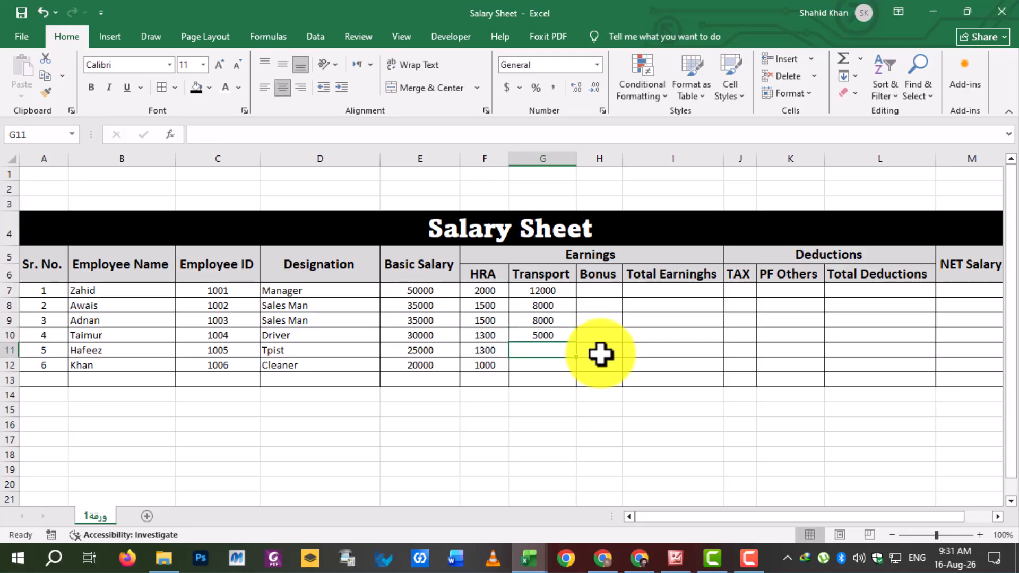
type("3000")
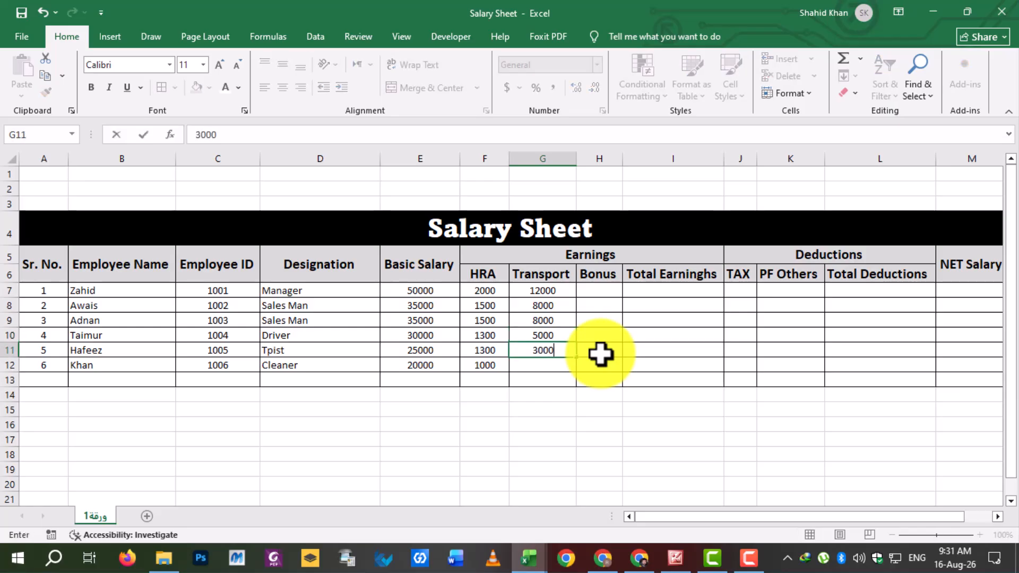
key("Return")
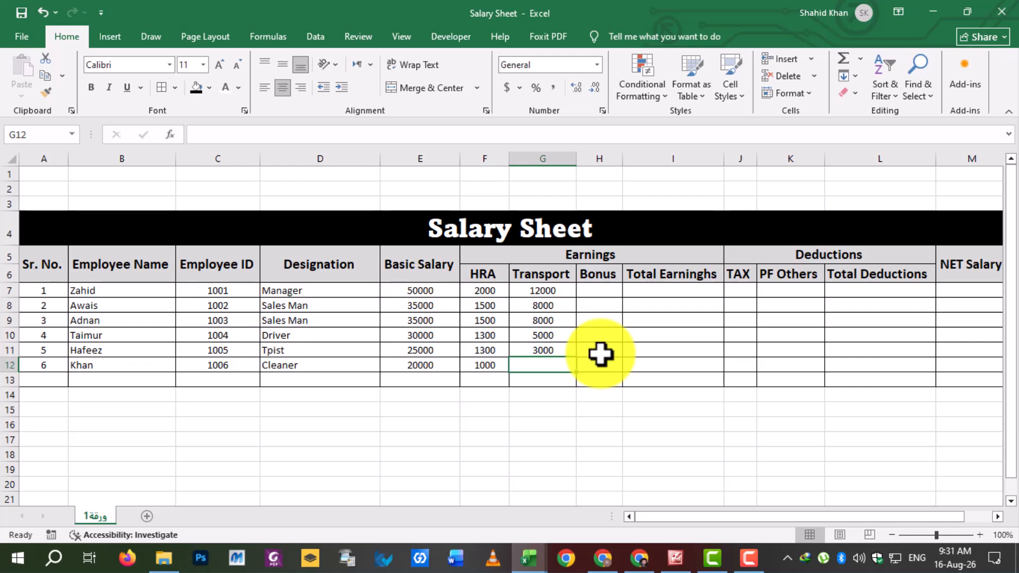
type("2000")
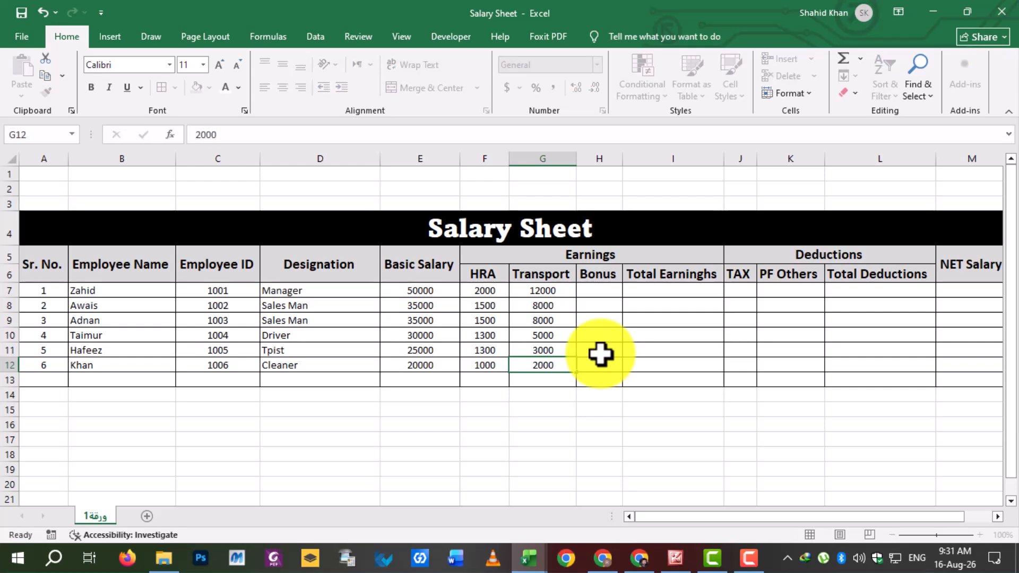
key("Return")
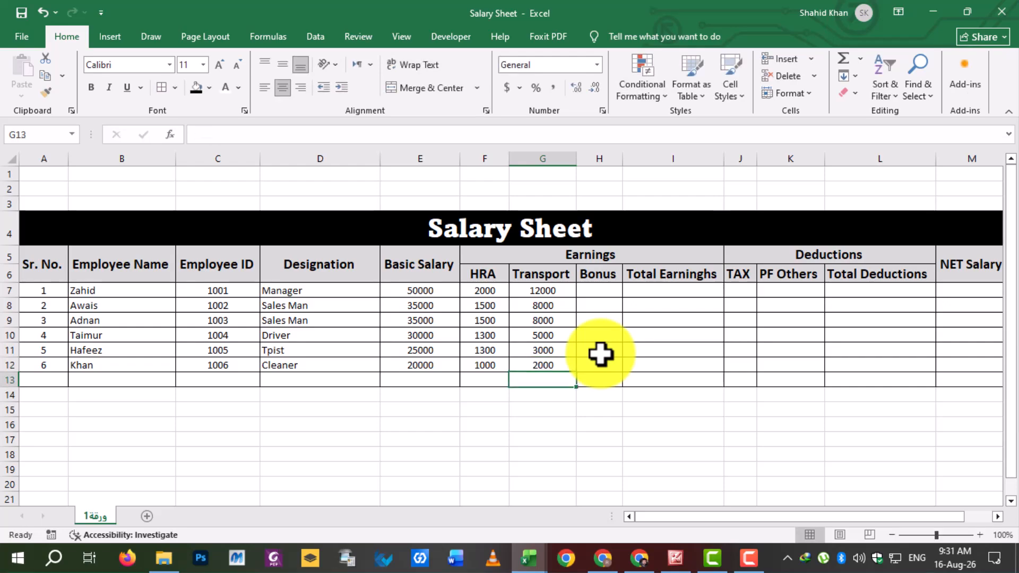
Step: Enter the bonus amounts 15000, 10000 and 10000 in cells H7 to H9
left_click(594, 289)
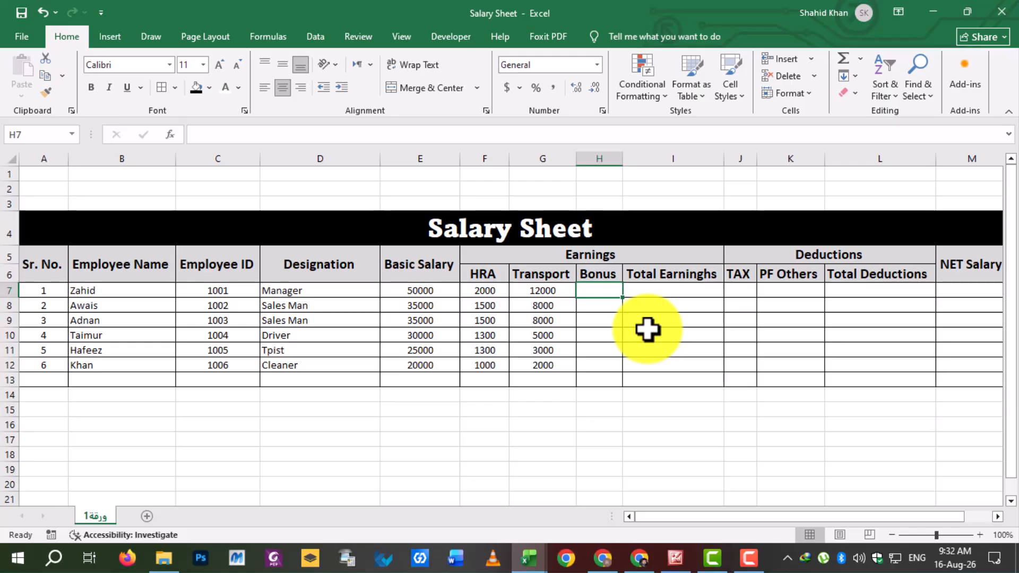
type("15")
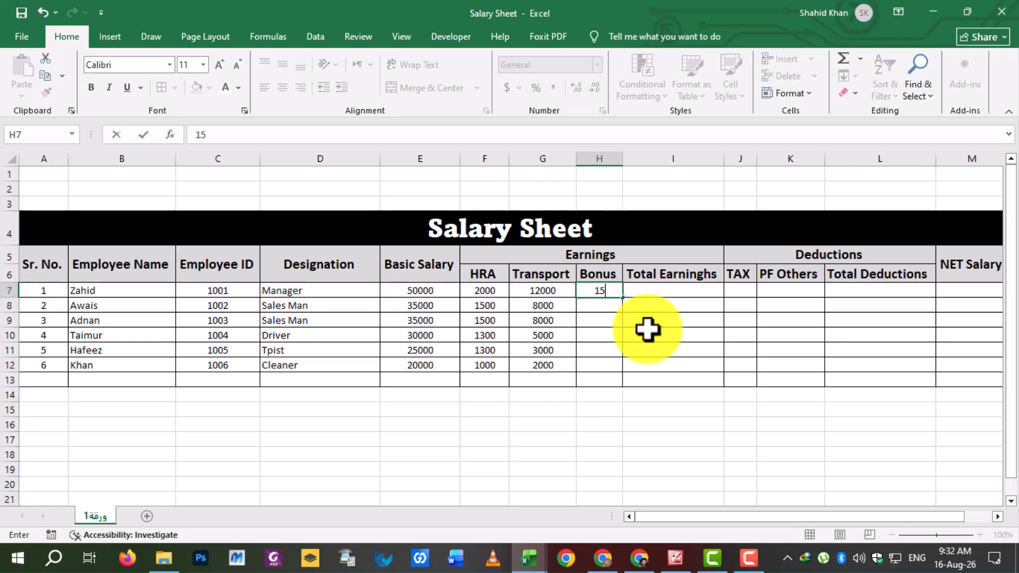
type("000")
key("Return")
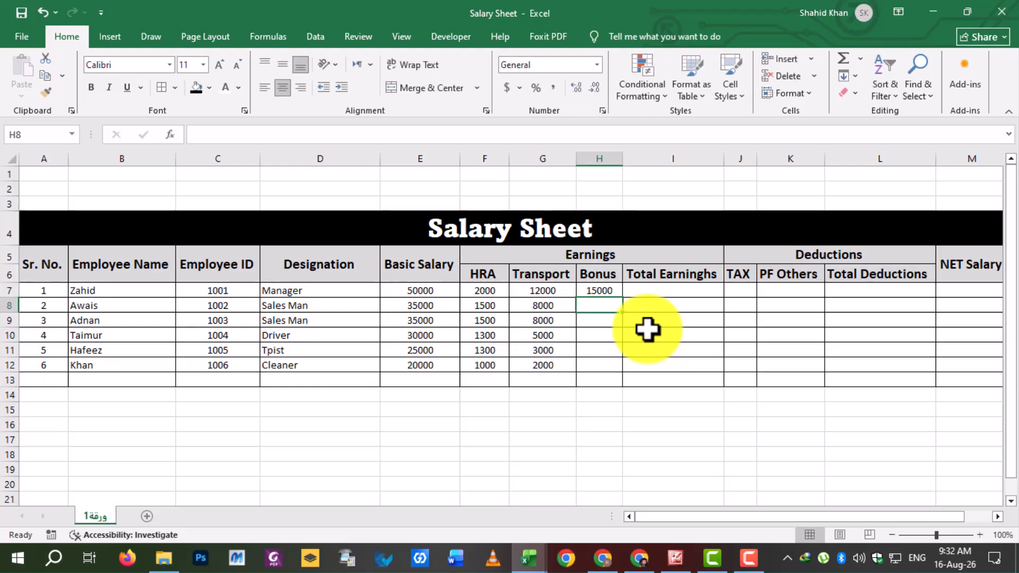
type("10000")
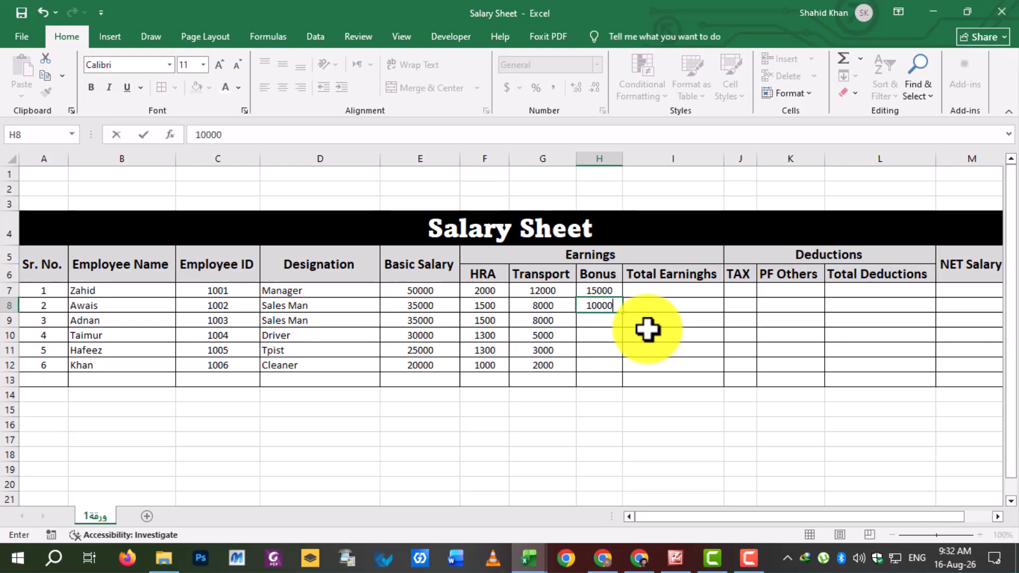
key("Return")
type("100")
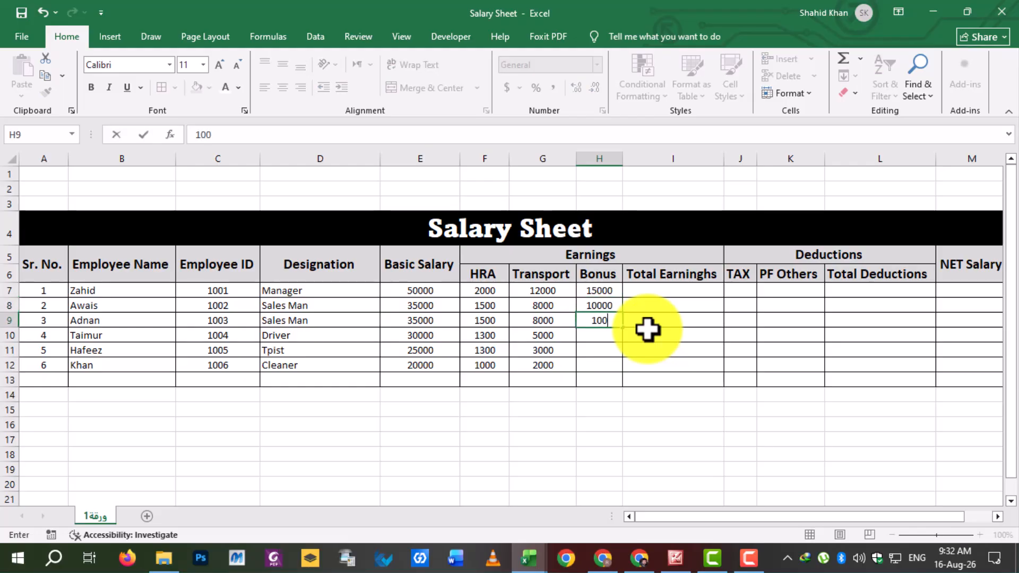
type("00")
key("Return")
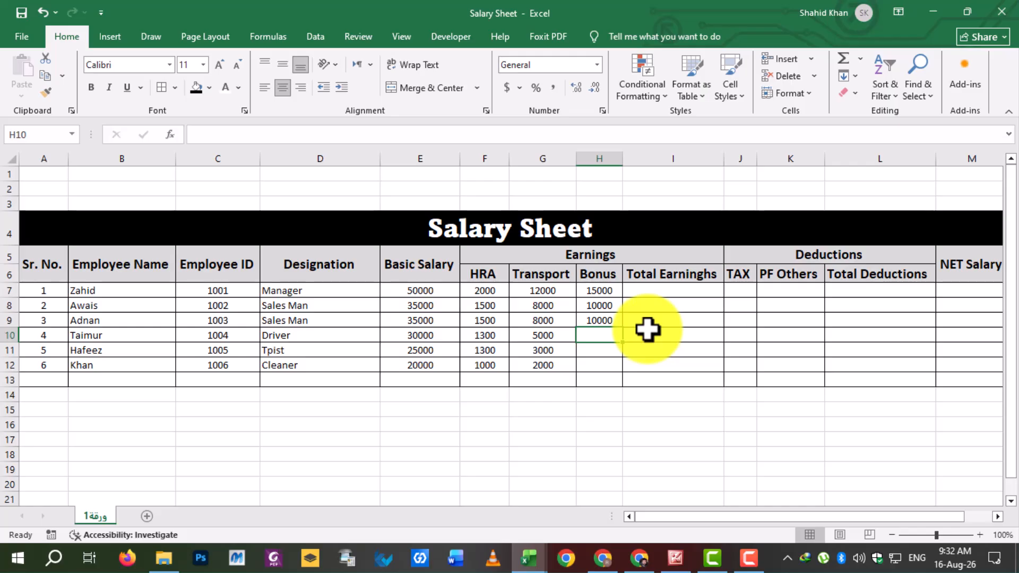
Step: Enter the bonus amounts 8000, 8000 and 5000 in cells H10 to H12
type("8000")
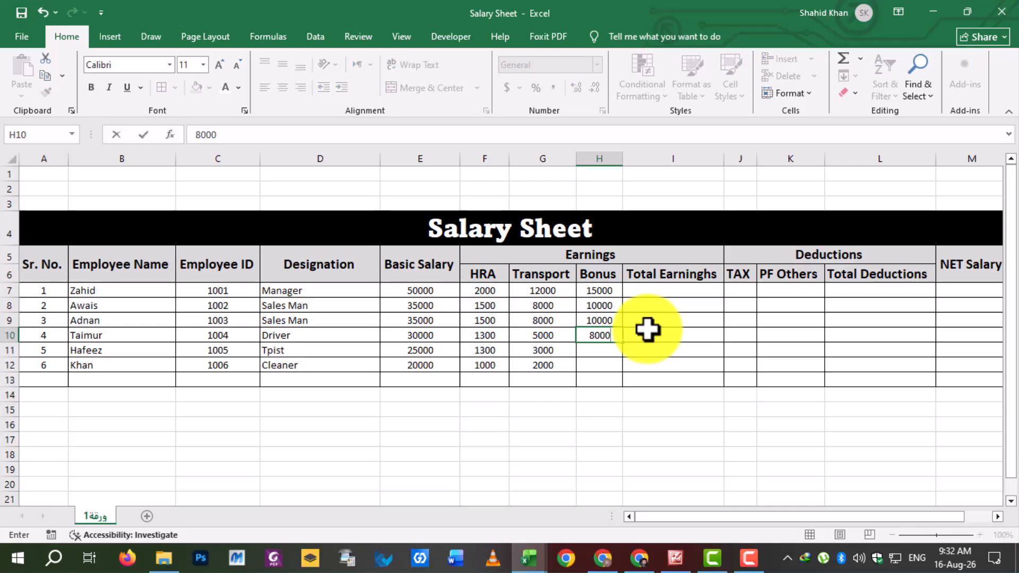
key("Return")
type("8000")
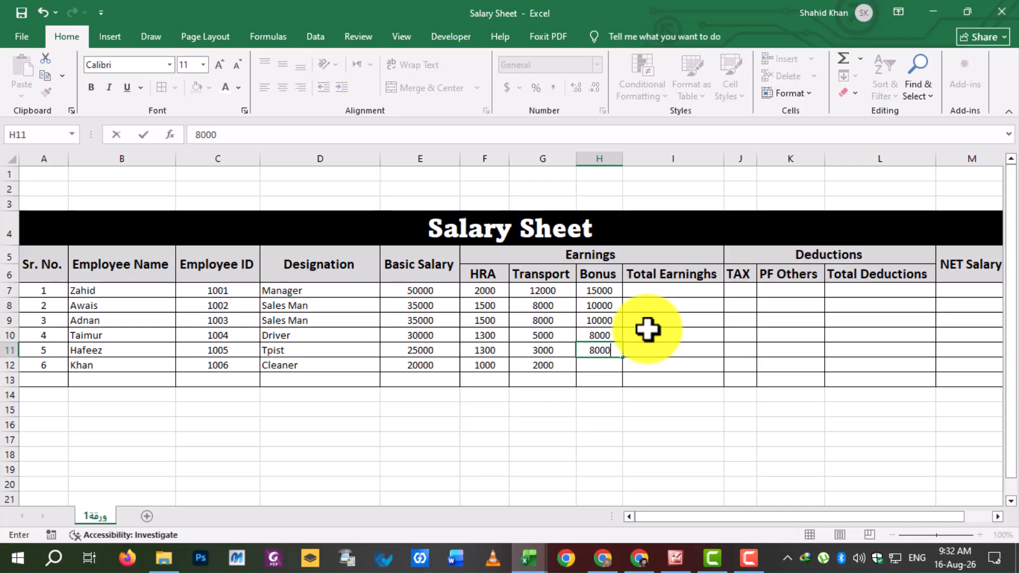
key("Return")
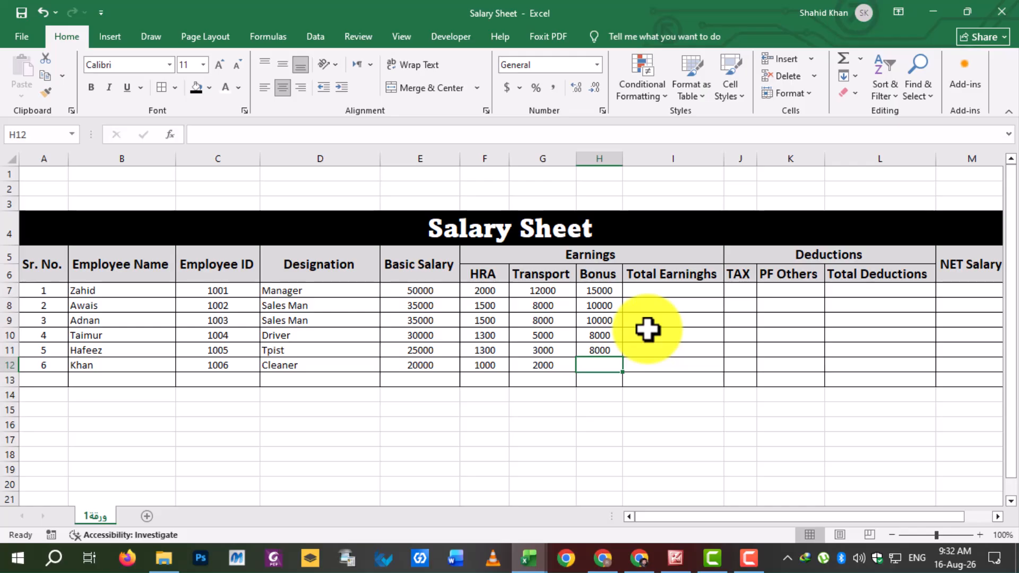
type("5000")
key("Return")
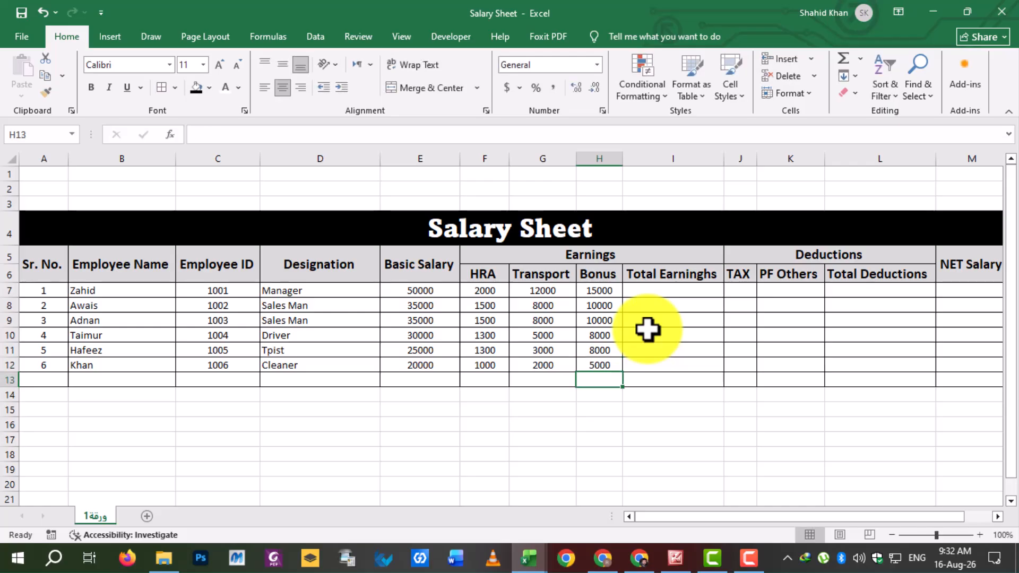
Step: Enter the formula =F7+G7+H7 in I7 to total the first employee's HRA, transport and bonus
left_click(661, 291)
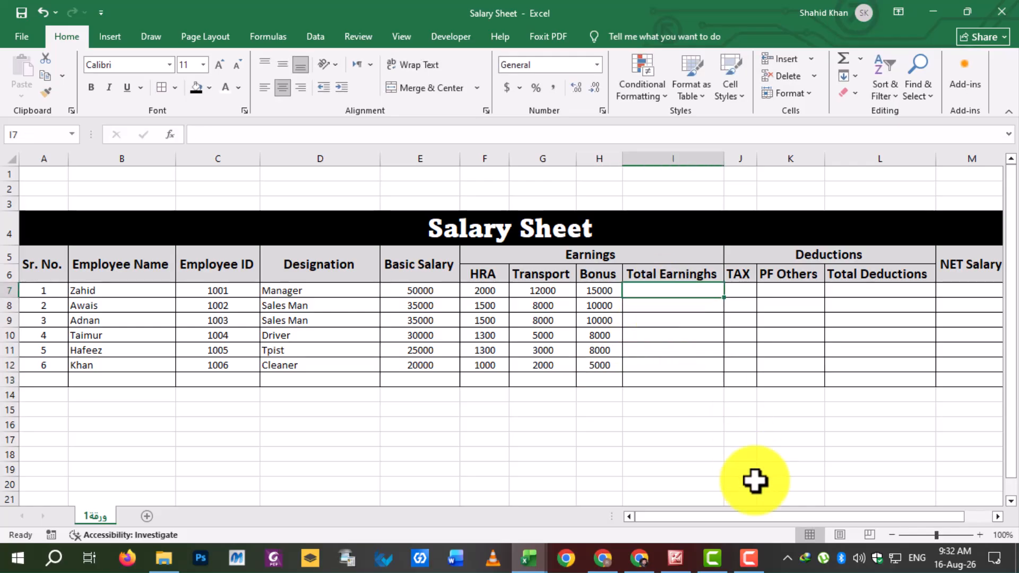
type("=")
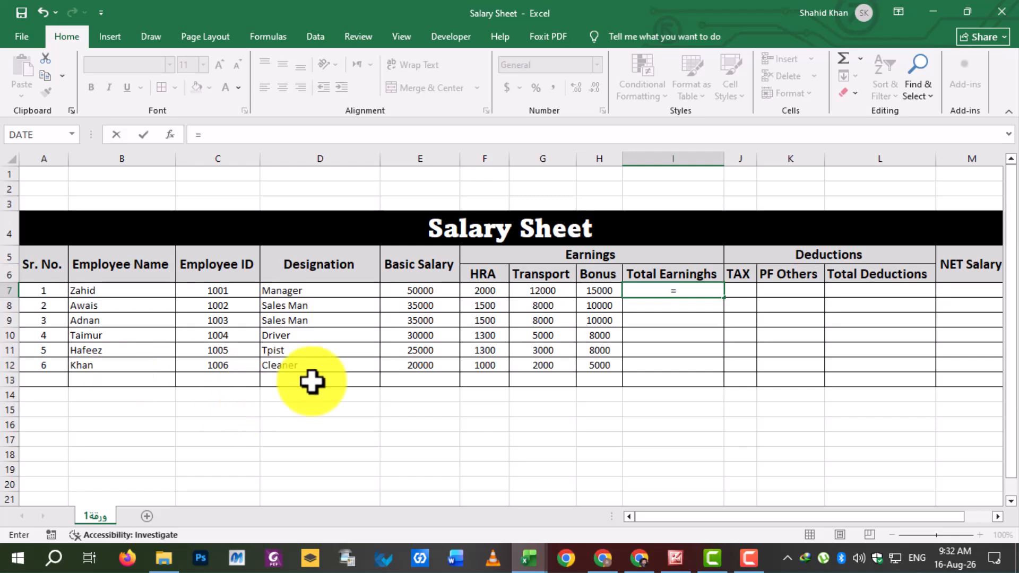
left_click(481, 290)
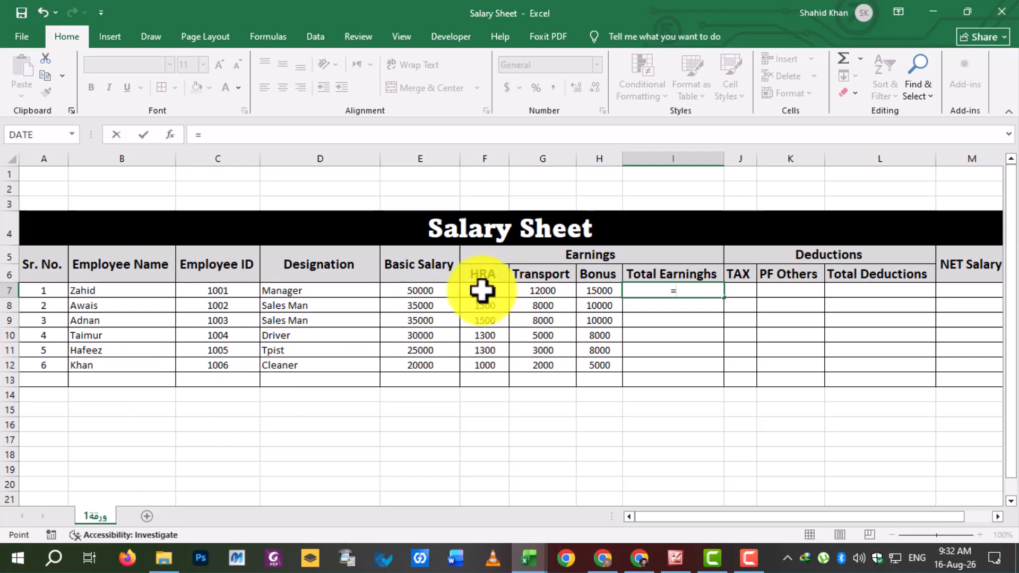
left_click(482, 291)
type("+")
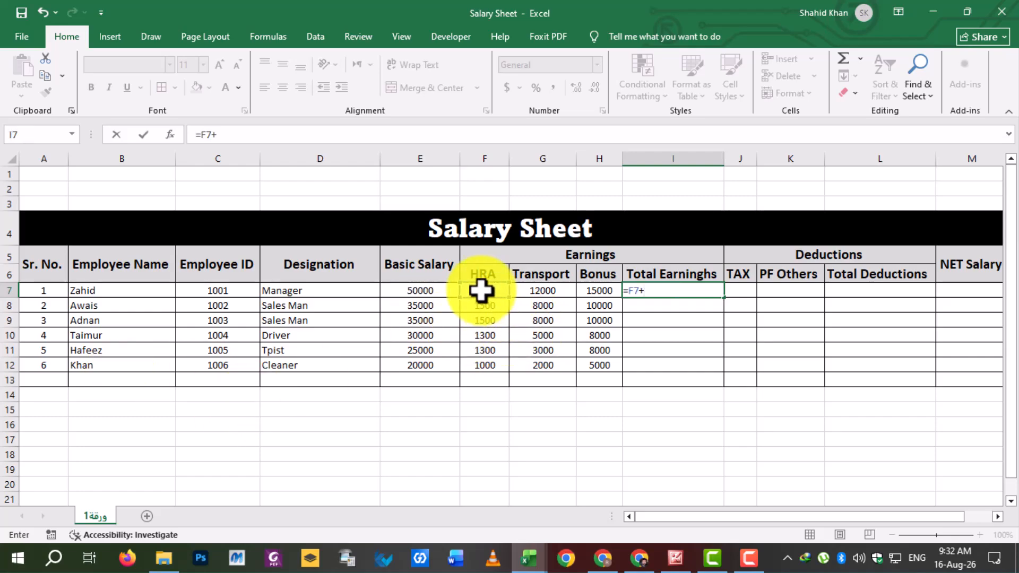
left_click(536, 291)
type("+")
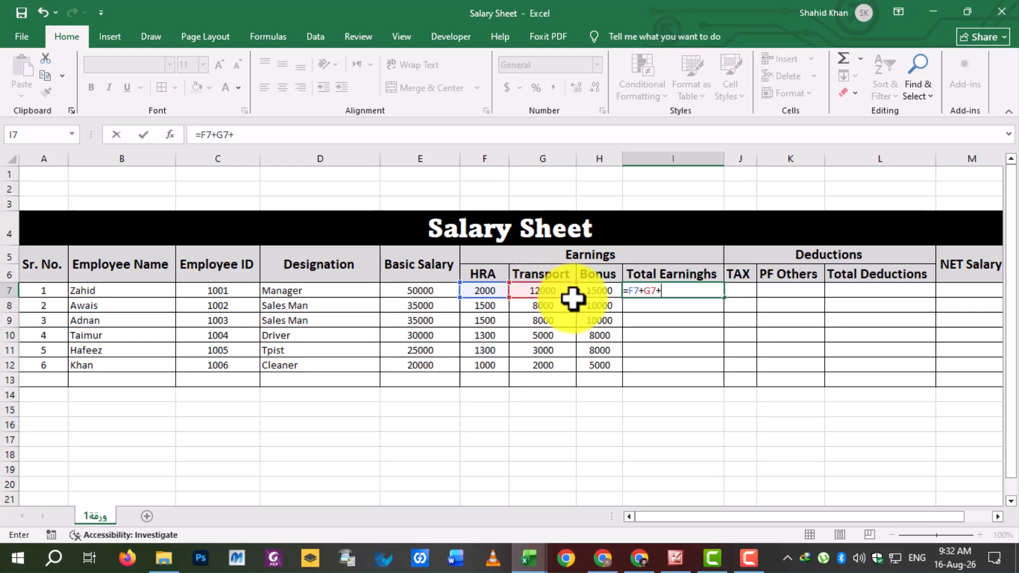
left_click(598, 290)
key("Return")
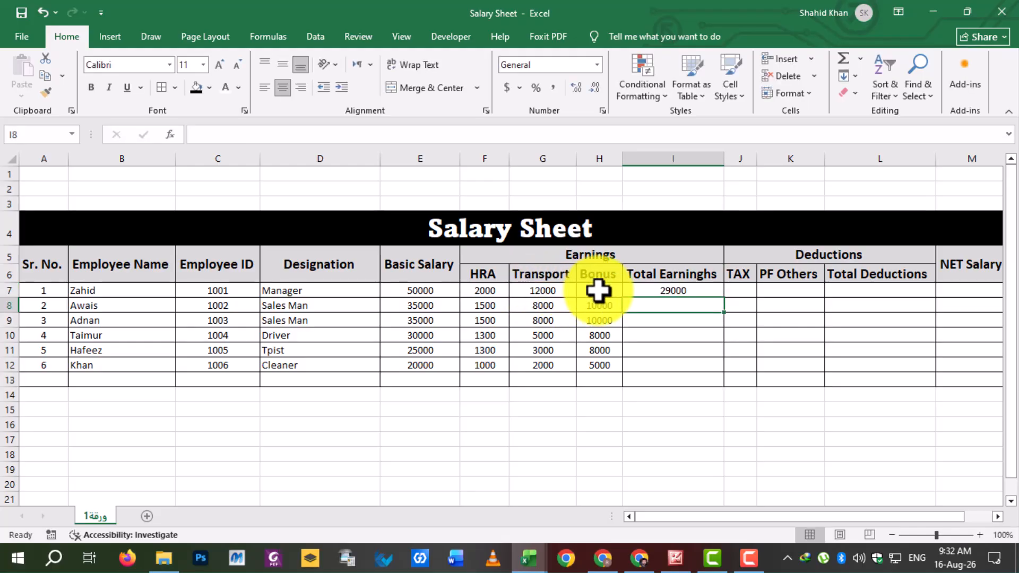
Step: Fill the total earnings formula from I7 down to I12 for the remaining employees
left_click(674, 290)
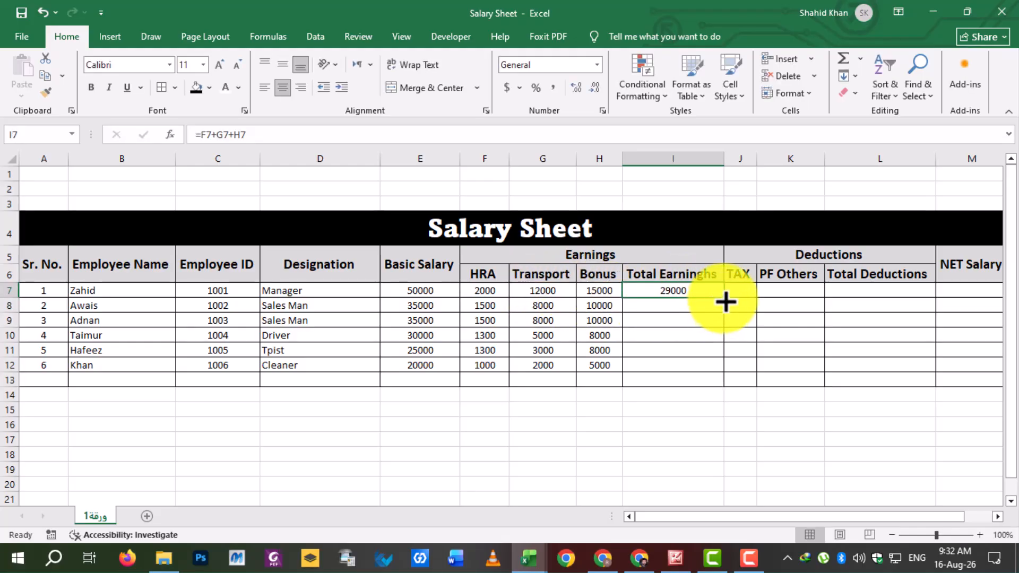
left_click_drag(726, 302, 724, 374)
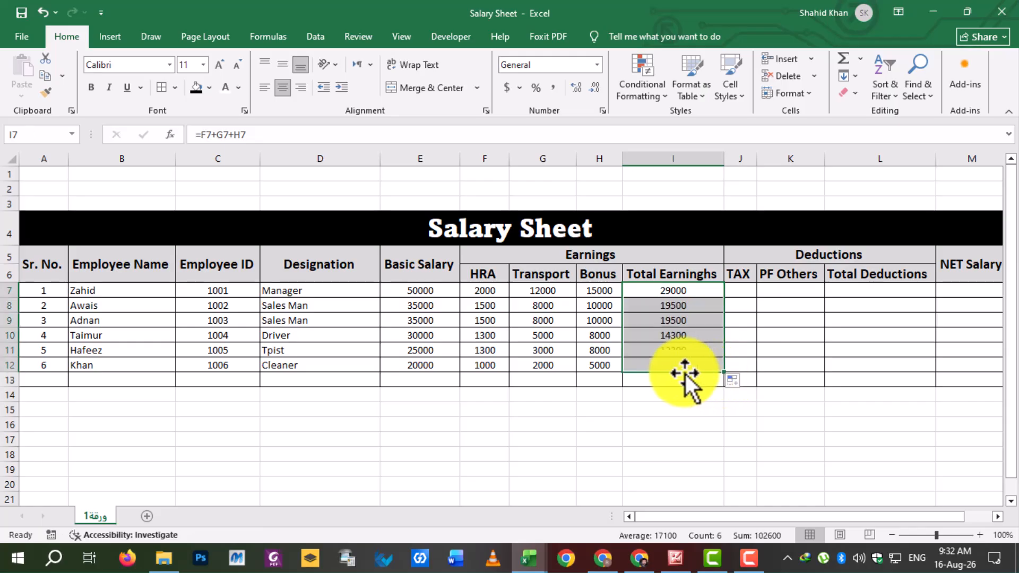
left_click(590, 410)
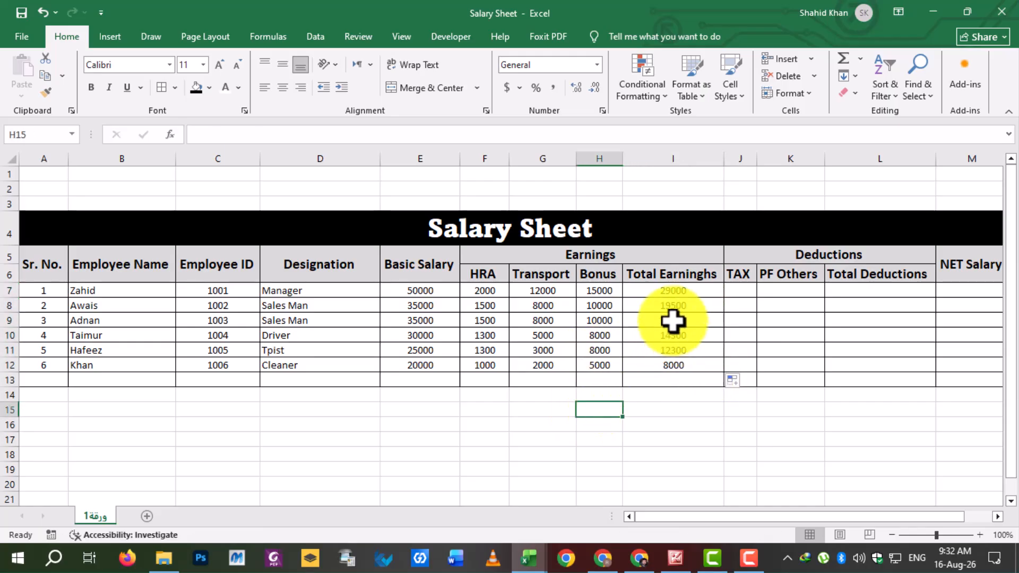
left_click_drag(655, 291, 644, 352)
left_click(552, 336)
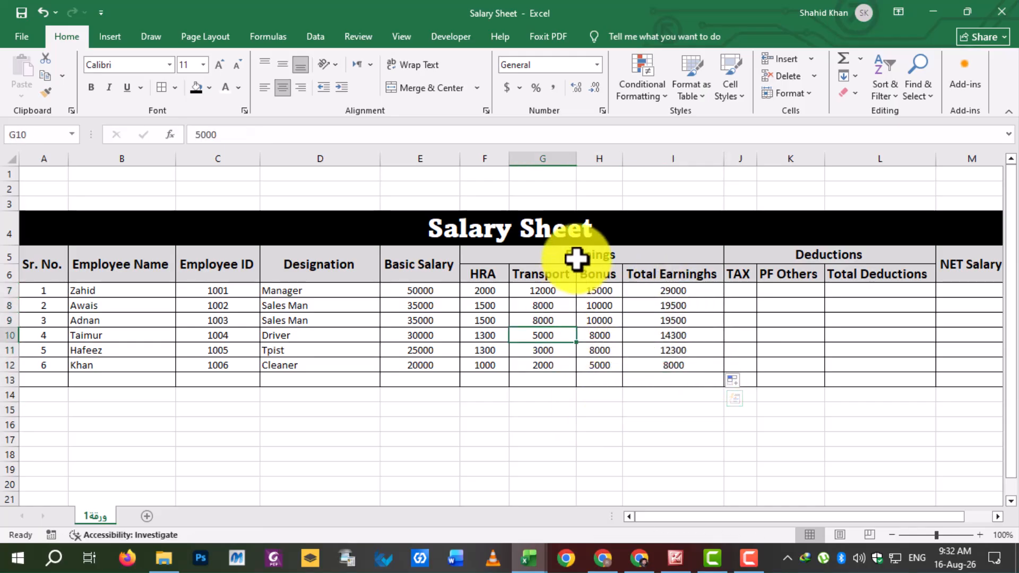
Step: Try a red fill with white text on the Earnings header and undo it
left_click(576, 258)
left_click(210, 89)
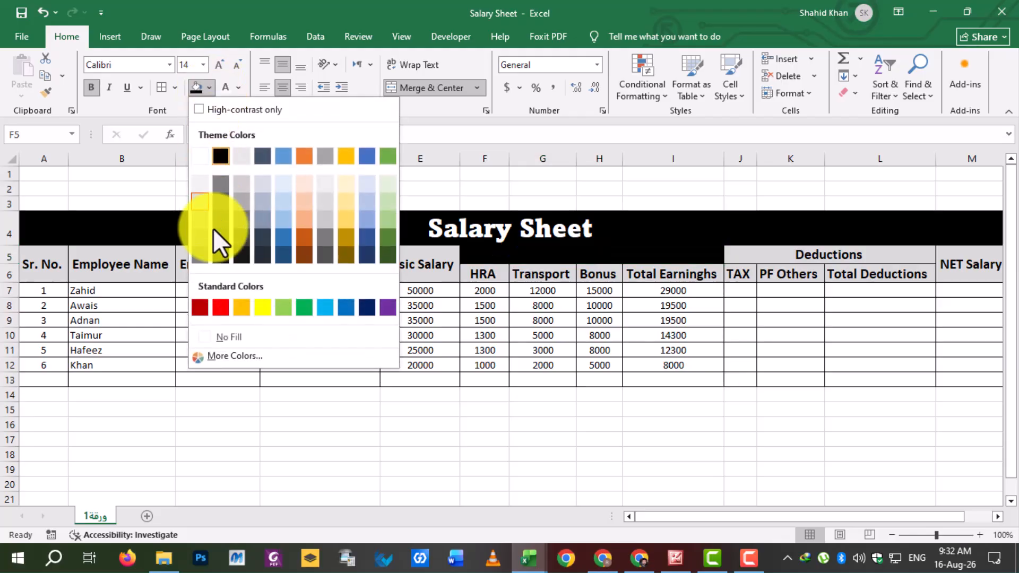
left_click(219, 307)
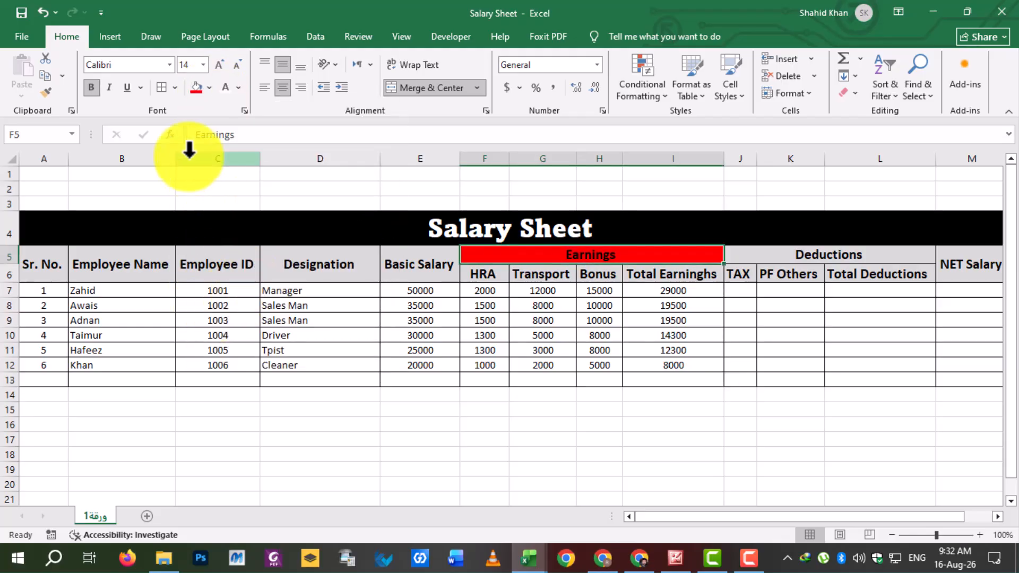
left_click(223, 88)
left_click(579, 348)
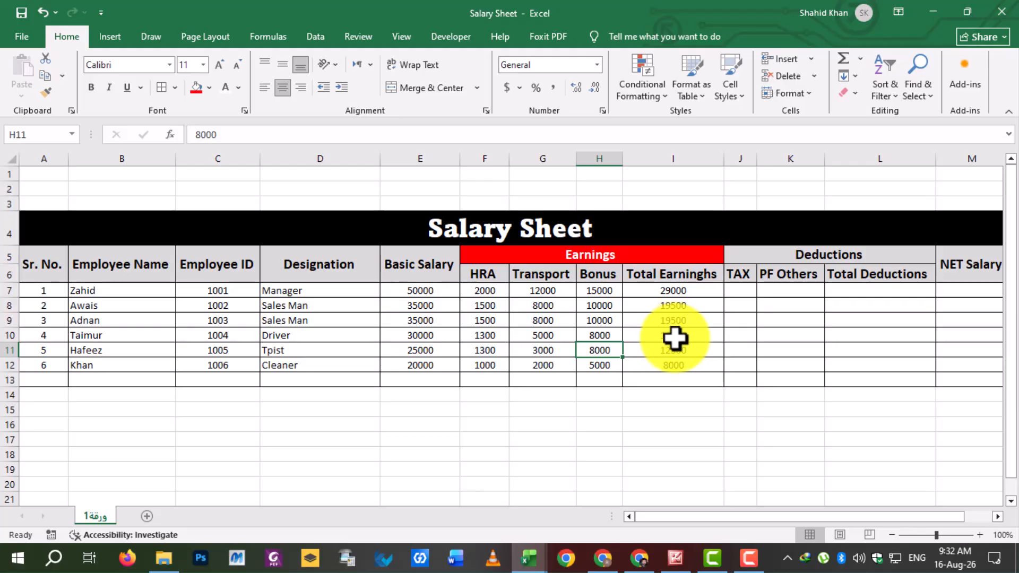
key("ctrl+z")
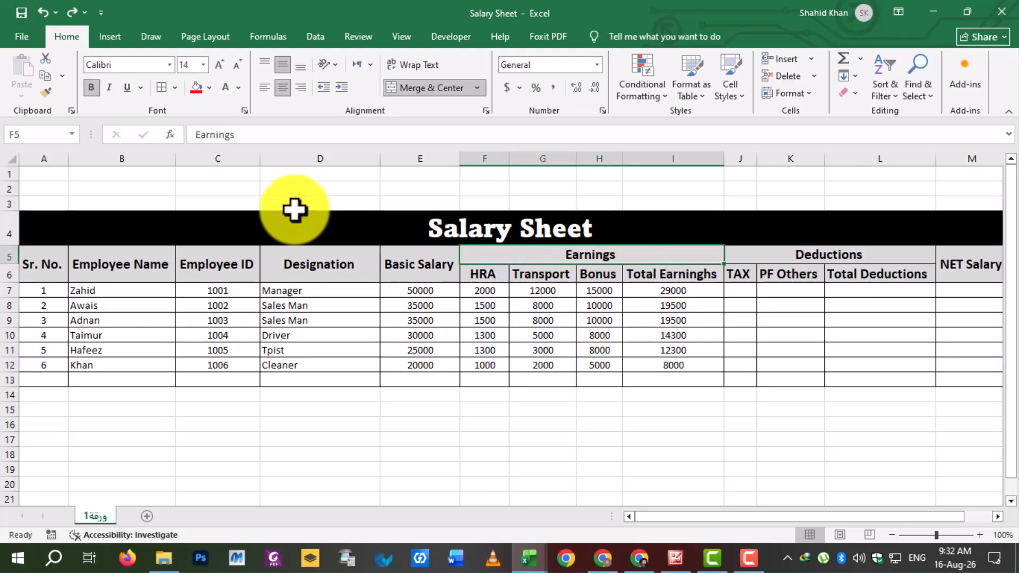
Step: Fill the merged Earnings header cell with the standard green color
left_click(209, 88)
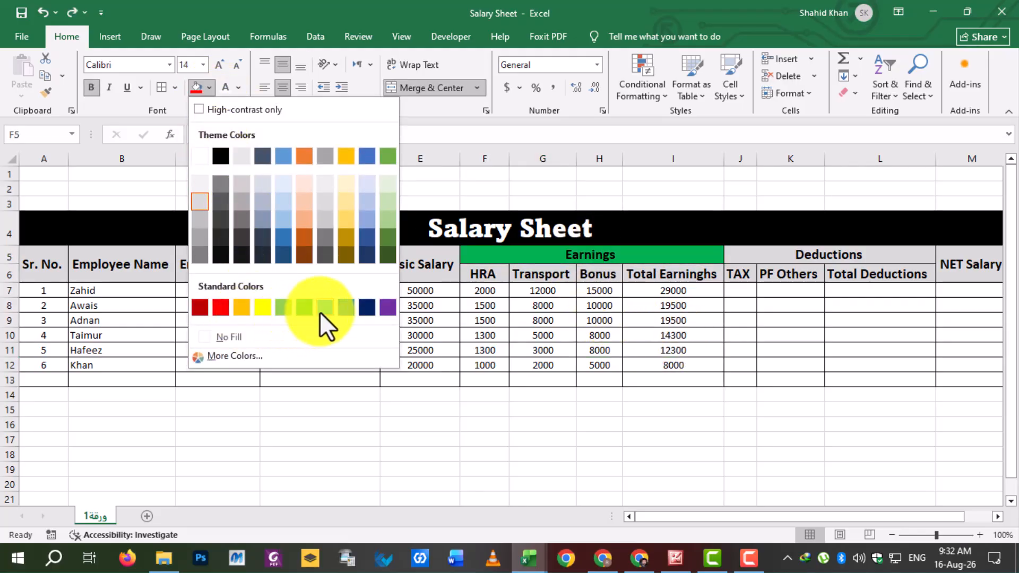
left_click(304, 307)
left_click(610, 350)
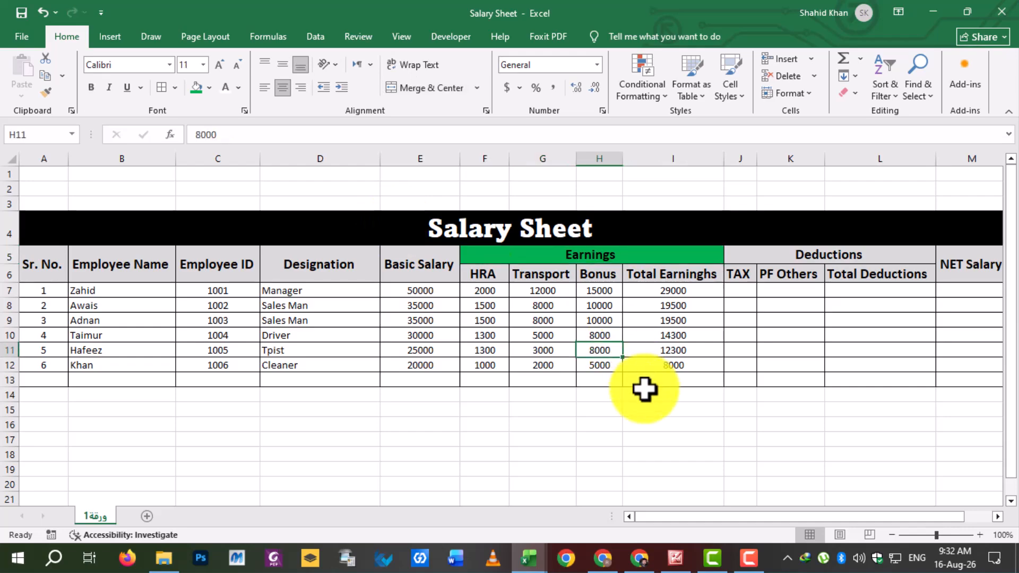
left_click(646, 393)
Step: Fill the merged Deductions header cell with standard red and make its text white
left_click(838, 244)
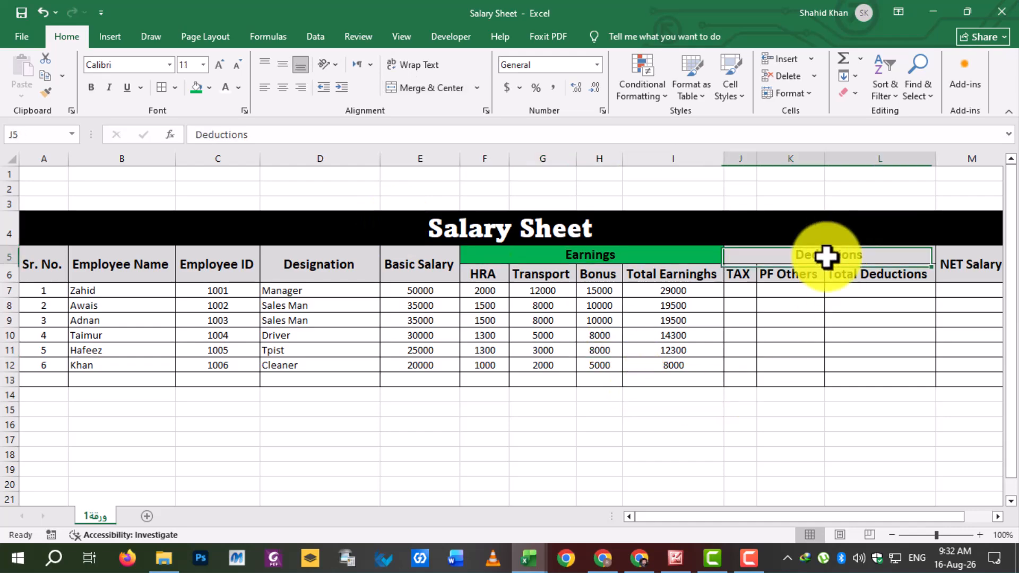
left_click(209, 88)
left_click(217, 310)
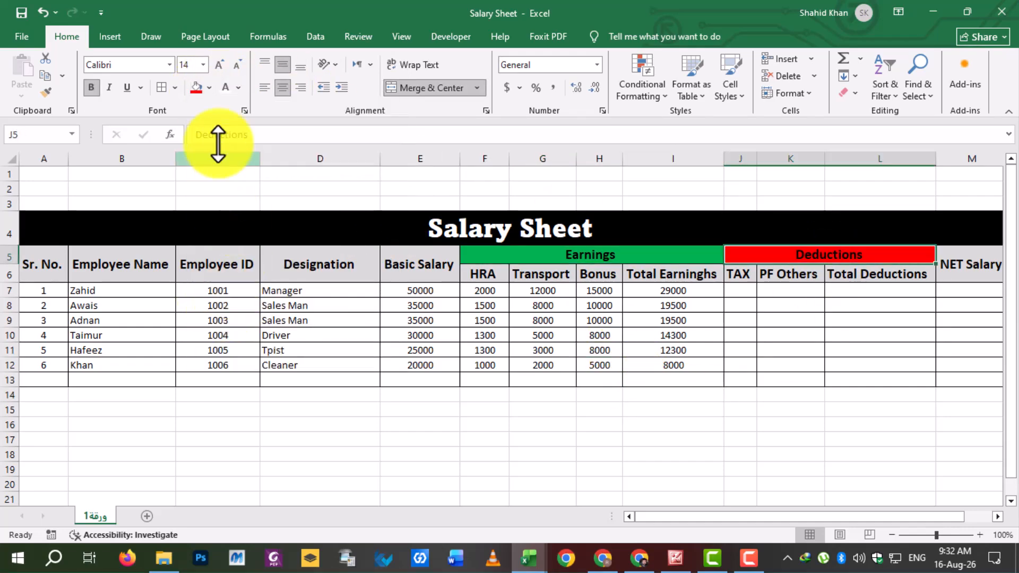
left_click(626, 348)
left_click(842, 369)
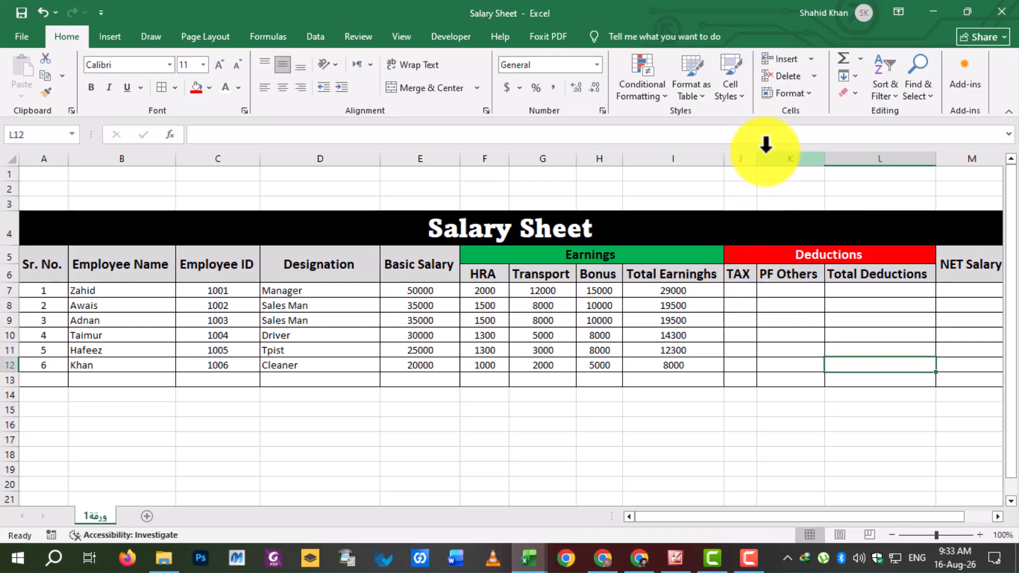
Step: Widen the TAX column slightly and save the workbook
left_click_drag(755, 159, 757, 158)
left_click(744, 291)
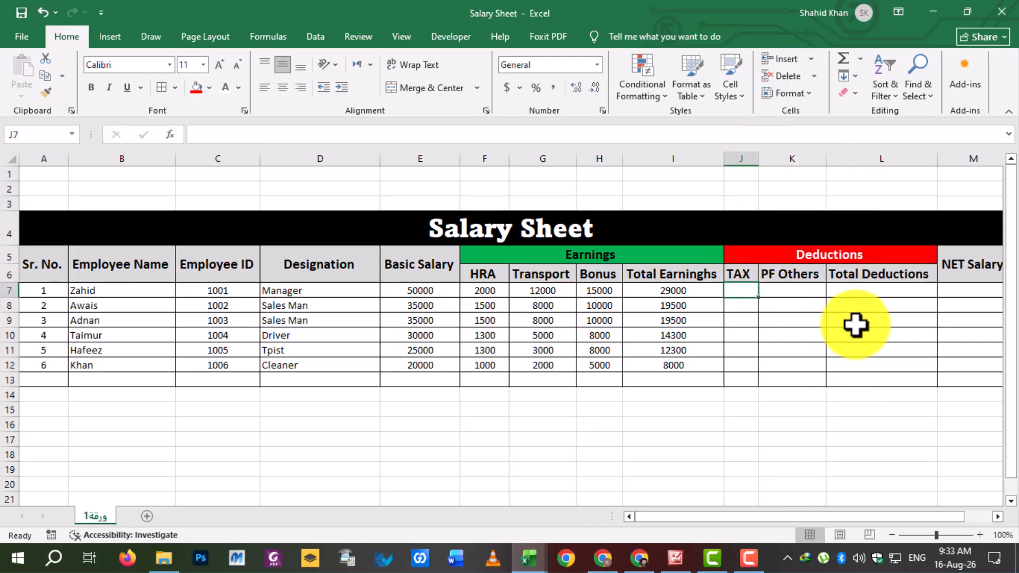
key("ctrl+s")
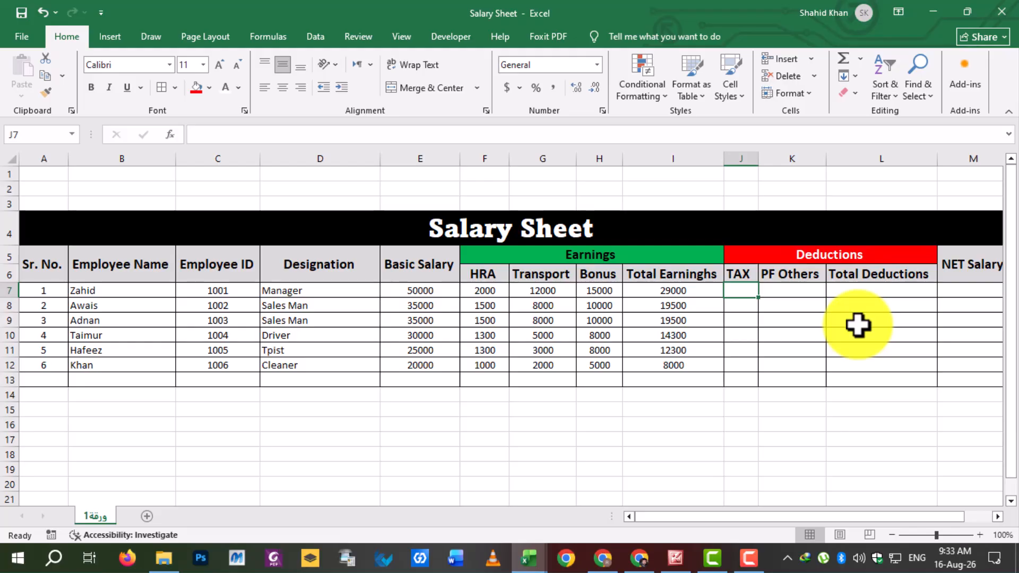
Step: Enter the tax amounts 8000, 7000, 7000 and 5000 in cells J7 to J10
type("8000")
key("Return")
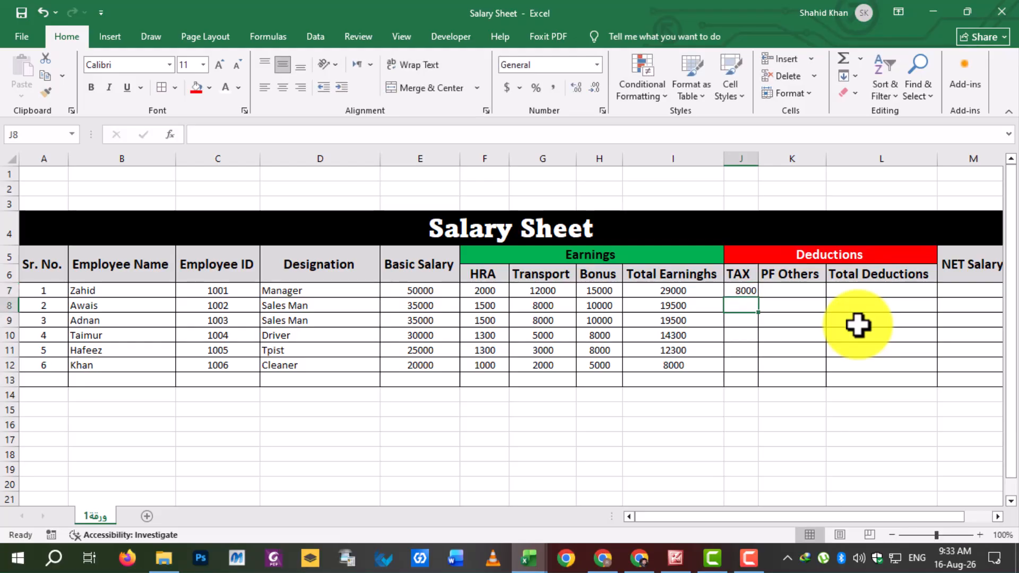
type("7000")
key("Return")
type("700")
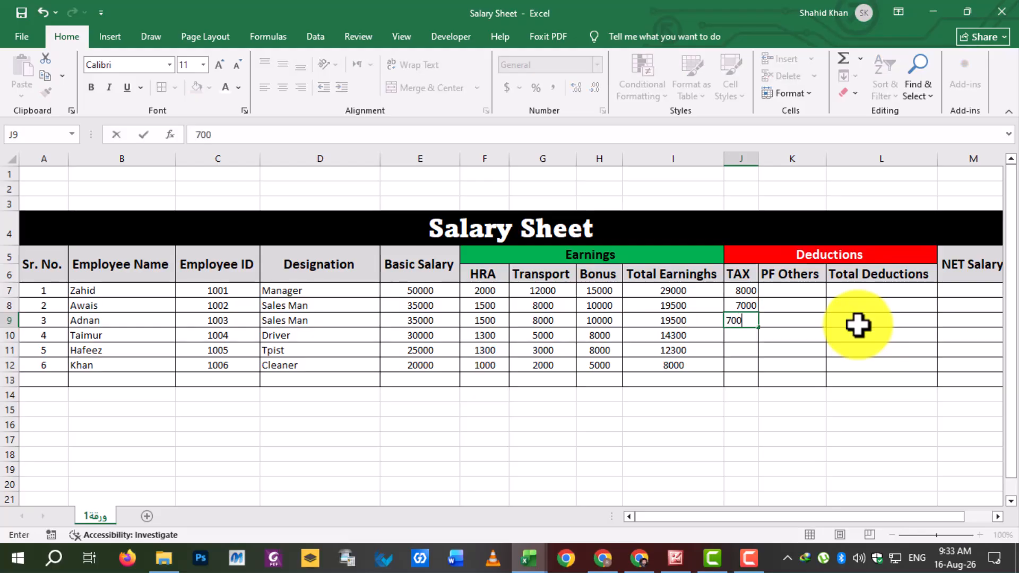
type("0")
key("Return")
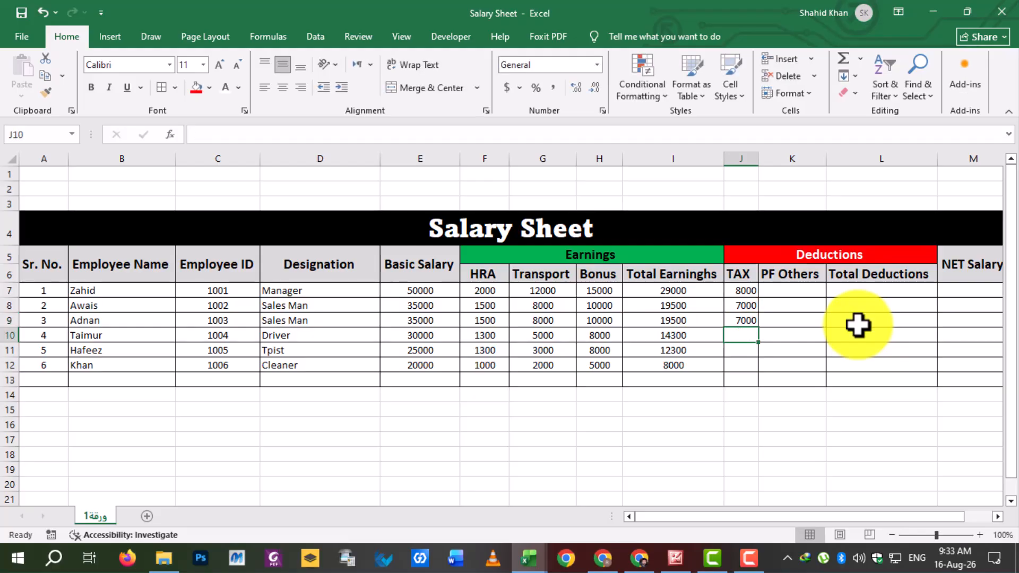
type("5000")
key("Return")
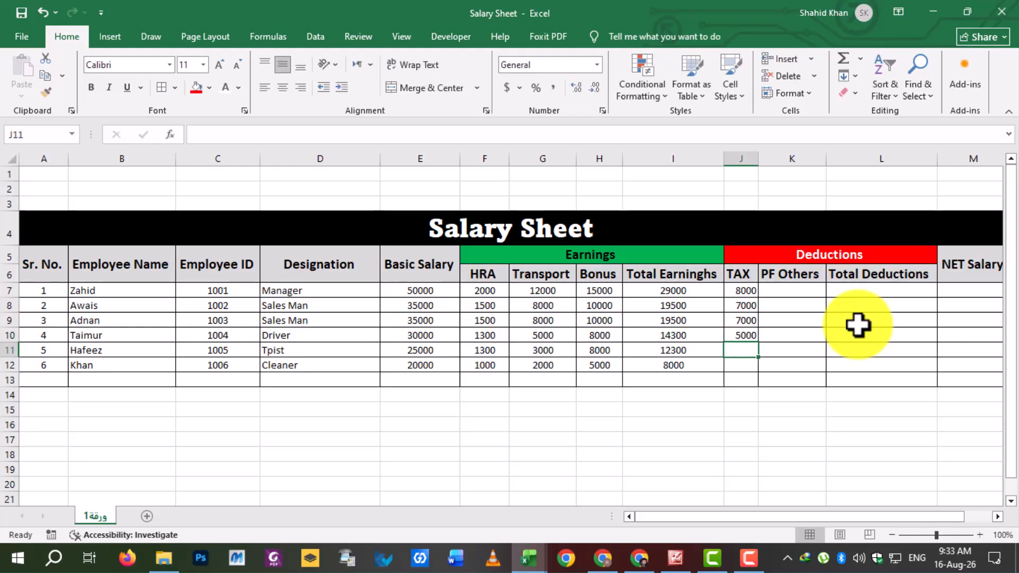
Step: Enter the tax amounts 4000 and 1000 in cells J11 and J12
type("400")
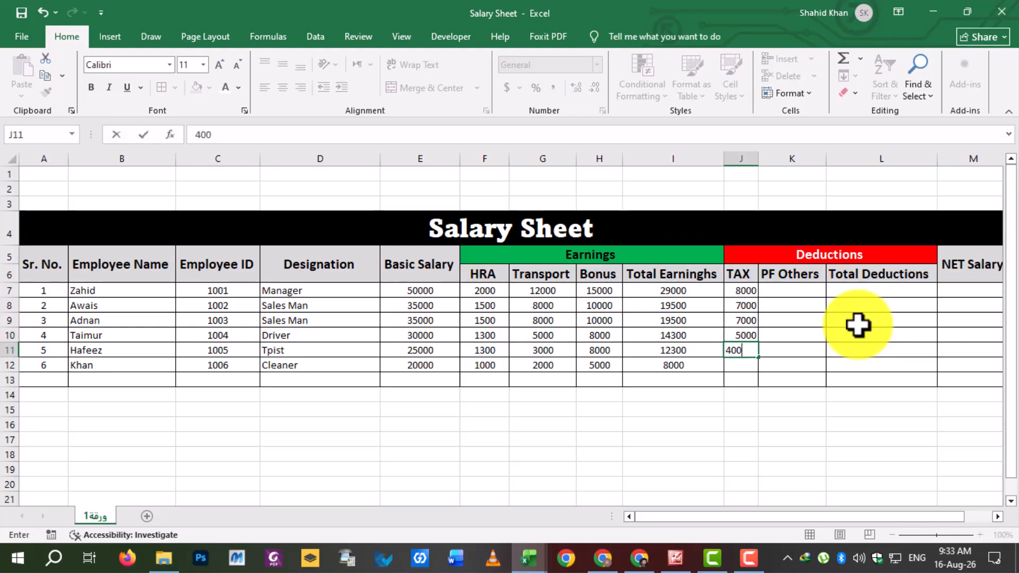
type("0")
key("Return")
type("1")
key("Return")
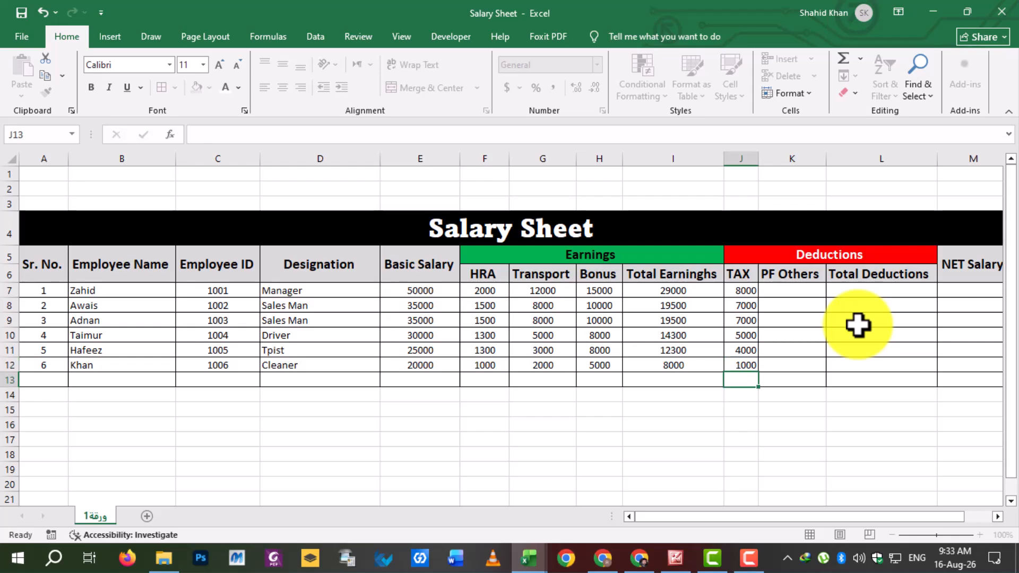
Step: Center the contents of the TAX column horizontally
left_click(807, 321)
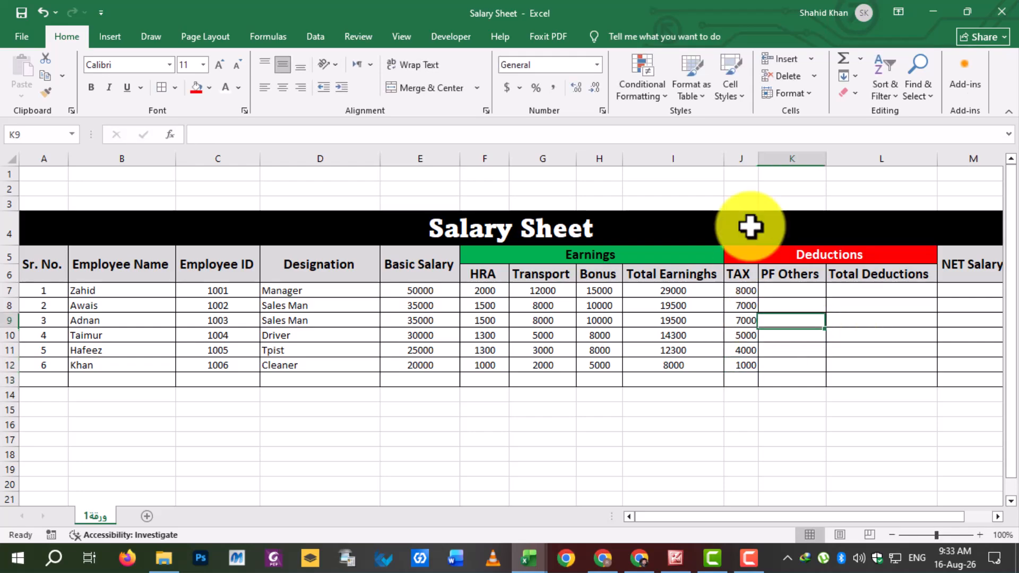
left_click(741, 158)
left_click(286, 88)
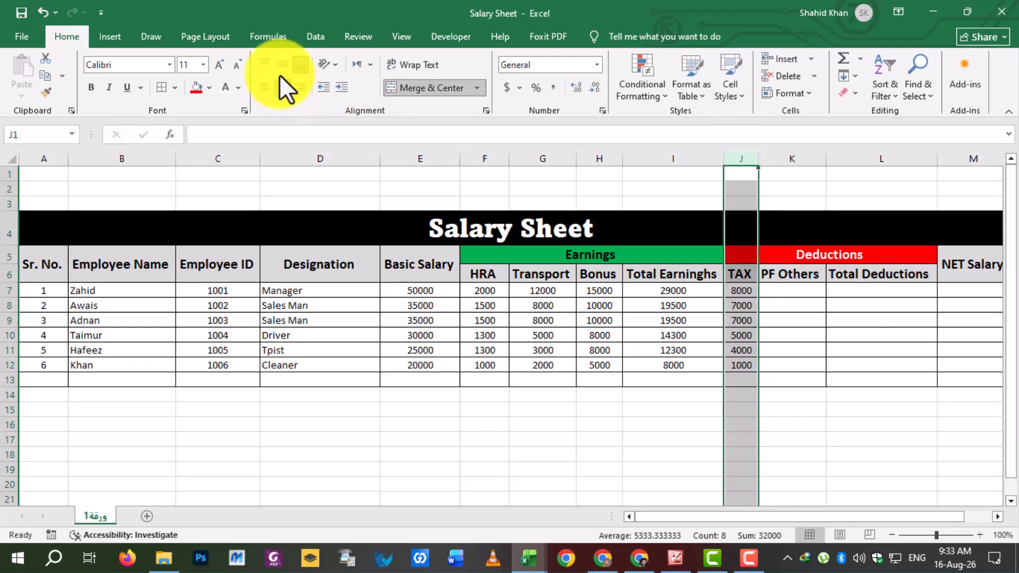
Step: Enter the PF Others amounts 7000, 6000, 6000 and 5000 in cells K7 to K10
left_click(790, 291)
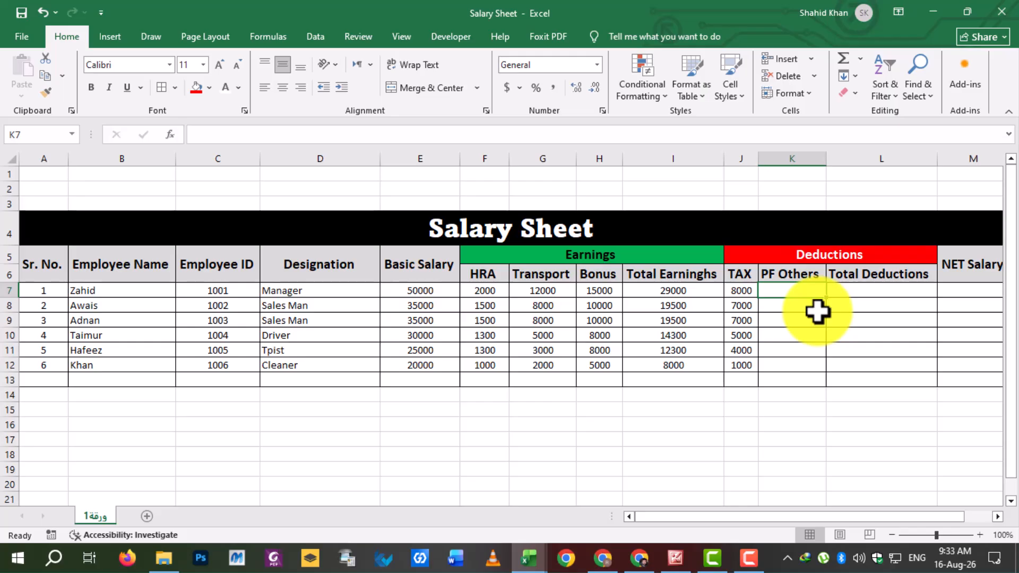
type("7000")
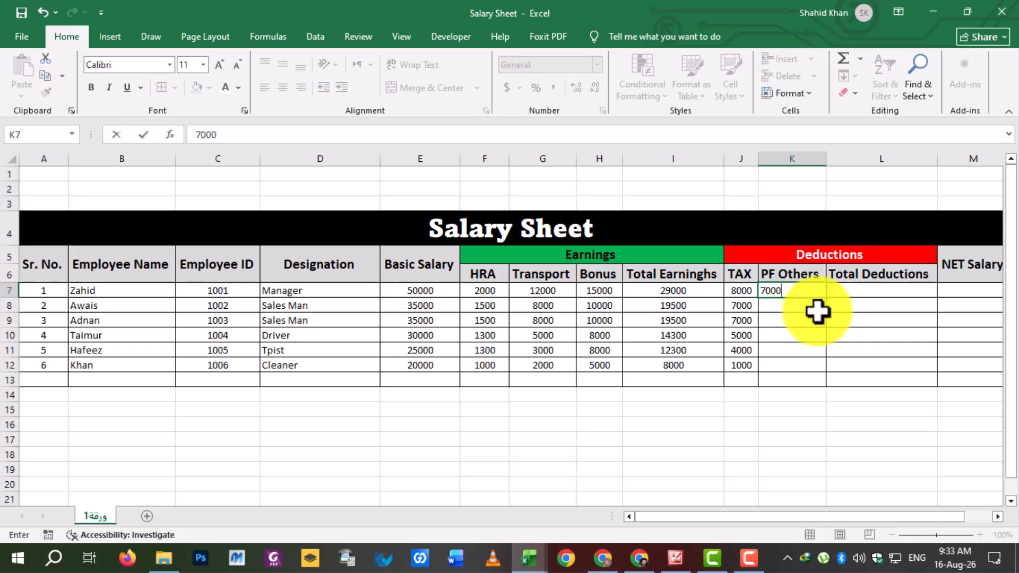
key("Return")
type("6000")
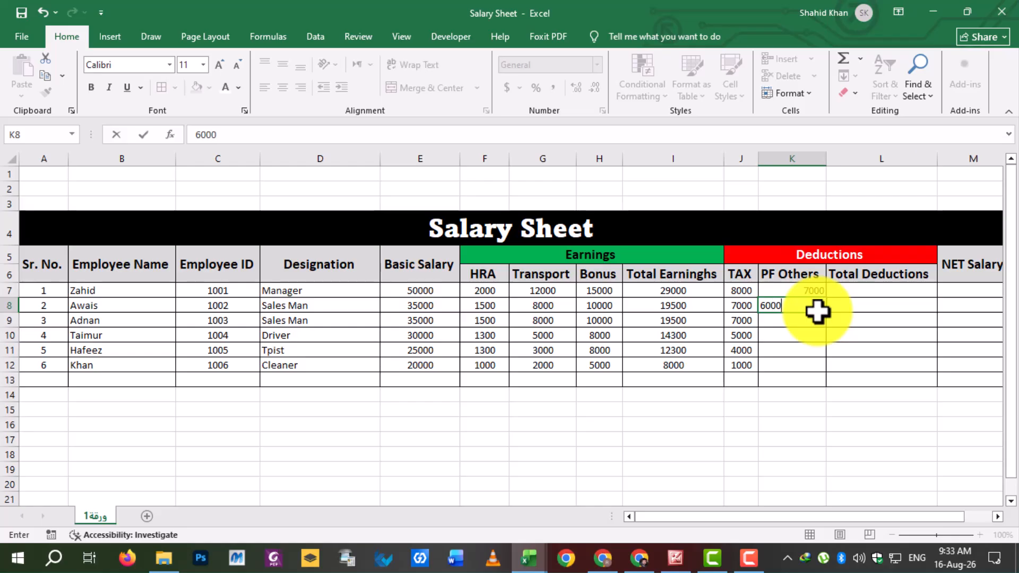
key("Return")
type("6000")
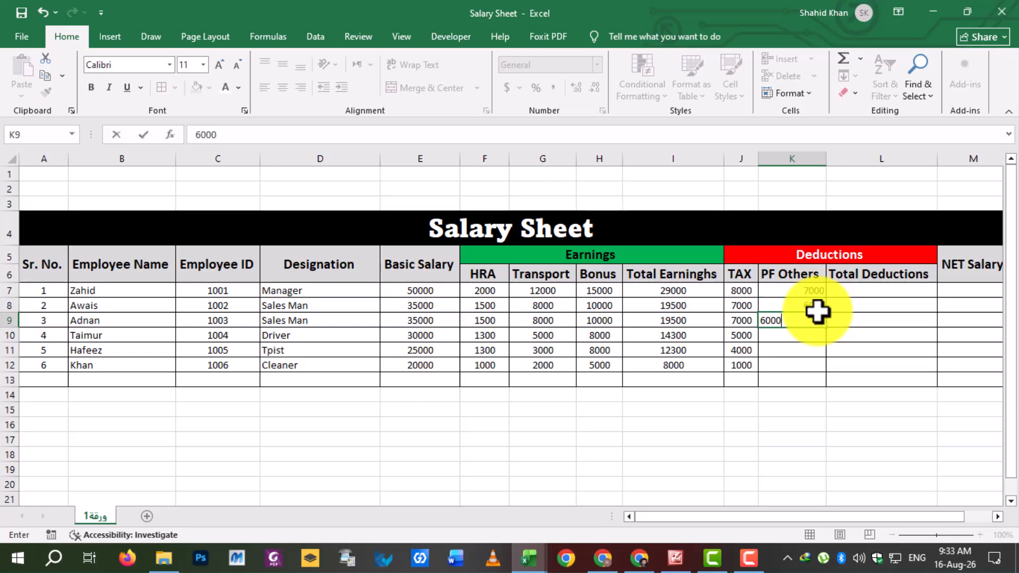
key("Return")
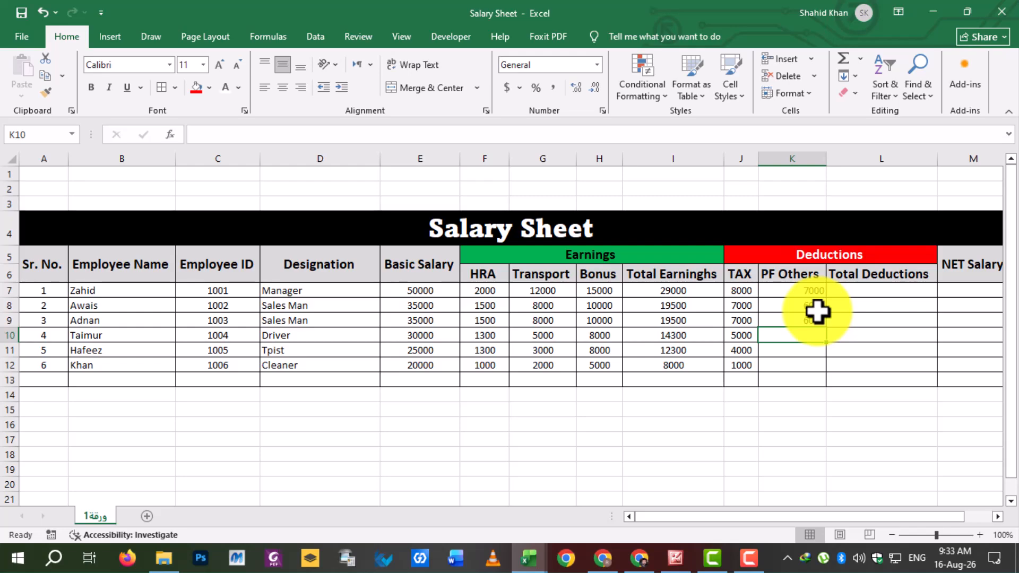
type("5000")
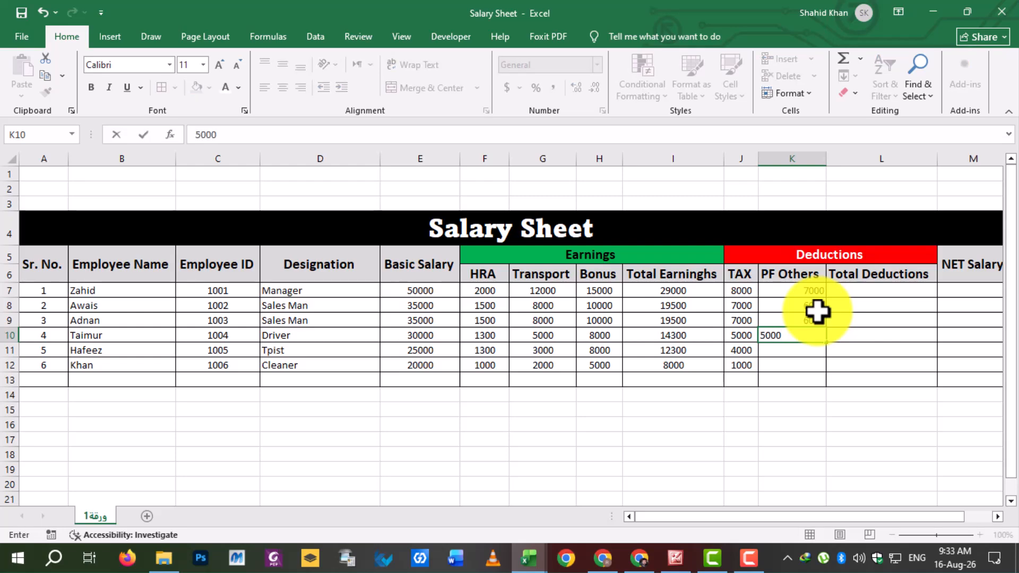
key("Return")
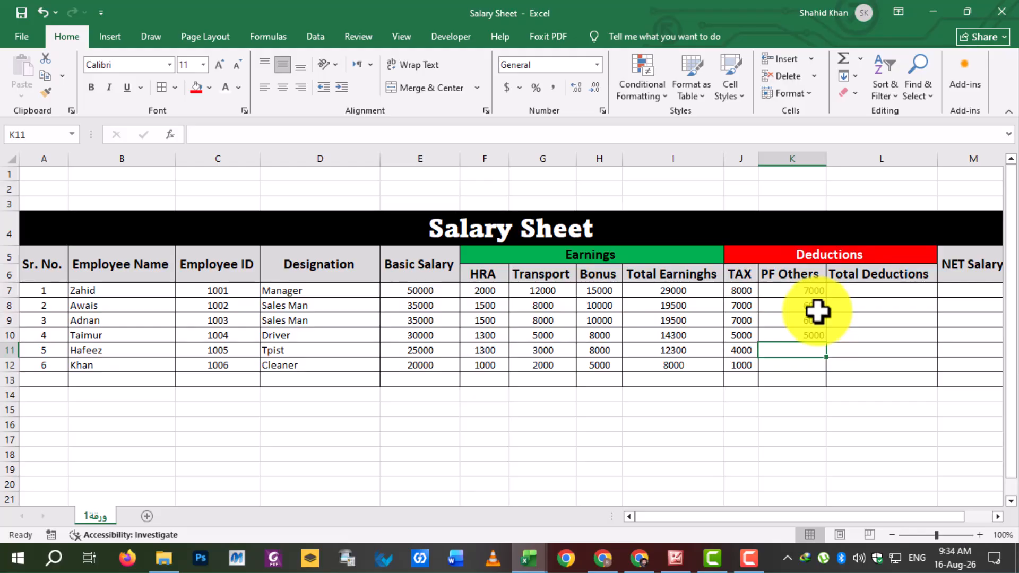
Step: Center the contents of the PF Others column horizontally
left_click(749, 557)
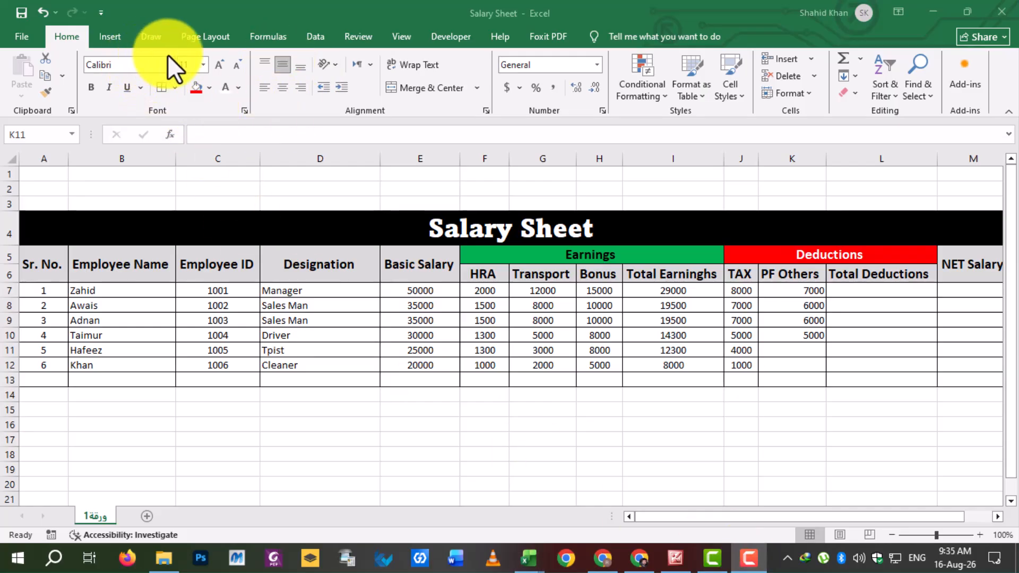
left_click(795, 154)
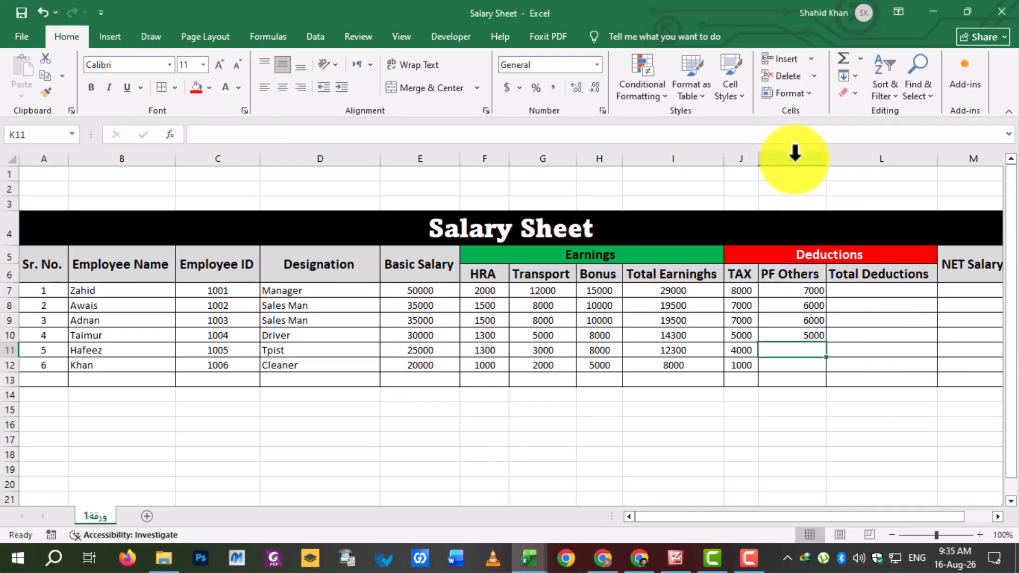
left_click(794, 155)
left_click(282, 88)
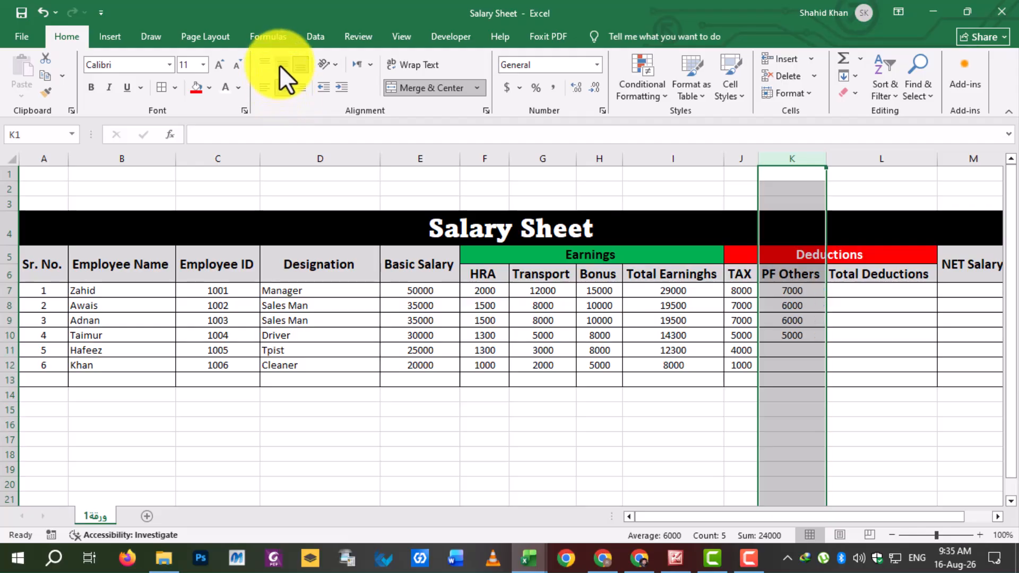
Step: Enter the PF Others amounts 3000 and 2000 in cells K11 and K12
left_click(791, 351)
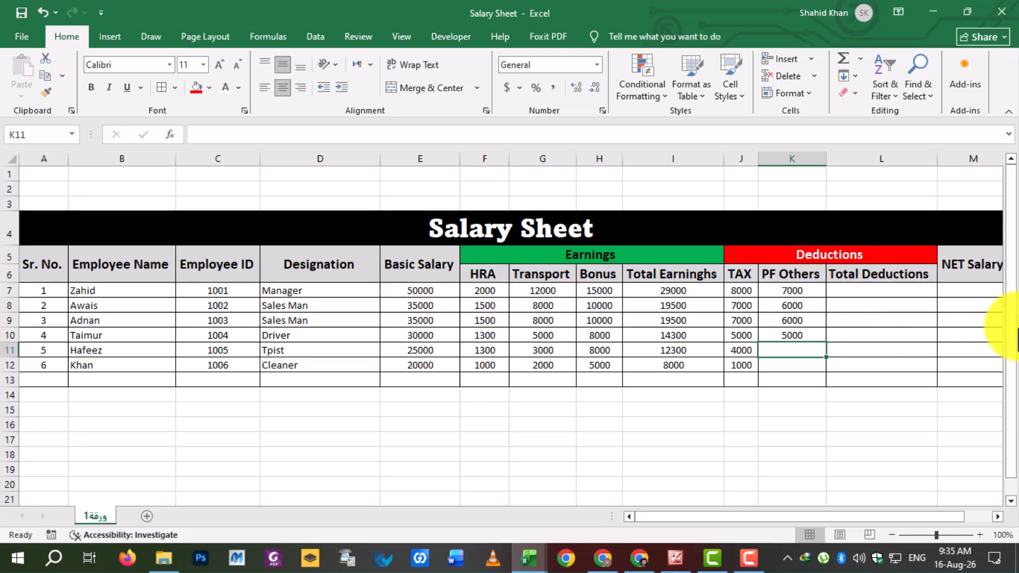
type("3000")
key("Return")
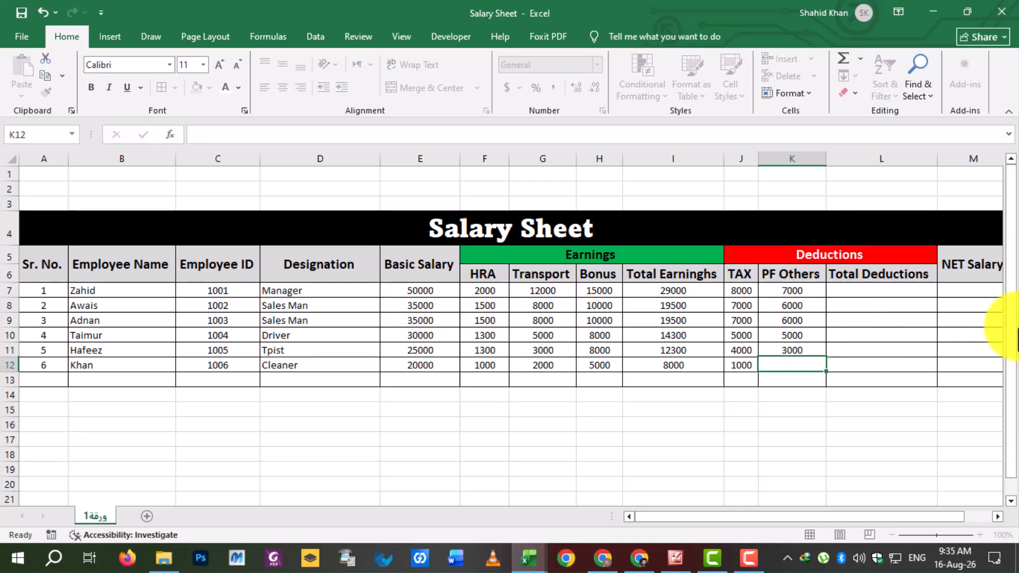
type("20")
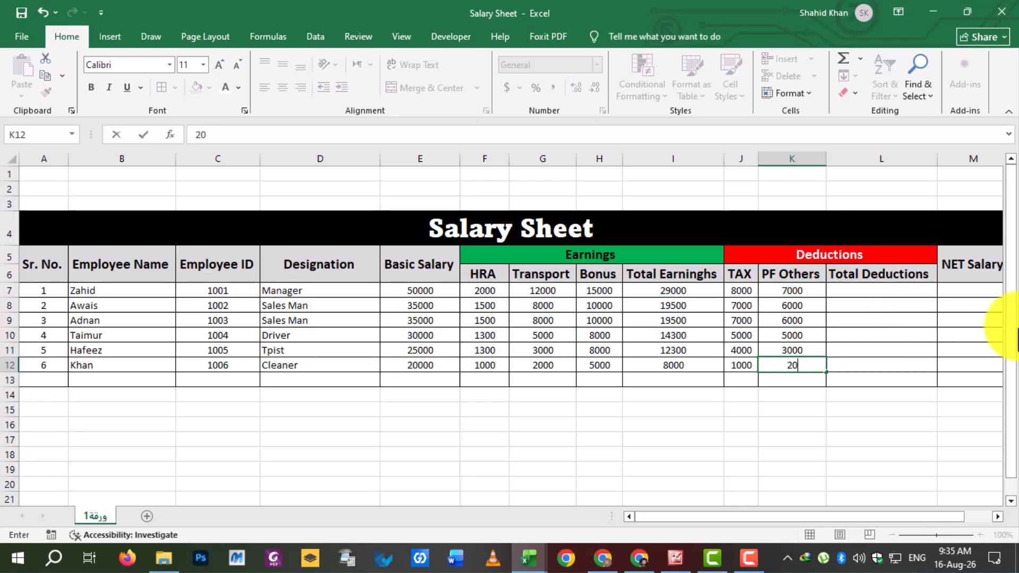
type("00")
key("Return")
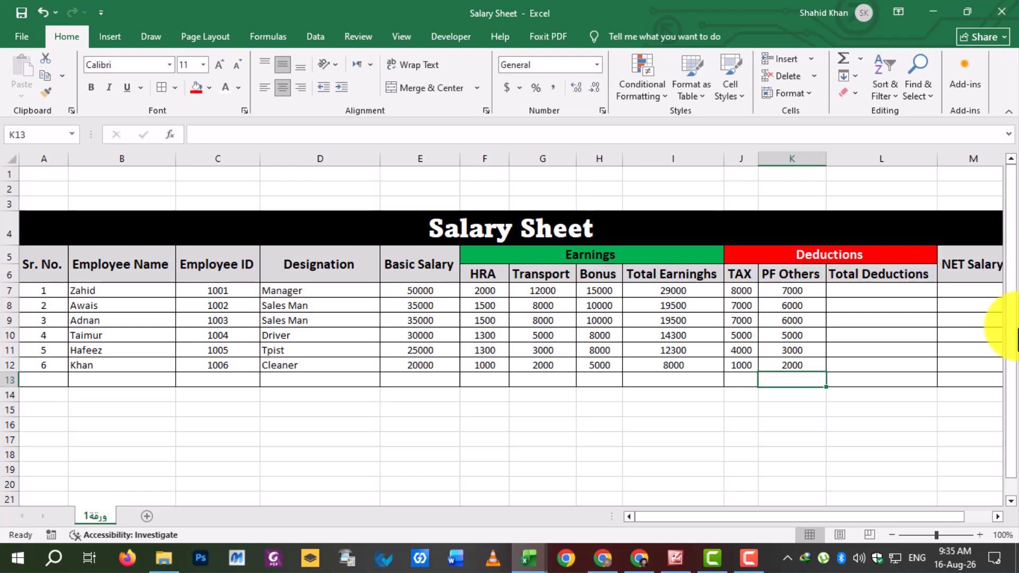
Step: Enter the total deductions formula =J7+K7 in cell L7
left_click(884, 292)
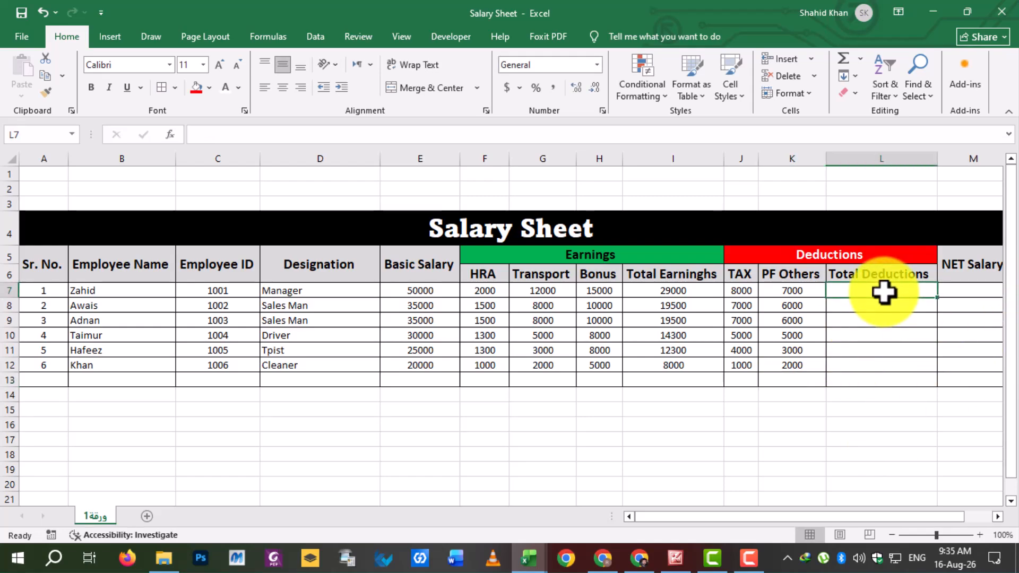
type("=")
left_click(735, 293)
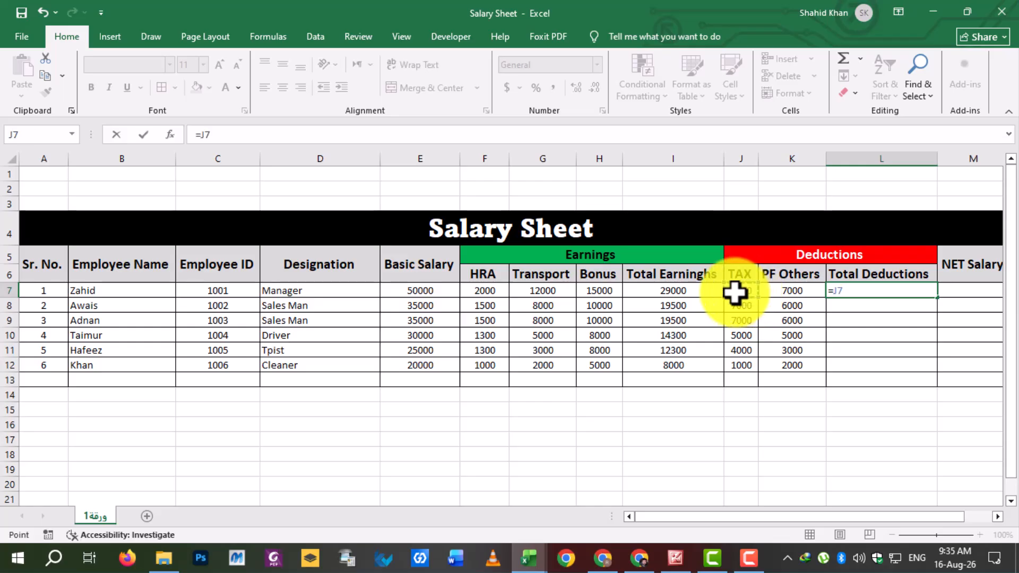
type("+")
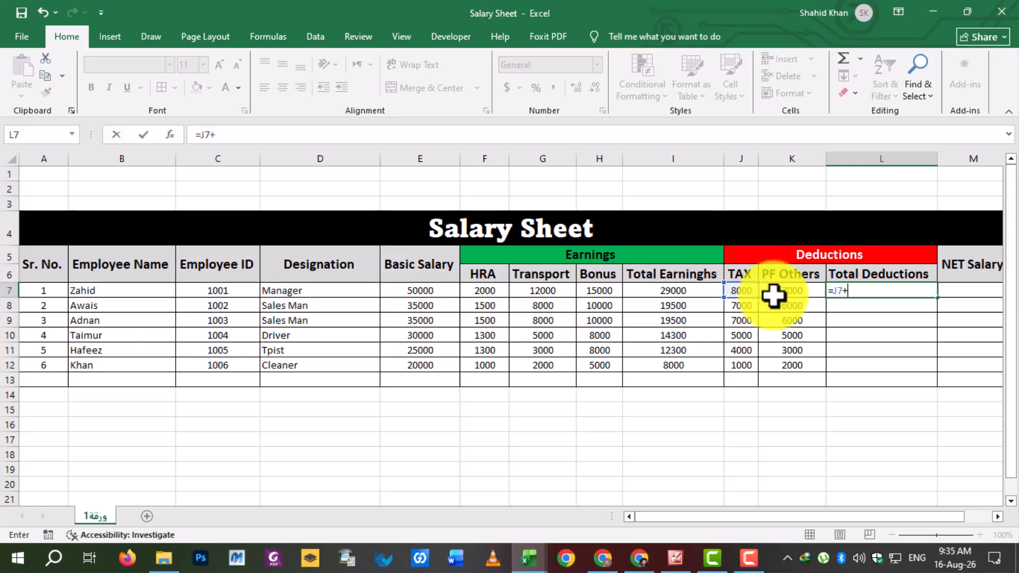
left_click(777, 296)
key("Return")
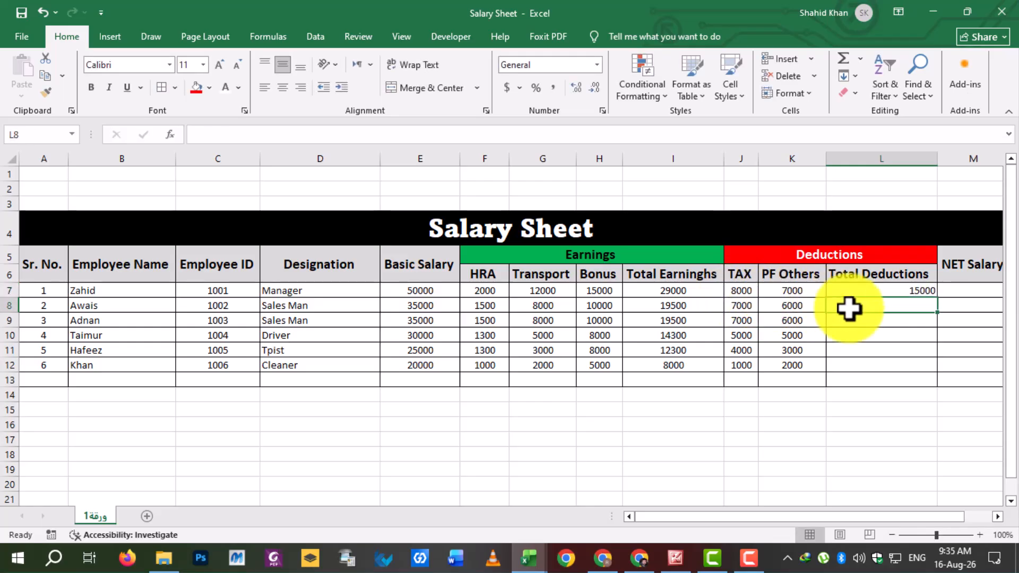
Step: Copy the total deductions formula from L7 down to L12 and center those cells horizontally
left_click(906, 292)
left_click_drag(935, 298, 930, 375)
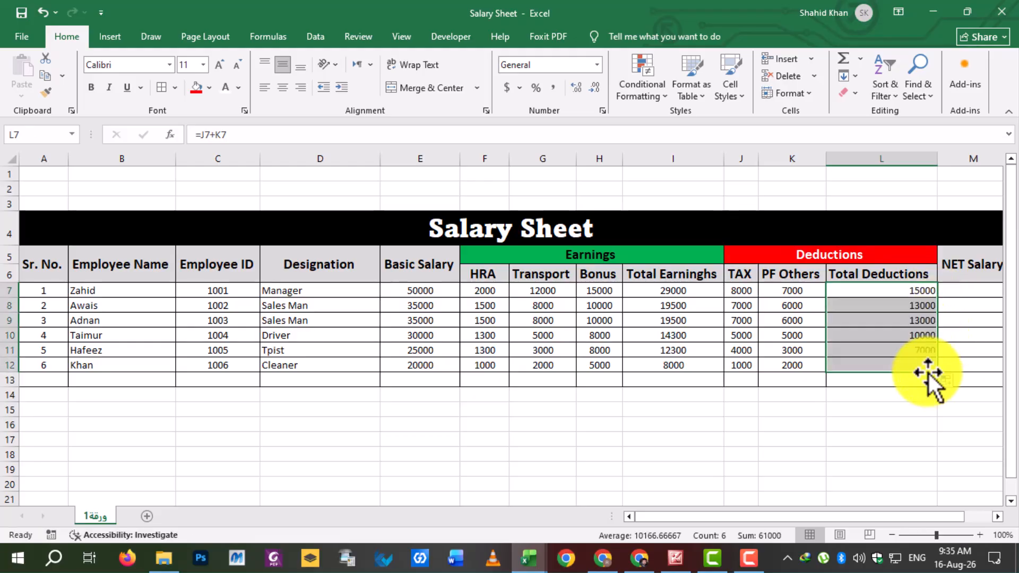
left_click(280, 88)
left_click(871, 336)
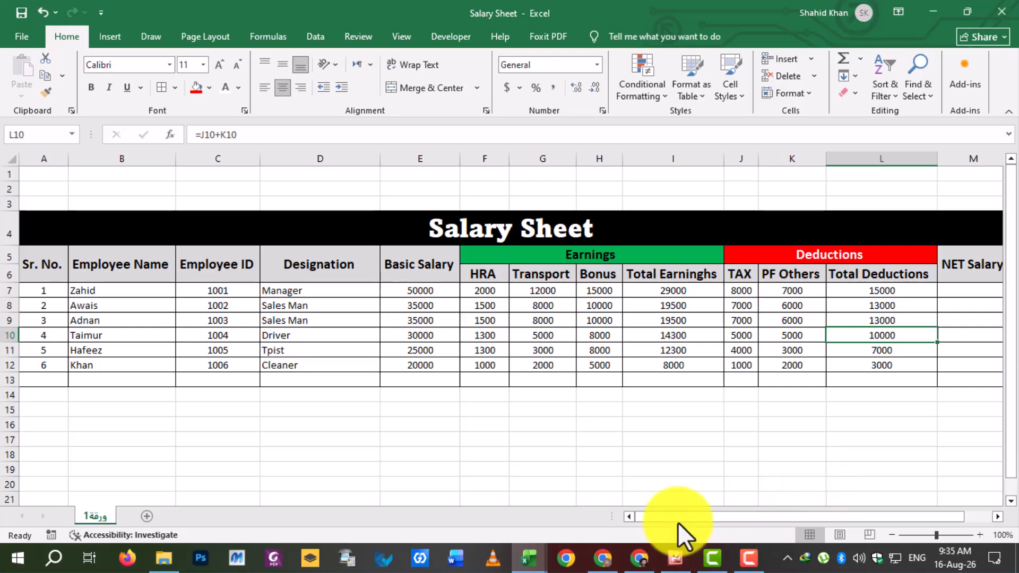
Step: Save the workbook and enter the net salary formula =E7+I7-L7 in cell M7
left_click_drag(685, 516, 767, 514)
left_click(916, 291)
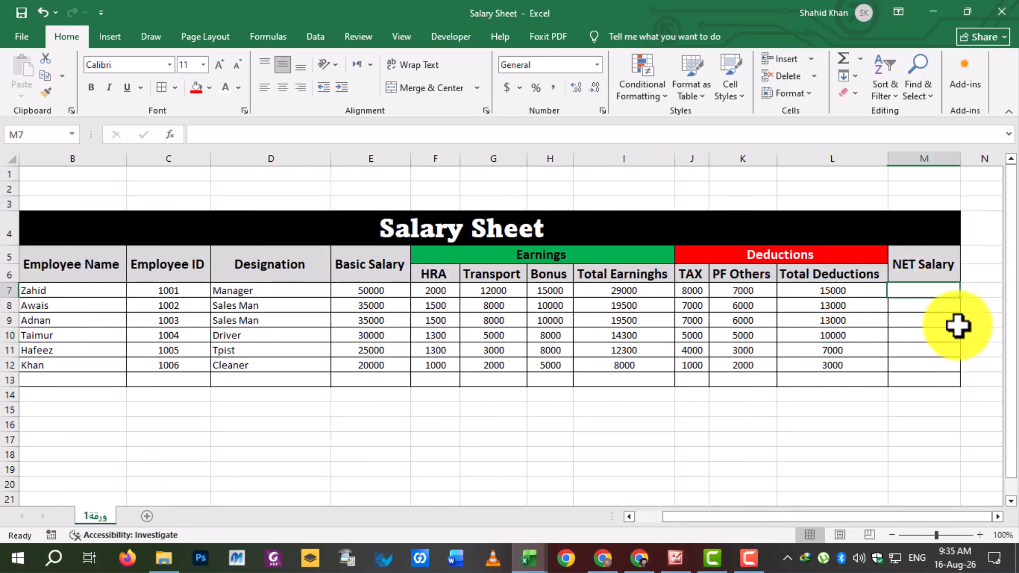
key("ctrl+s")
type("=")
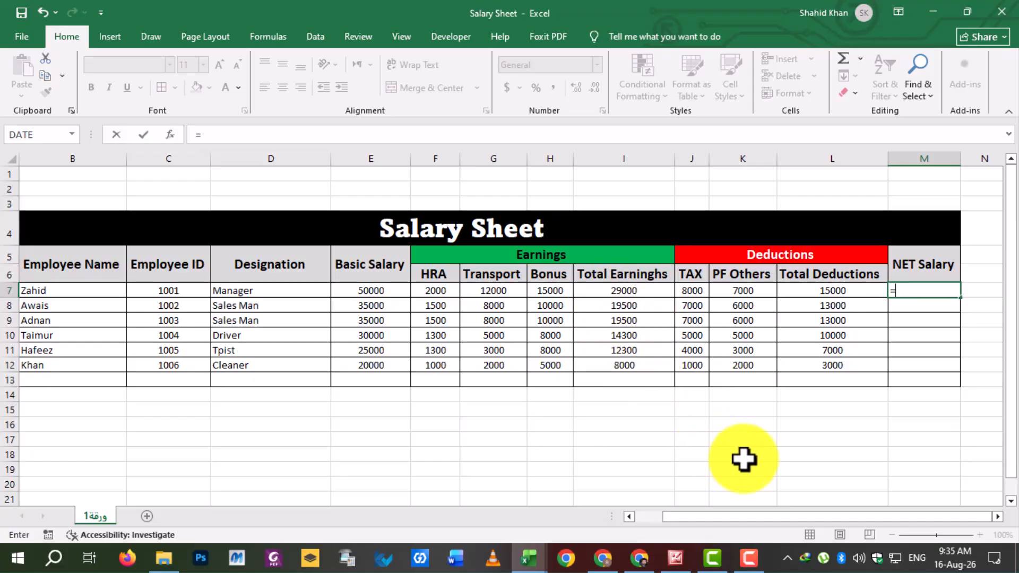
left_click(377, 291)
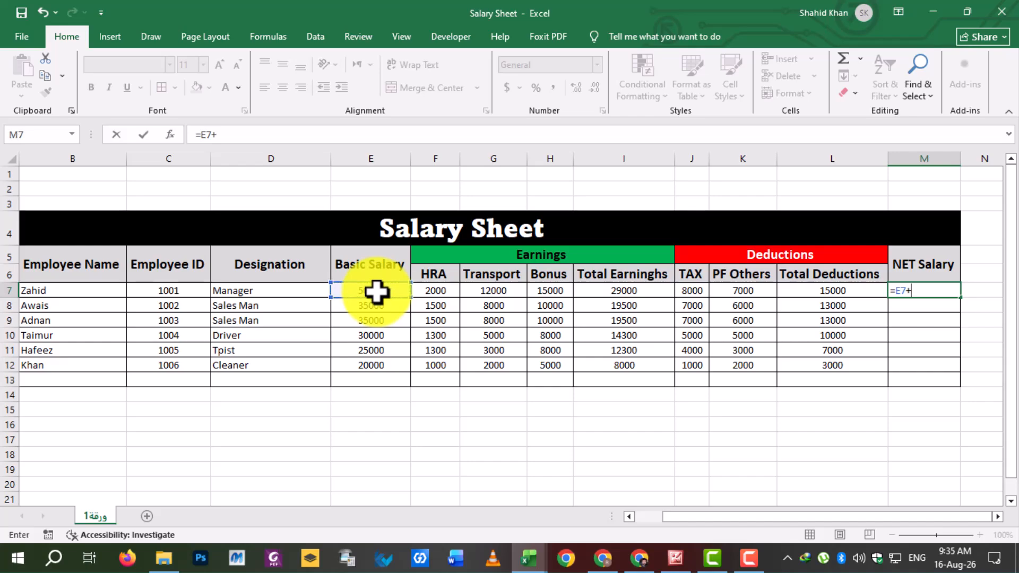
type("+")
left_click(595, 291)
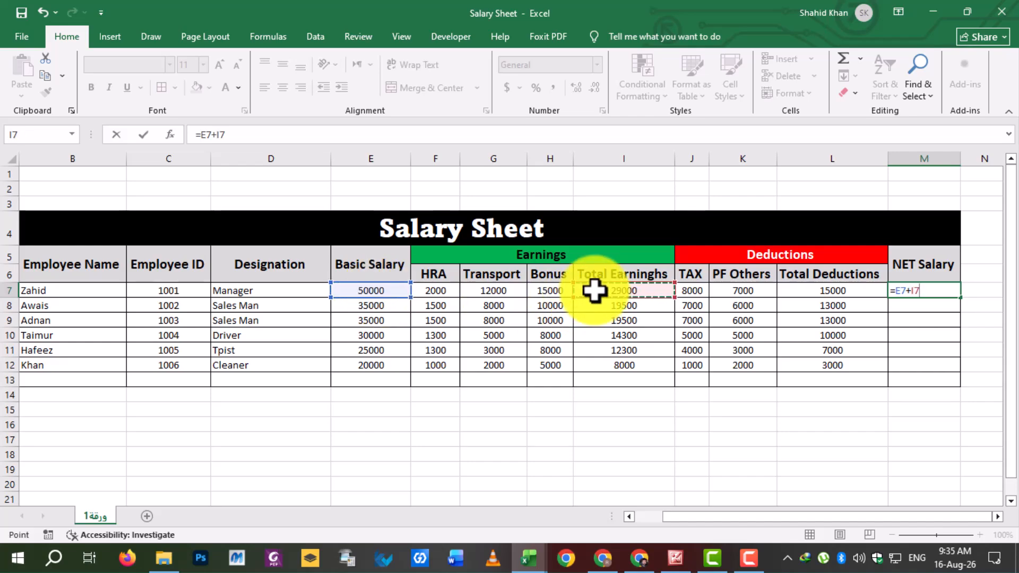
left_click(844, 290)
key("Return")
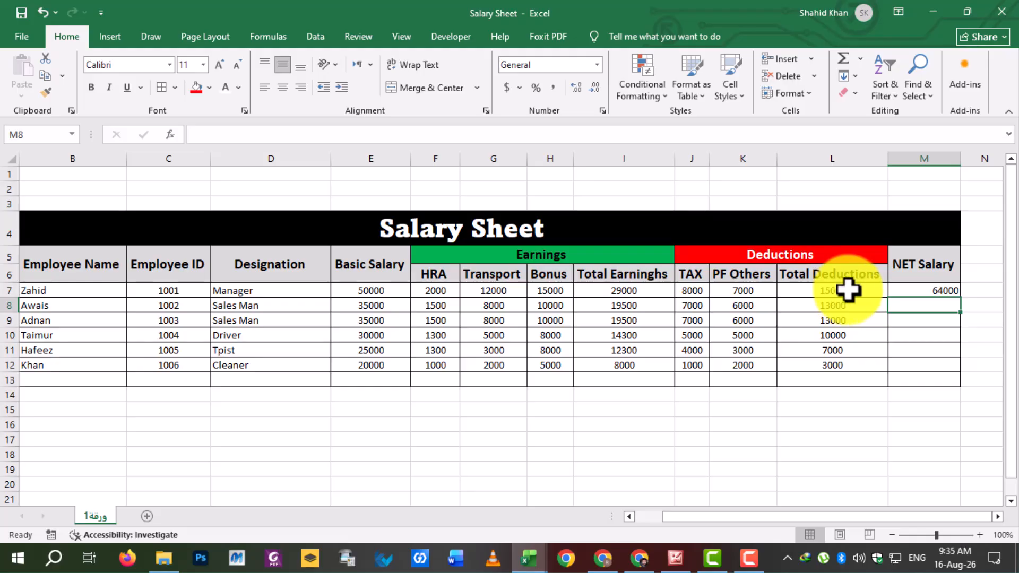
Step: Copy the net salary formula from M7 down to M12 and center those cells horizontally
left_click(922, 295)
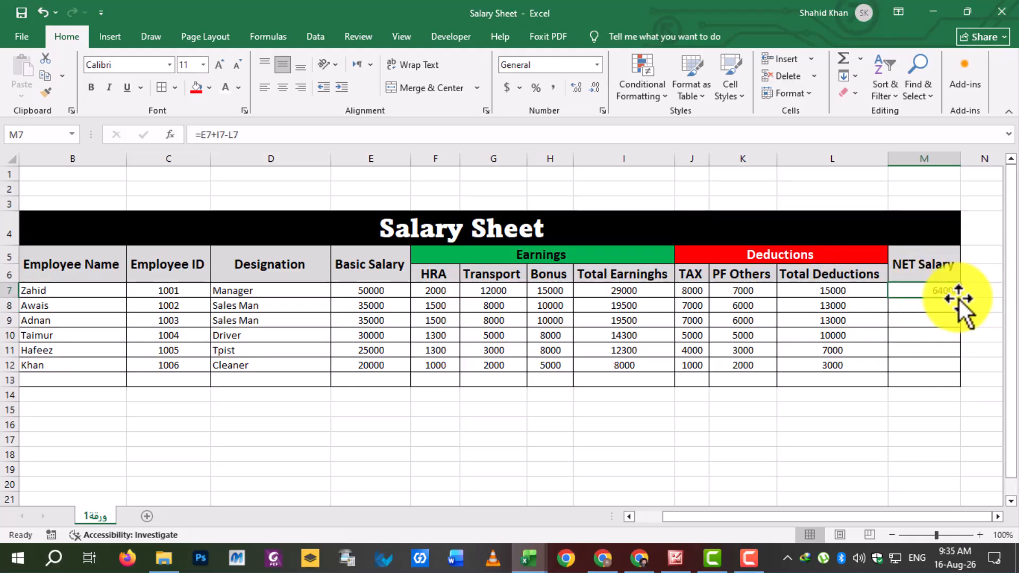
left_click_drag(961, 298, 951, 368)
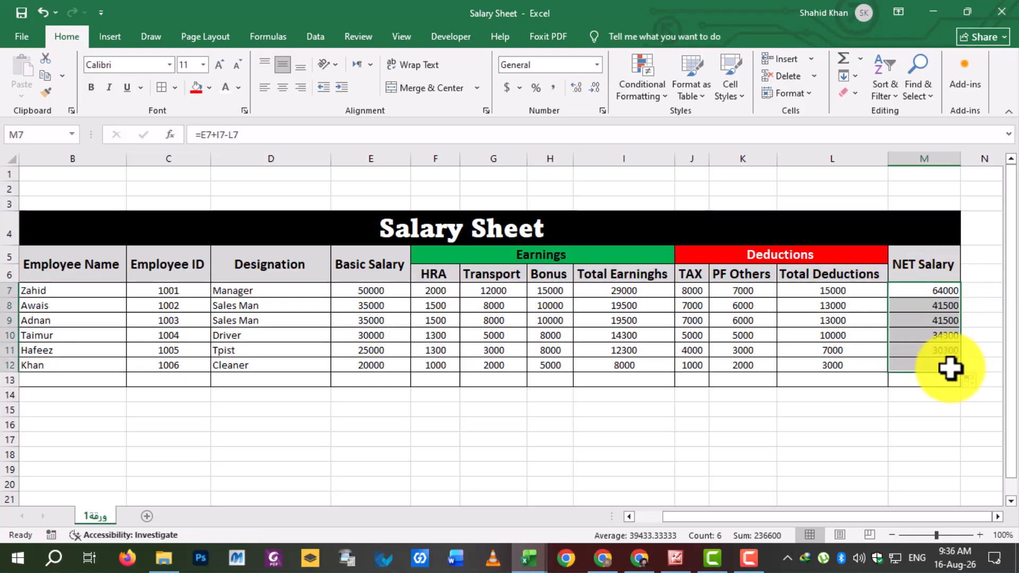
left_click(285, 86)
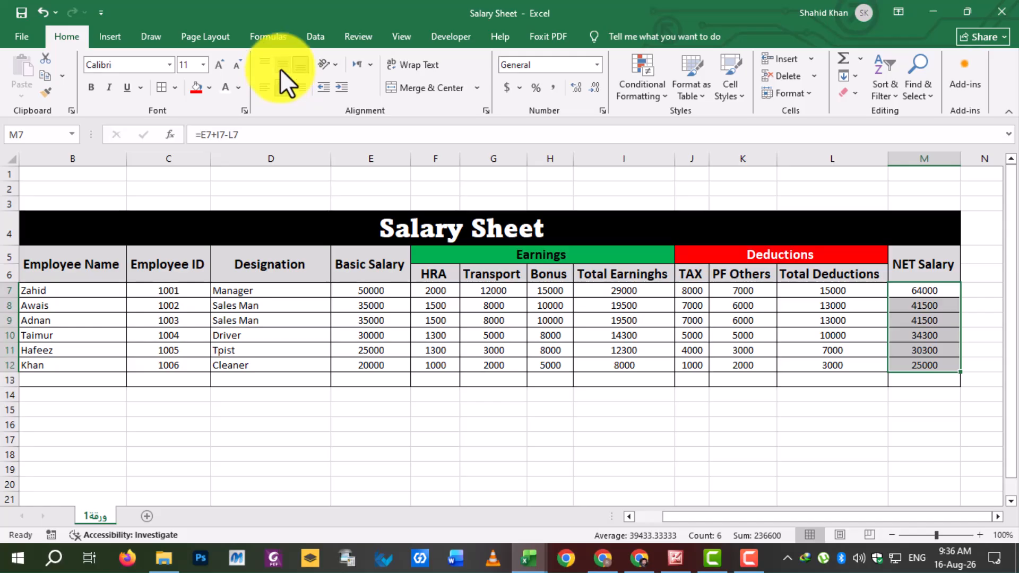
left_click(925, 335)
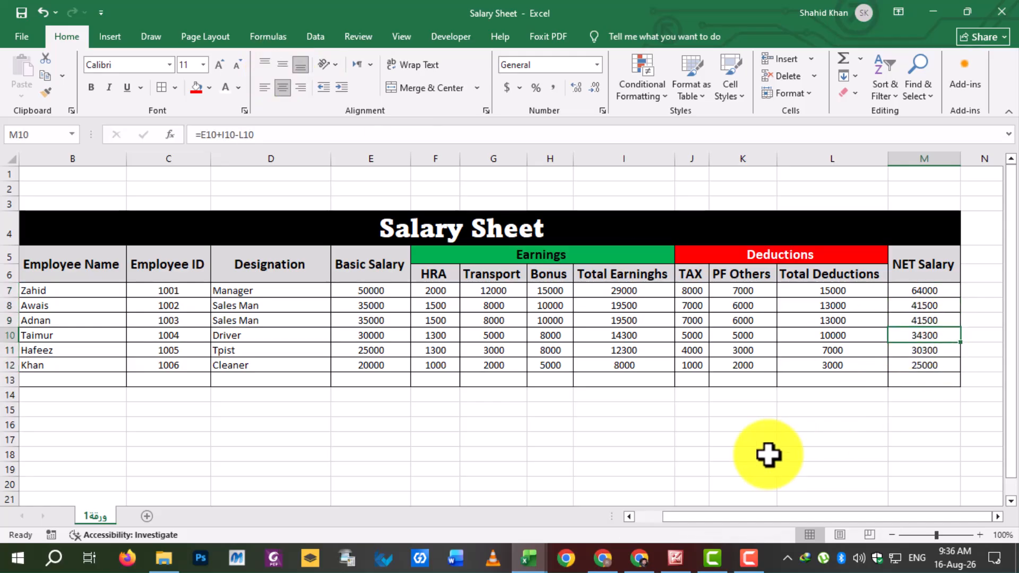
Step: Save the workbook and make the net salary values in M7:M12 bold at font size 12
key("ctrl+s")
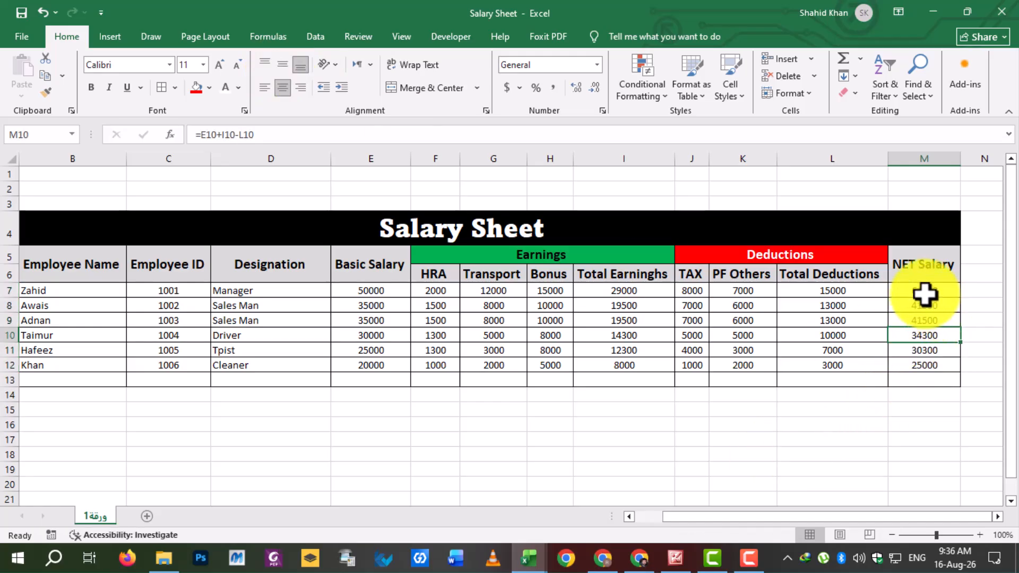
left_click_drag(925, 295, 928, 361)
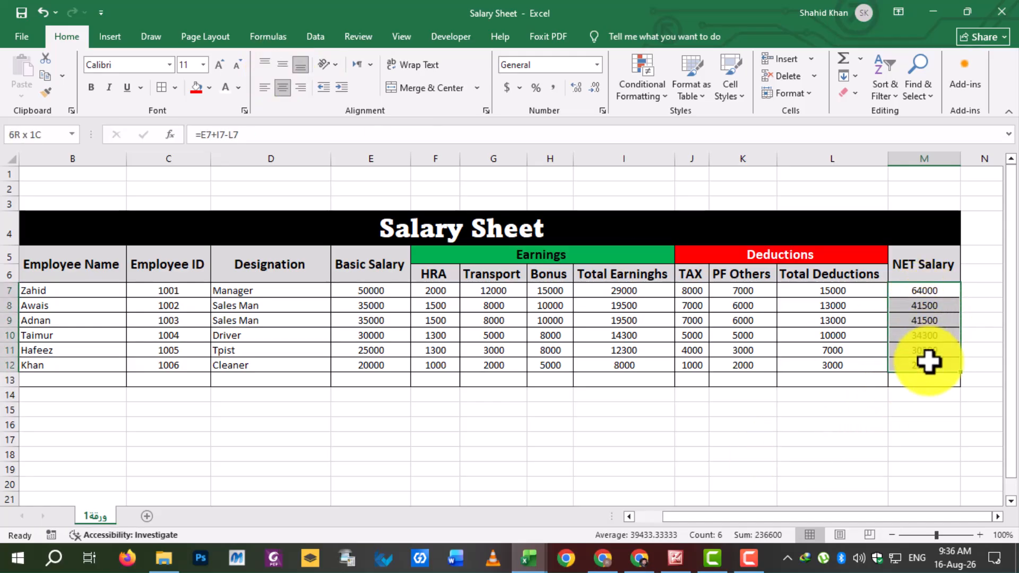
left_click(91, 85)
left_click(218, 64)
left_click(908, 341)
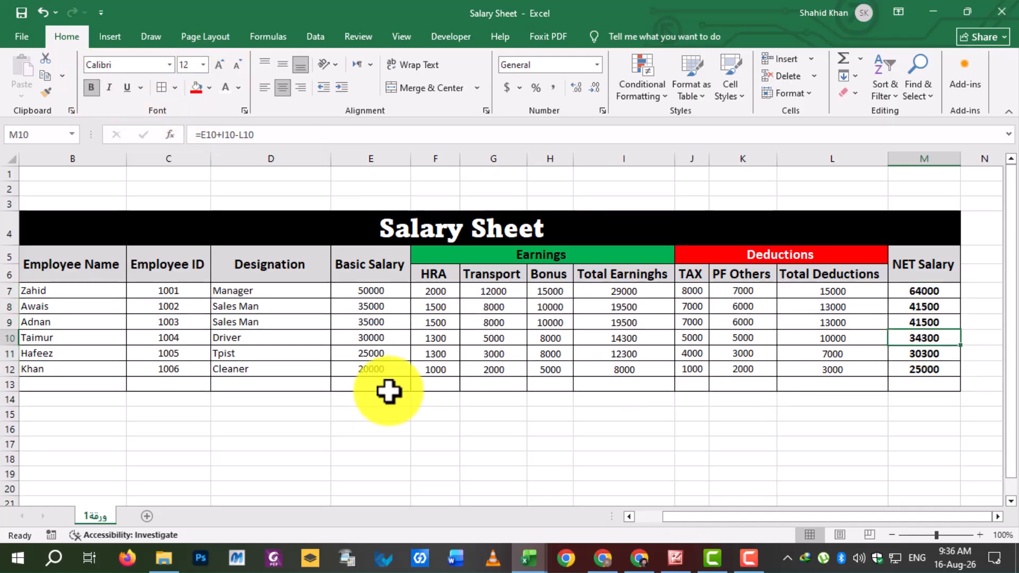
Step: Merge and center cells B13:D13 and enter the label Total in the merged cell
left_click(48, 386)
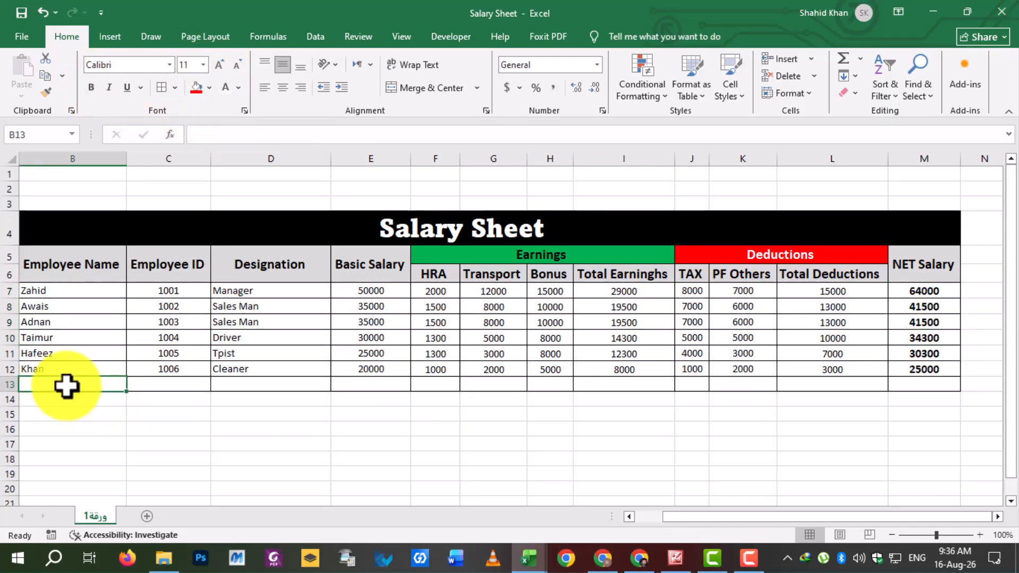
left_click_drag(66, 386, 303, 387)
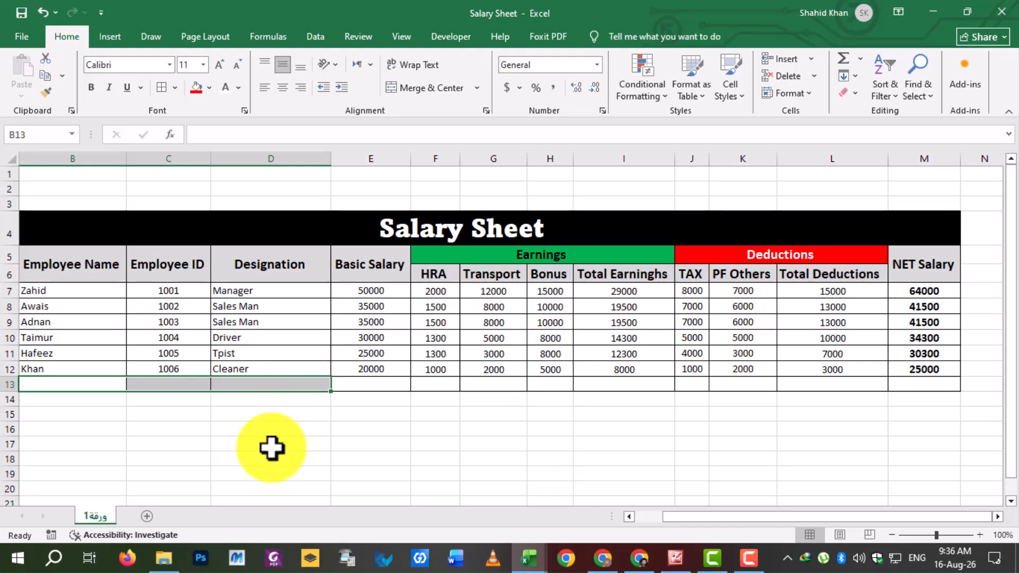
left_click(436, 88)
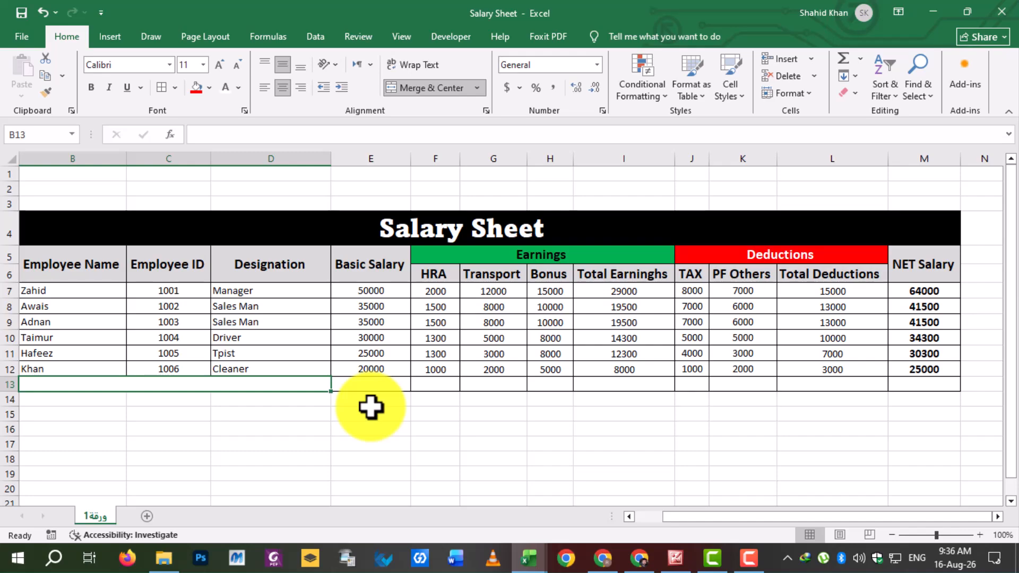
type("Total")
key("Return")
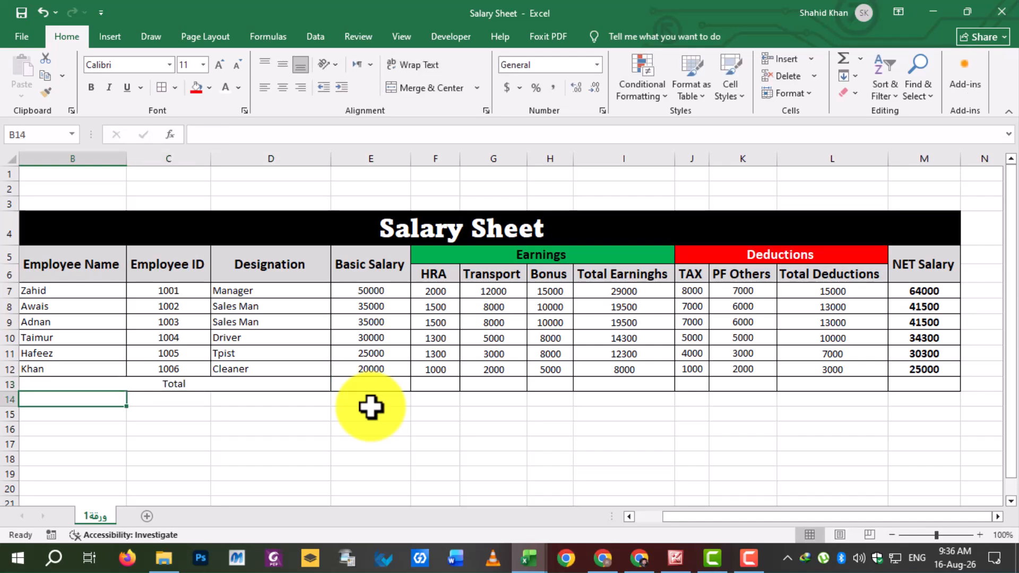
Step: Increase the height of row 13 and format the whole row bold at font size 12
left_click_drag(13, 393, 11, 406)
left_click(6, 390)
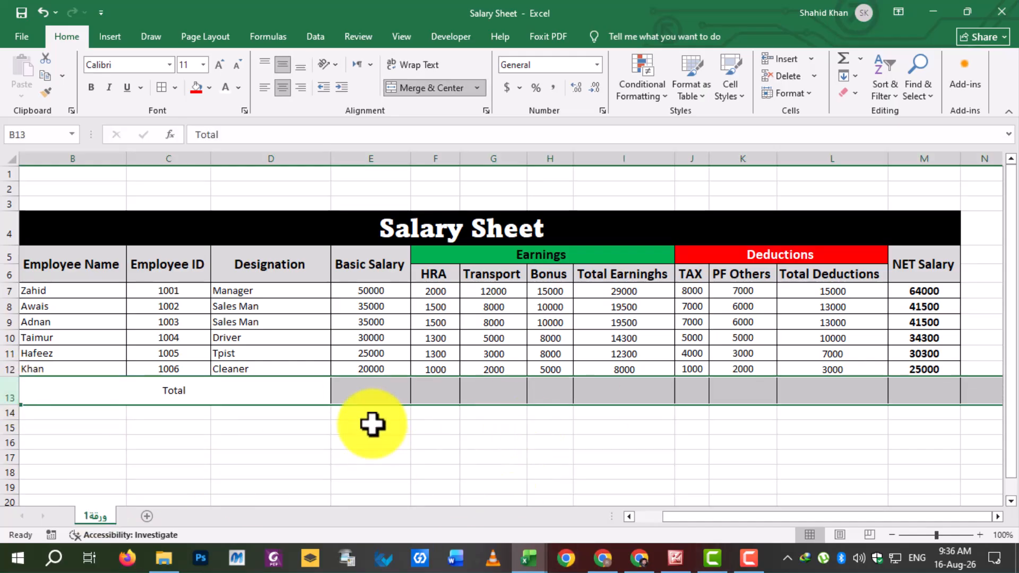
left_click(218, 64)
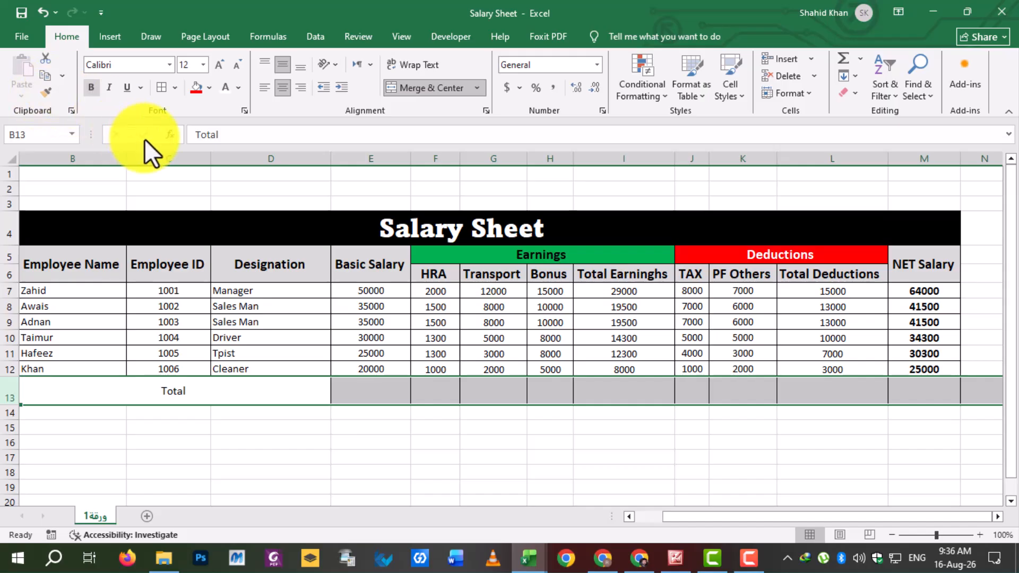
left_click(91, 87)
left_click(374, 412)
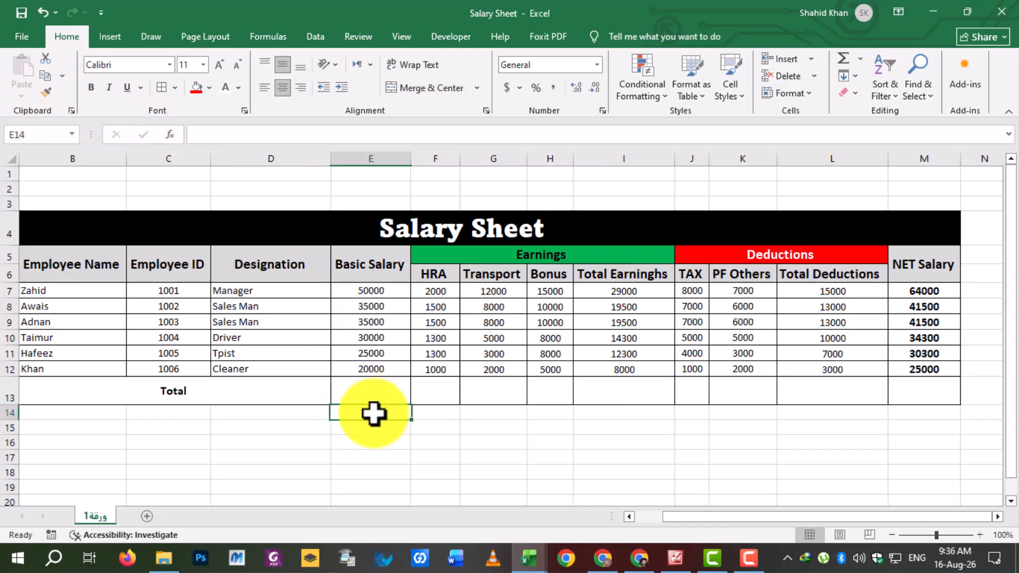
Step: Total the basic salaries E7:E12 in E13 with AutoSum and copy the formula across to M13
left_click(388, 391)
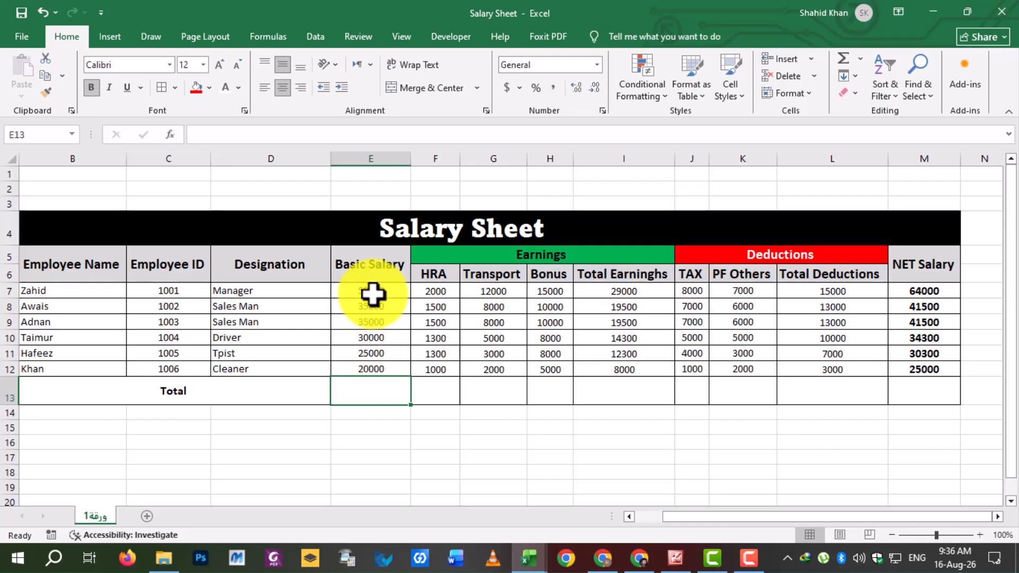
left_click_drag(373, 293, 352, 391)
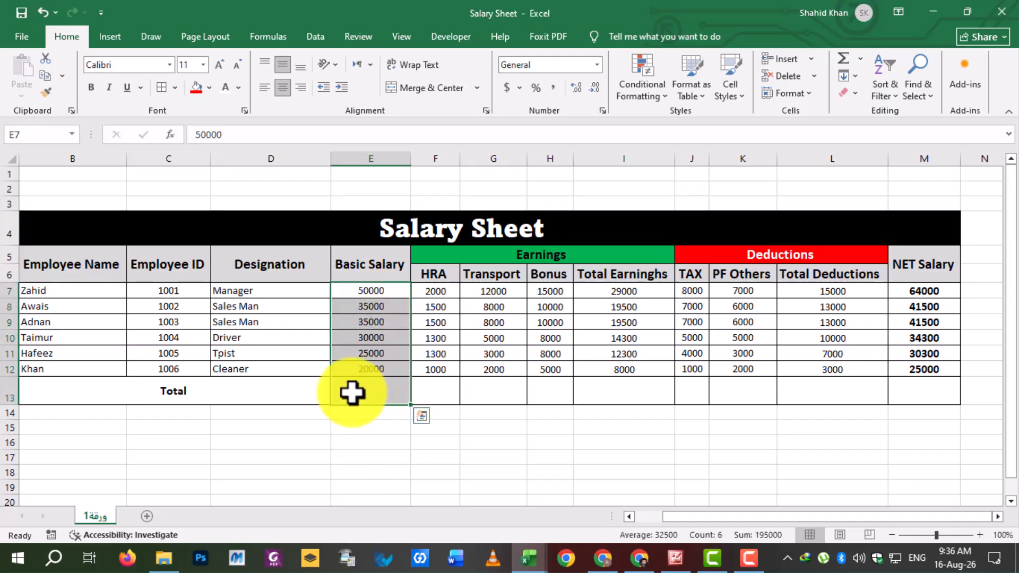
left_click(845, 59)
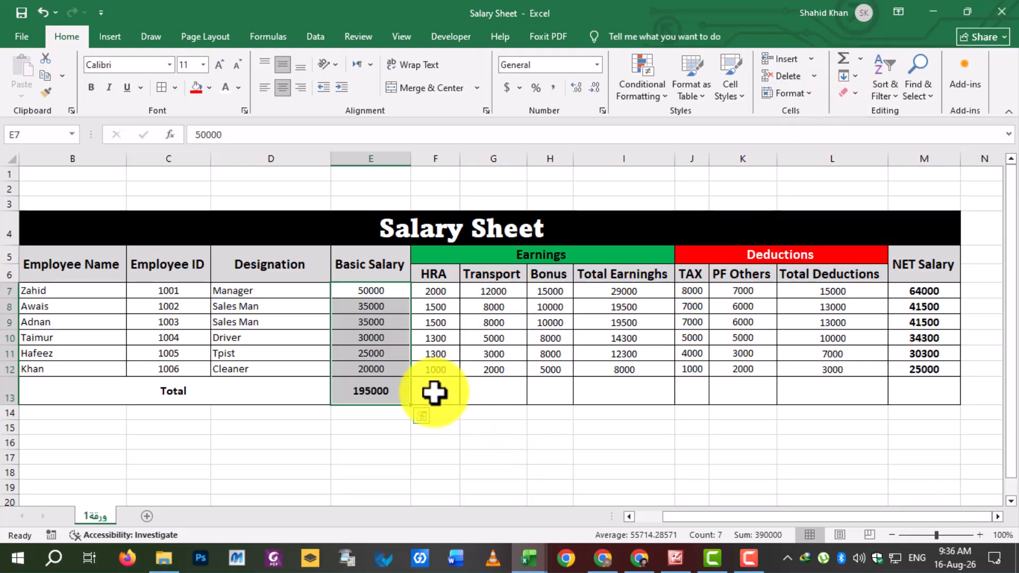
left_click(393, 391)
left_click_drag(411, 405, 934, 393)
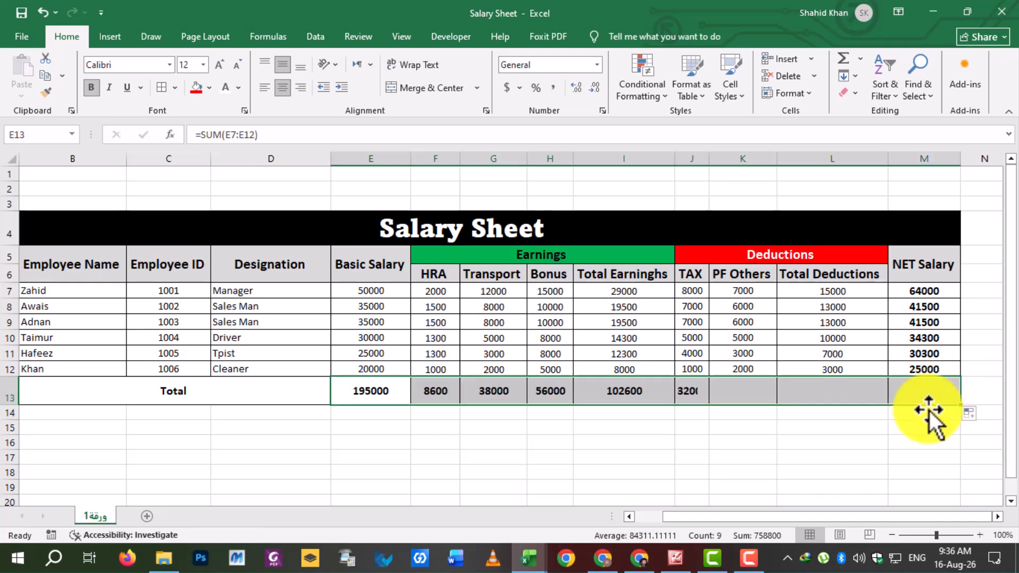
left_click(641, 442)
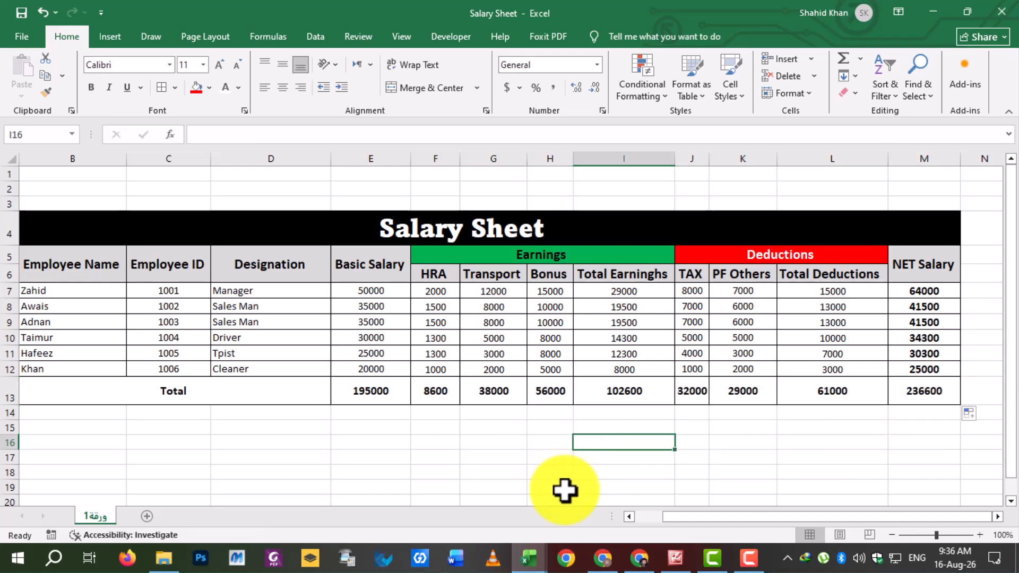
Step: Review the totals in row 13 against the earnings, deductions and net salary columns above them
left_click(498, 393)
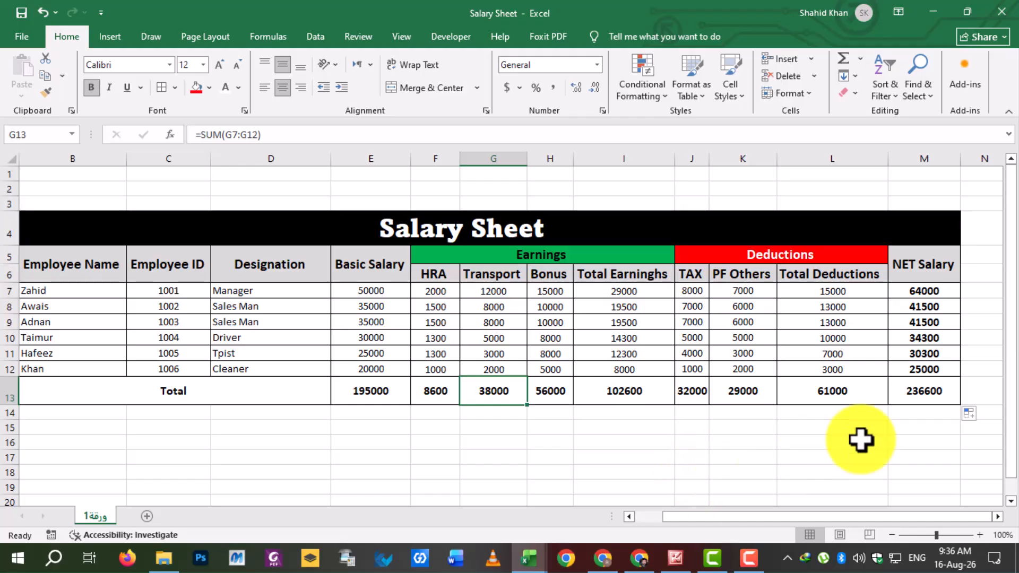
left_click(741, 389)
left_click(940, 374)
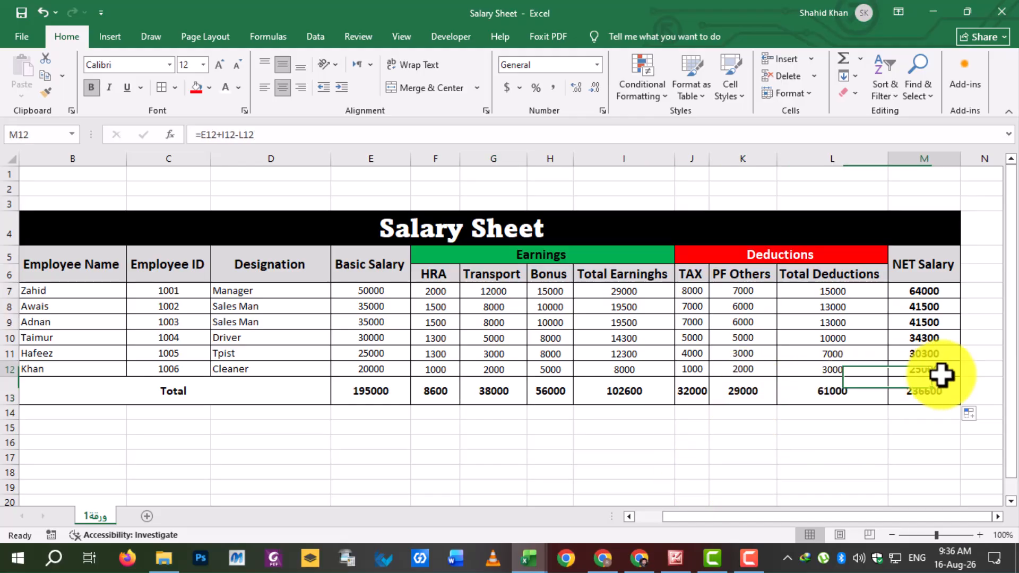
left_click(932, 273)
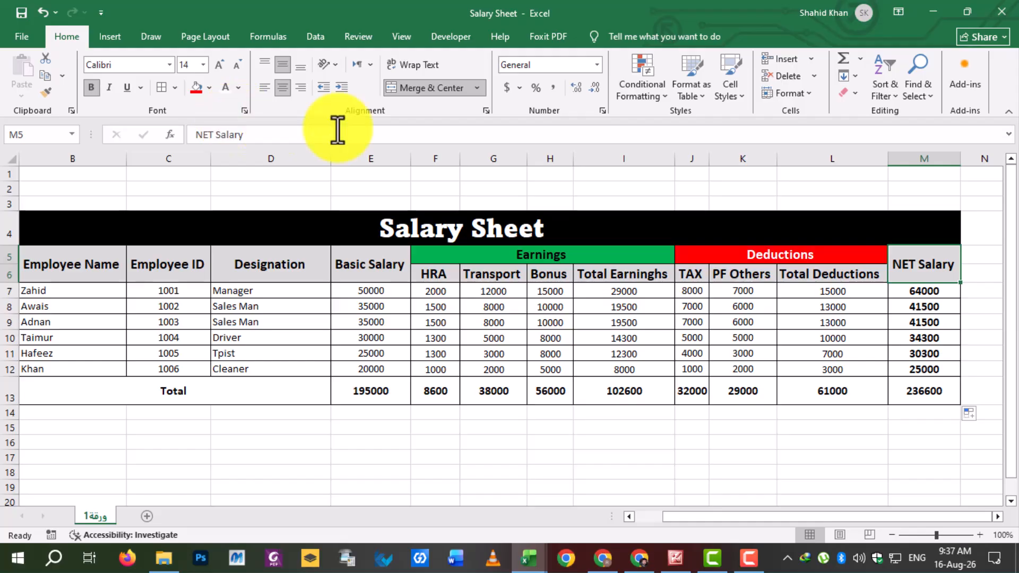
left_click(366, 397)
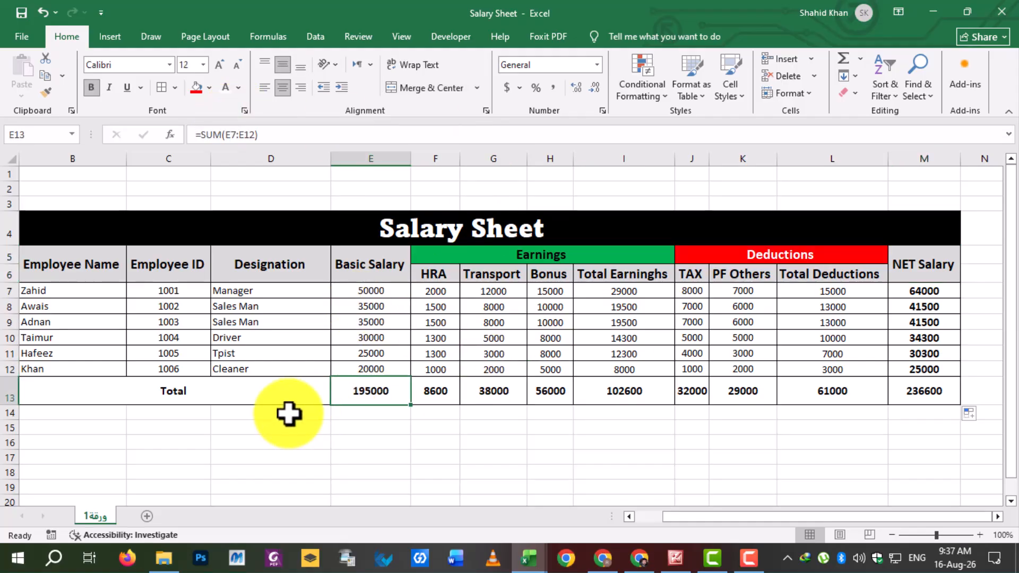
left_click(297, 374)
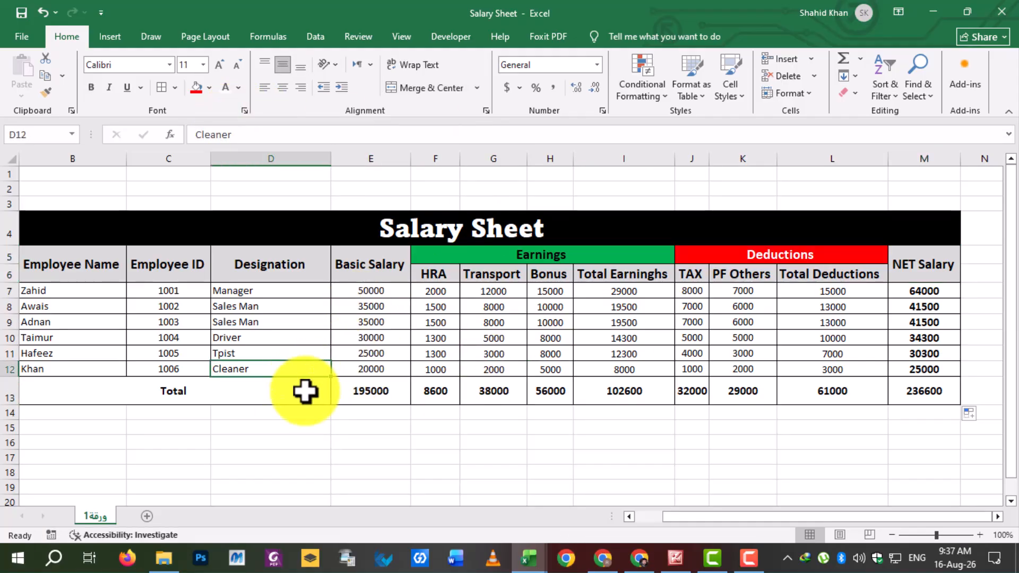
left_click(151, 444)
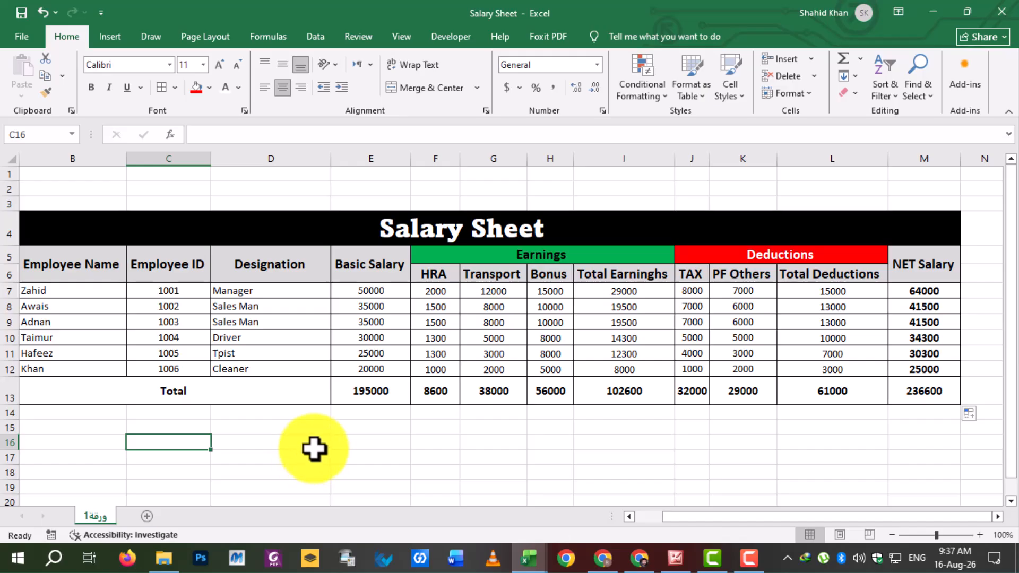
left_click_drag(438, 289, 436, 371)
left_click_drag(486, 290, 489, 371)
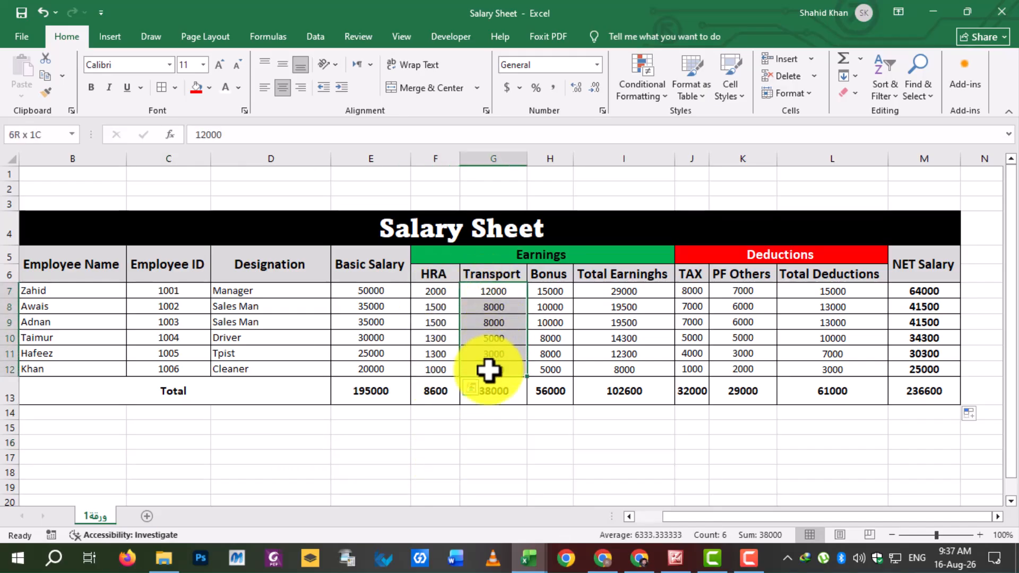
left_click_drag(553, 293, 547, 371)
left_click(643, 345)
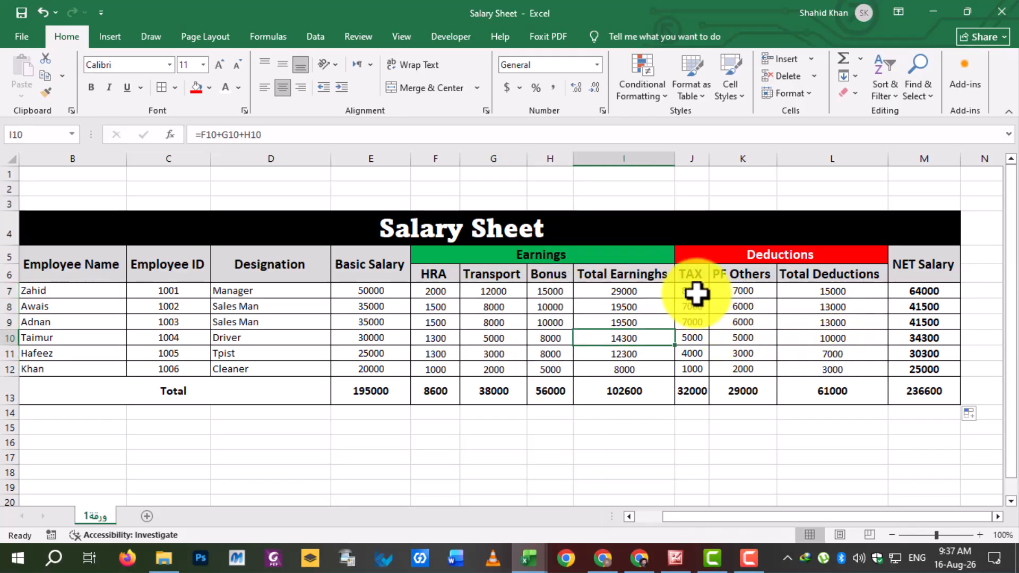
left_click_drag(692, 290, 687, 367)
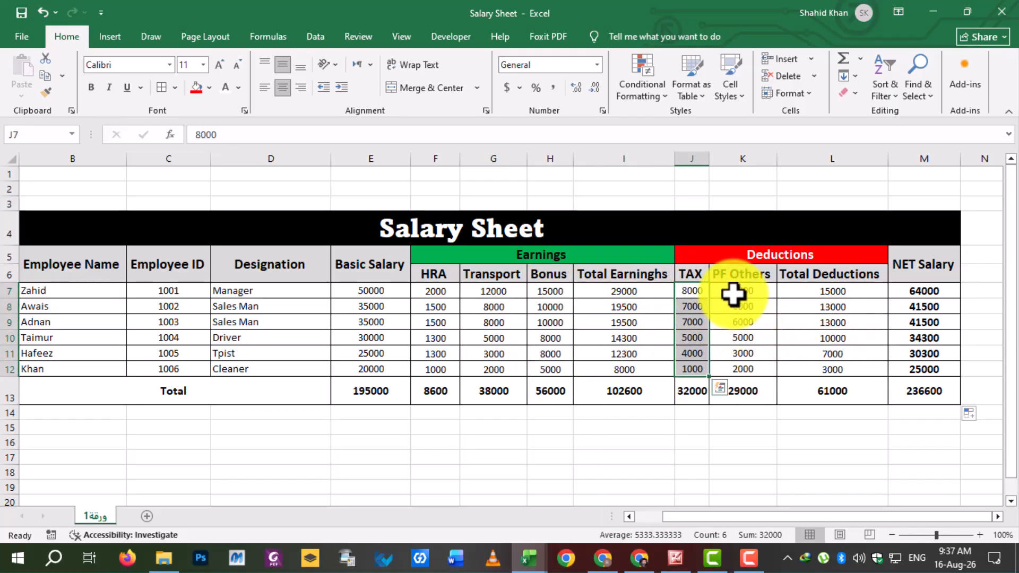
left_click_drag(735, 292, 741, 370)
left_click_drag(855, 292, 836, 370)
left_click(947, 392)
Step: Format the net salary cells M7:M13 with thousands separators and no decimals, at font size 14
left_click_drag(922, 292, 917, 396)
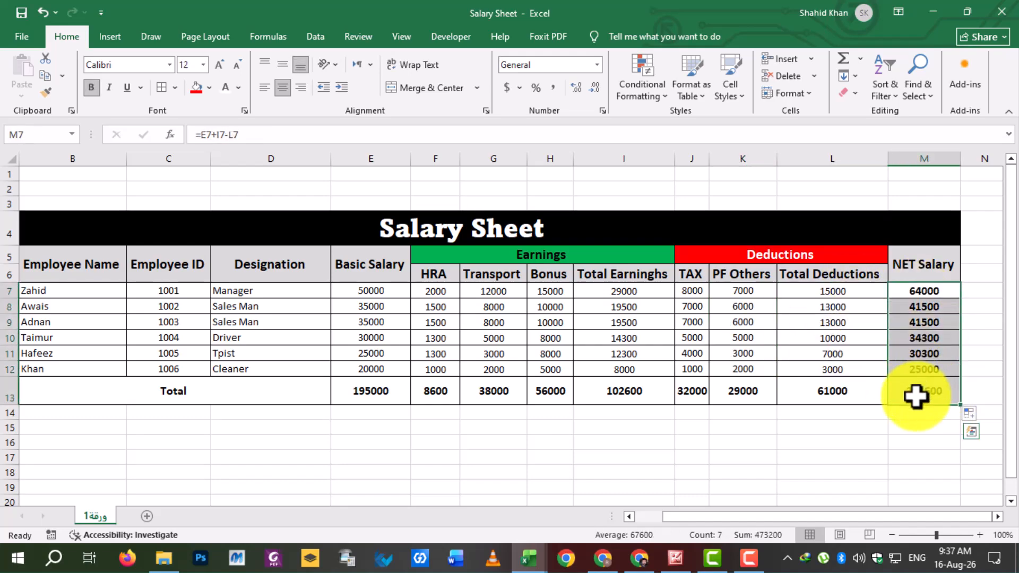
left_click(555, 88)
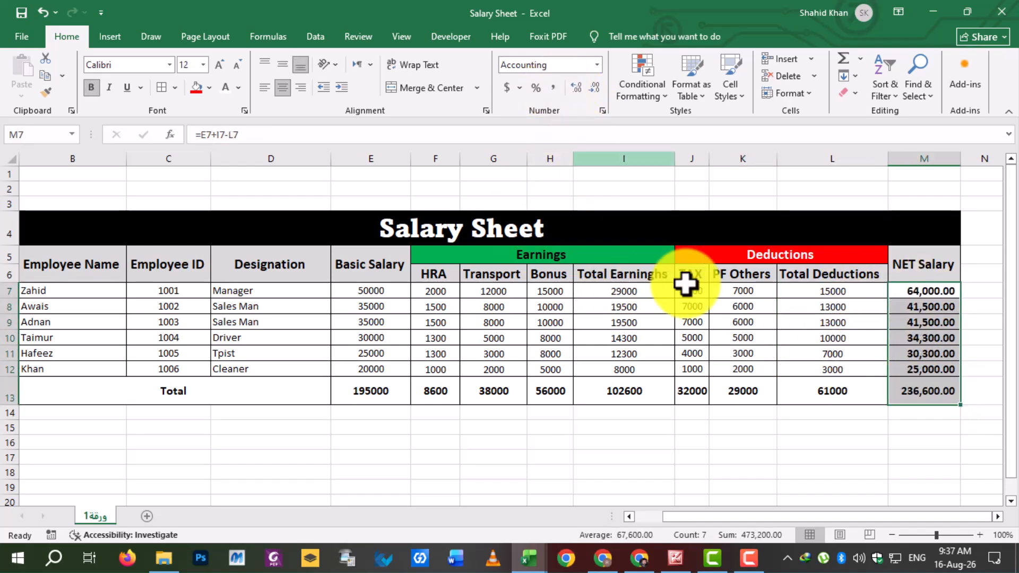
left_click(579, 92)
left_click(595, 92)
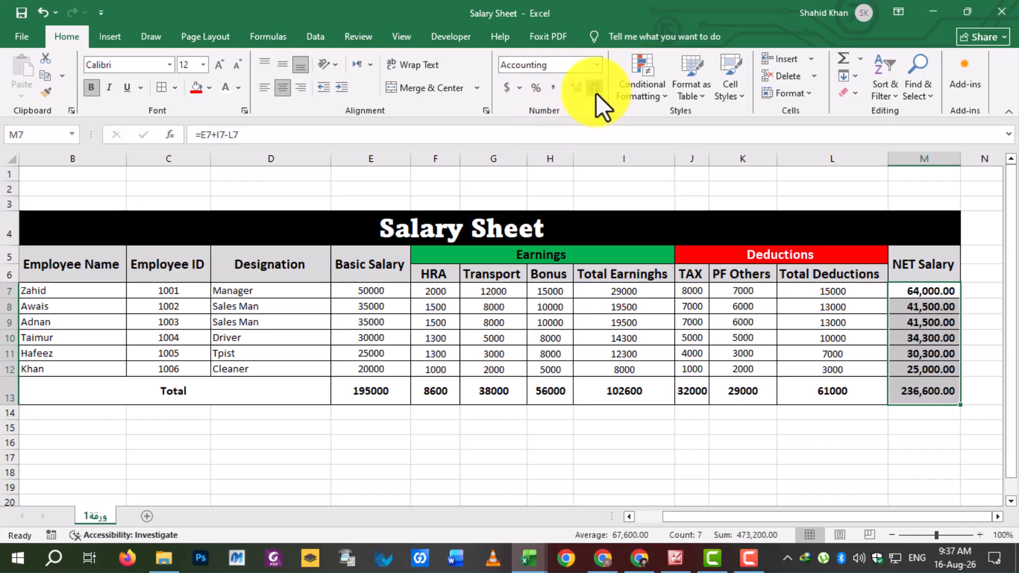
left_click(596, 93)
left_click(594, 91)
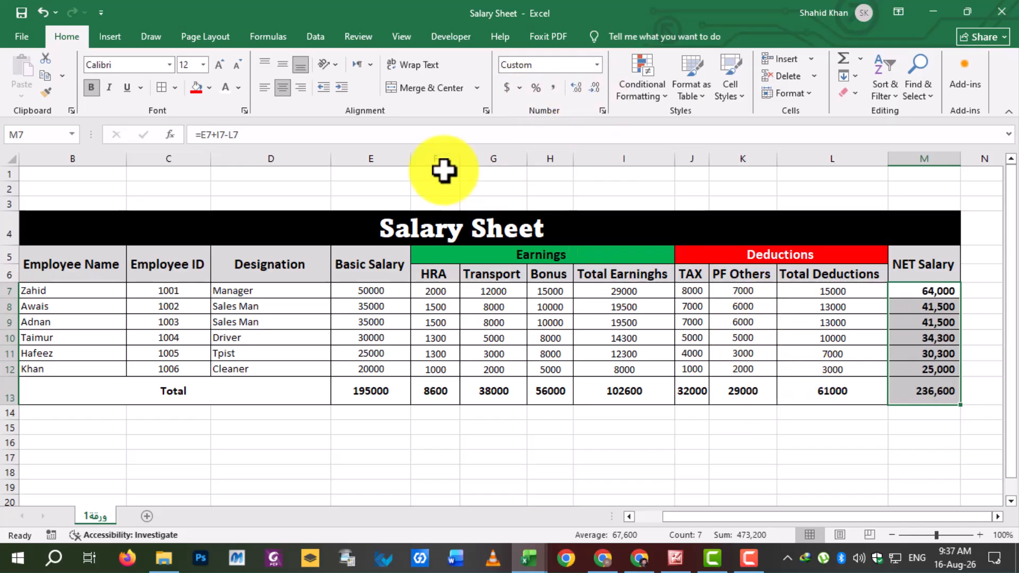
left_click(220, 65)
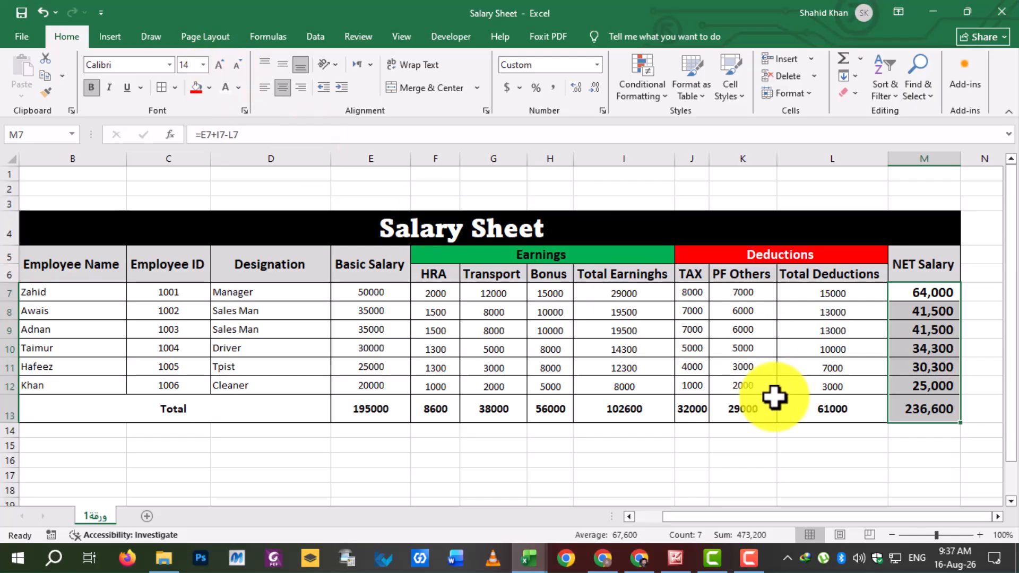
Step: Format the column totals in E13:L13 with thousands separators and no decimal places
left_click(480, 398)
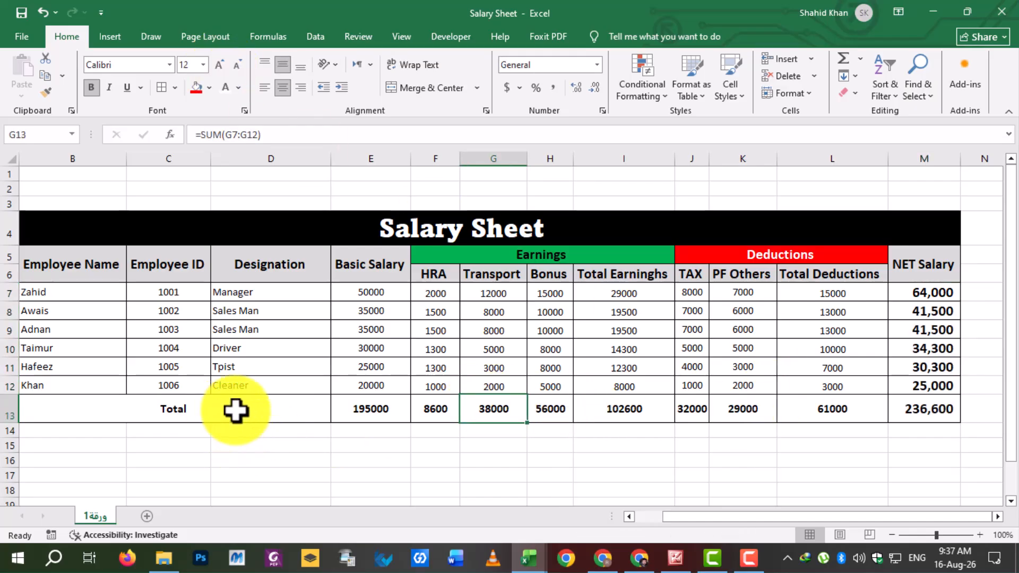
left_click_drag(367, 409, 801, 412)
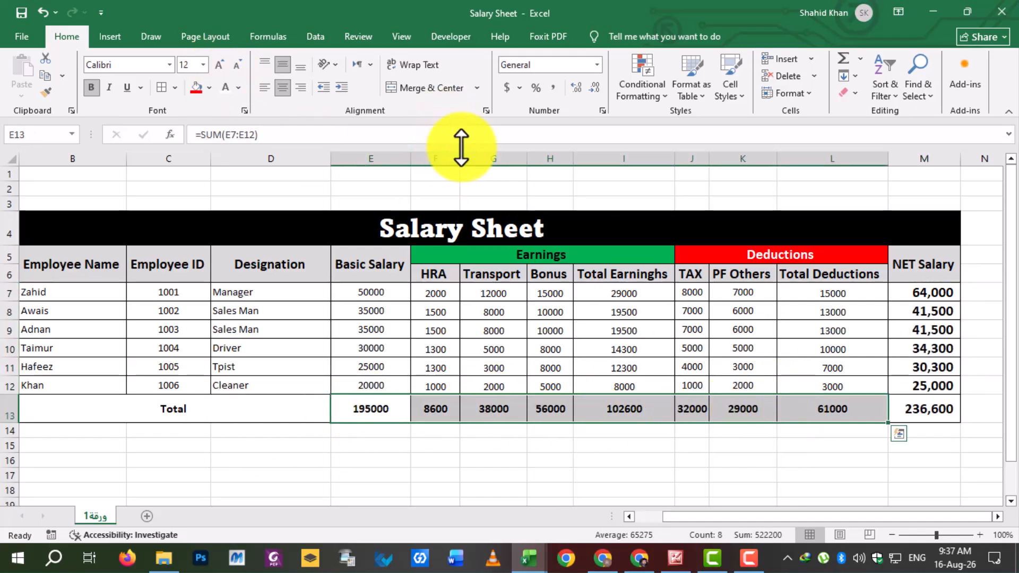
left_click(550, 88)
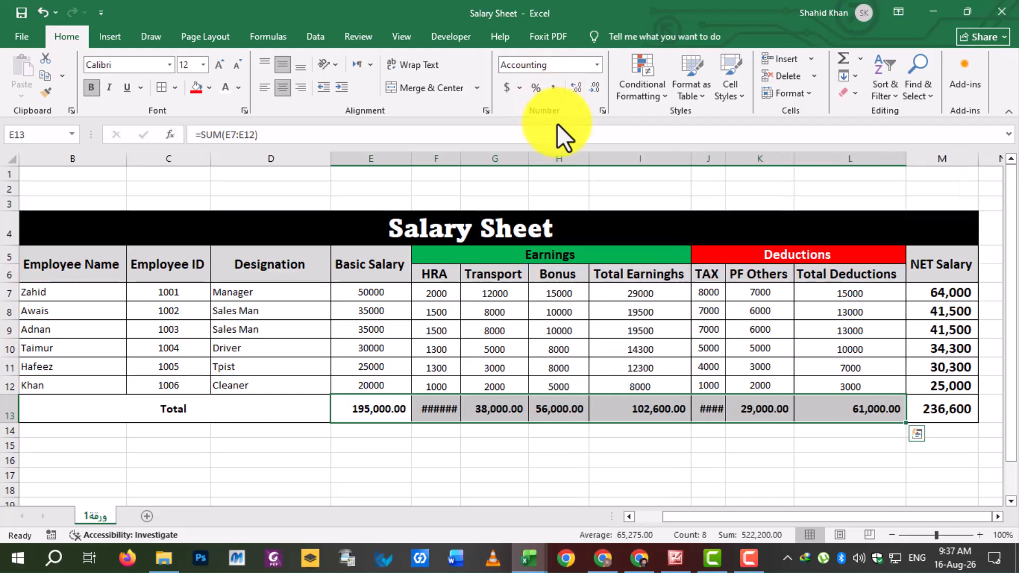
left_click(572, 87)
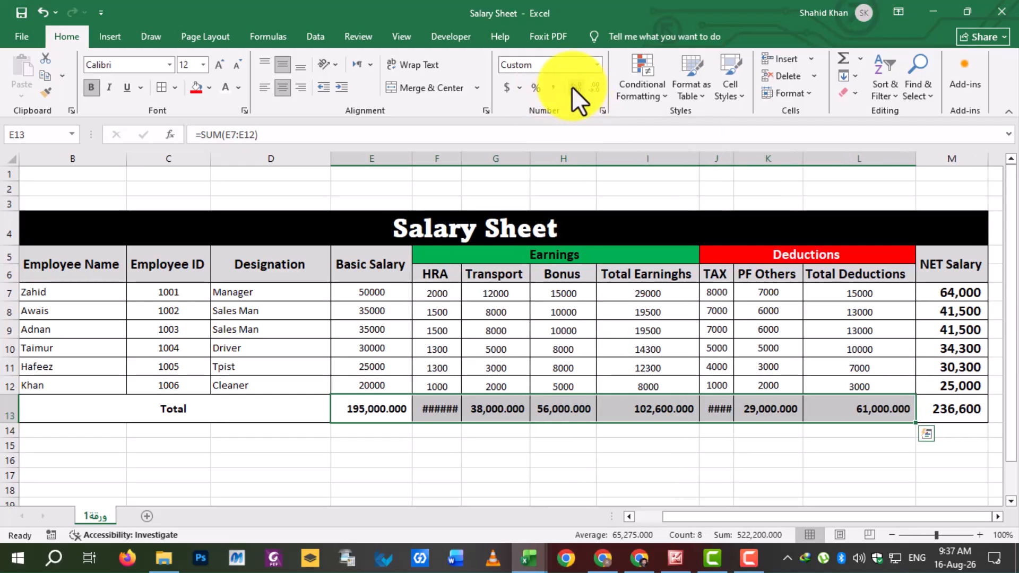
left_click(591, 88)
left_click(591, 88)
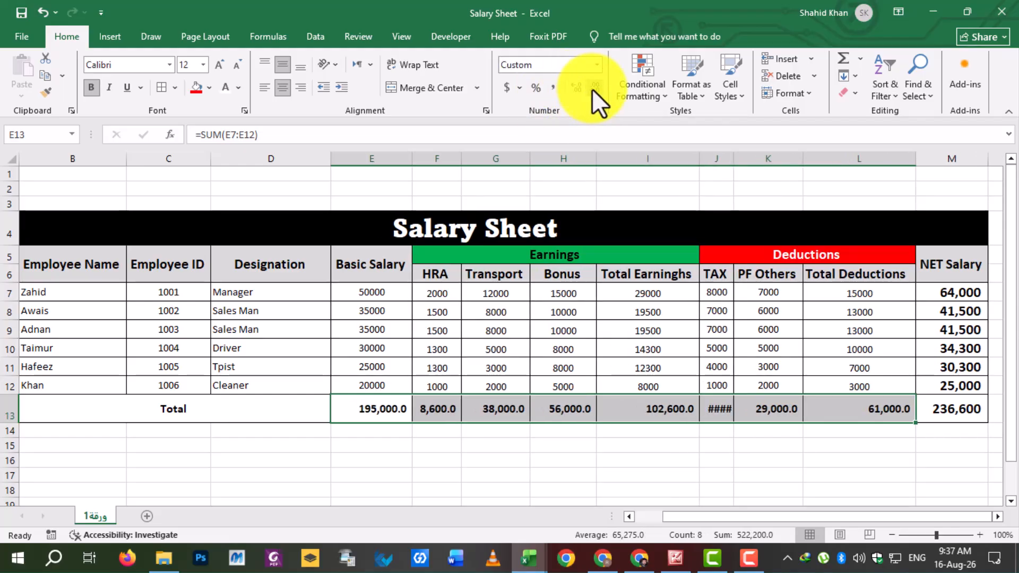
left_click(591, 88)
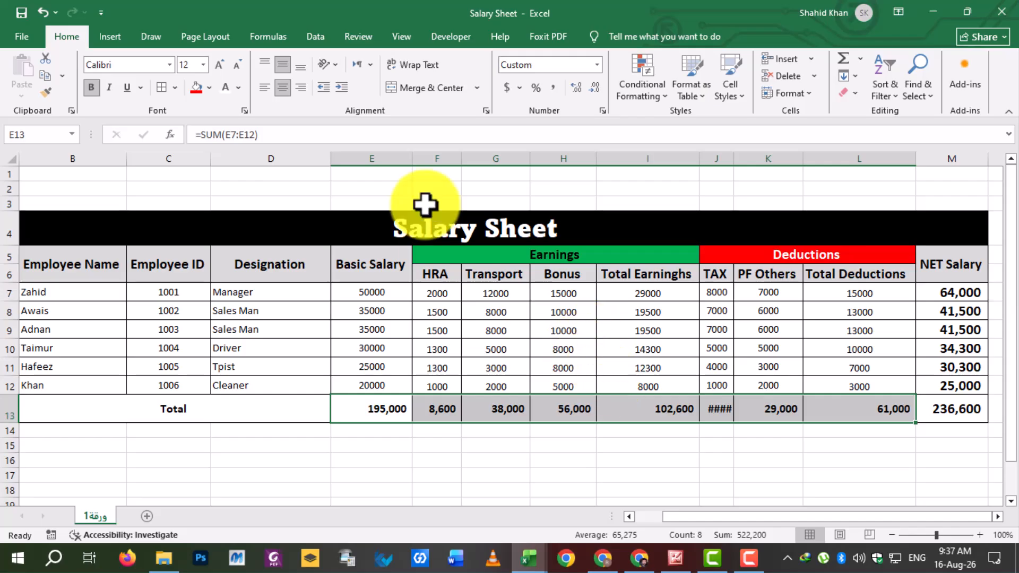
Step: Save the salary sheet workbook with the formatted totals in row 13
left_click(448, 432)
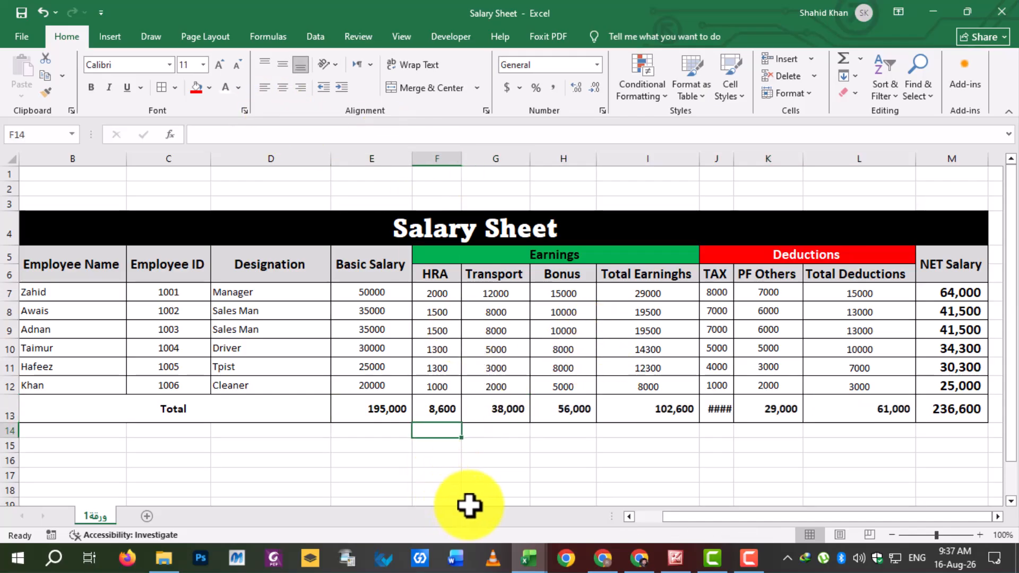
left_click(836, 406)
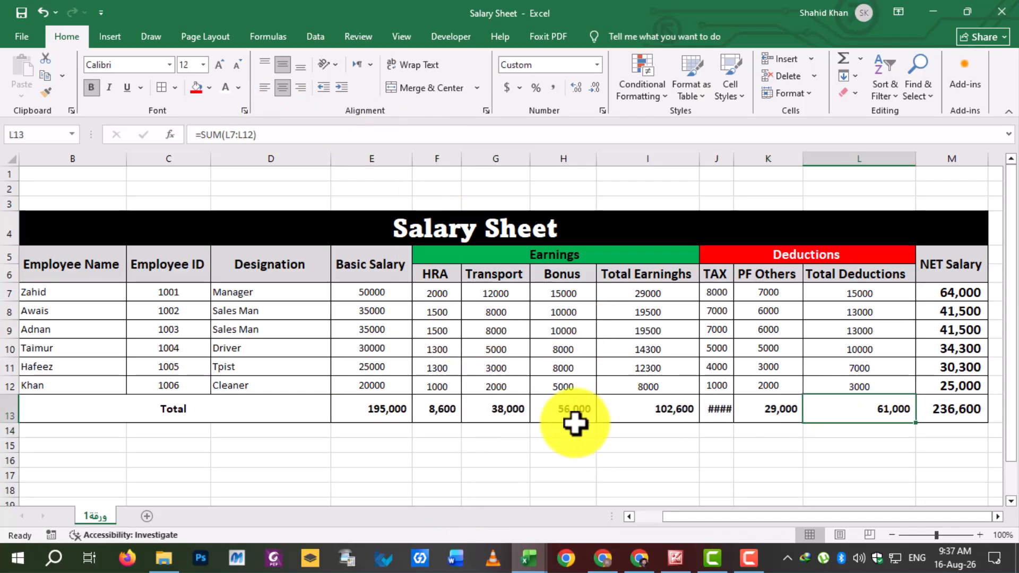
scroll(574, 419, "down", 1, "ctrl")
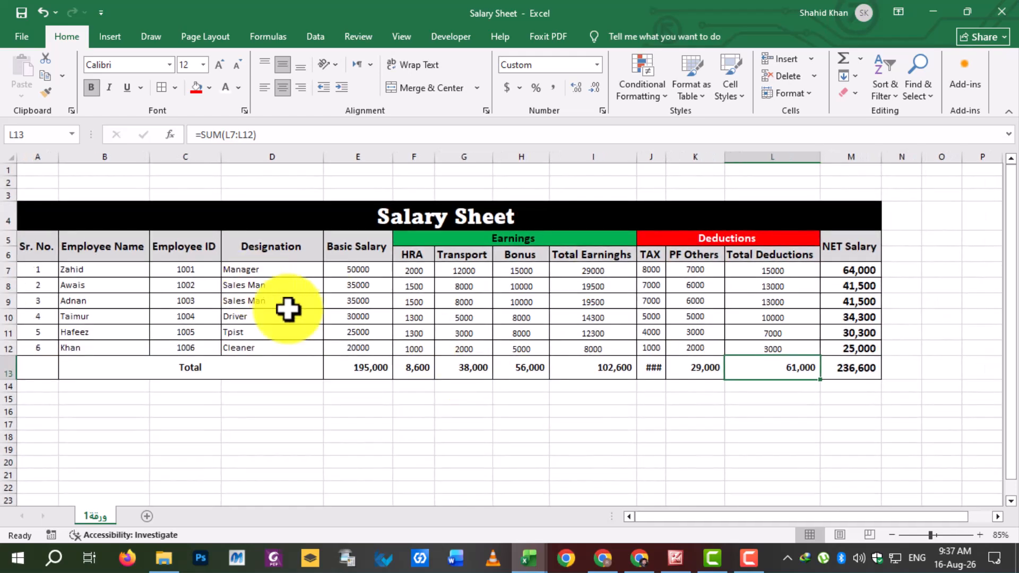
left_click(405, 413)
key("ctrl+s")
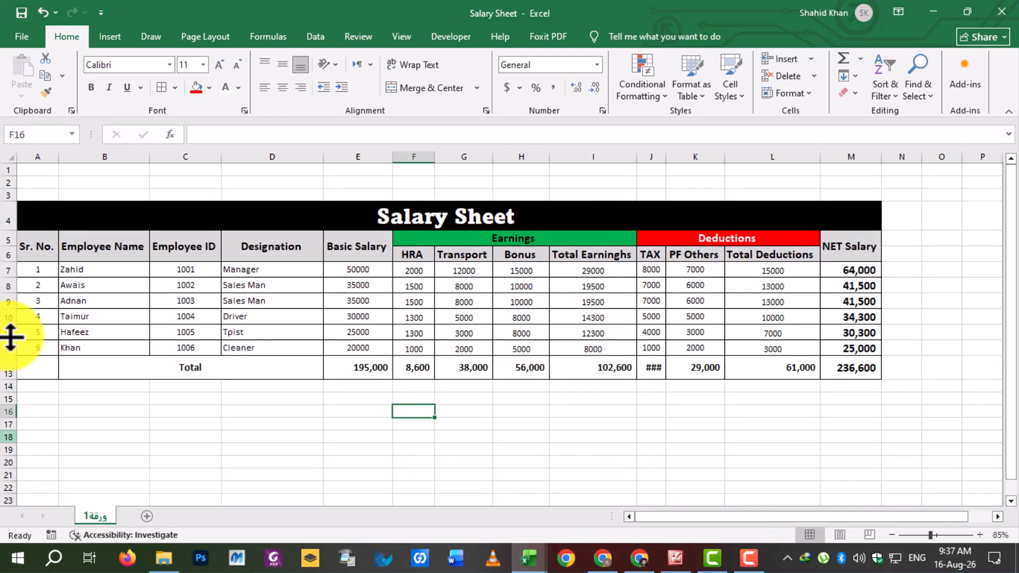
Step: Widen the TAX column to fit its total in row 13
left_click(198, 302)
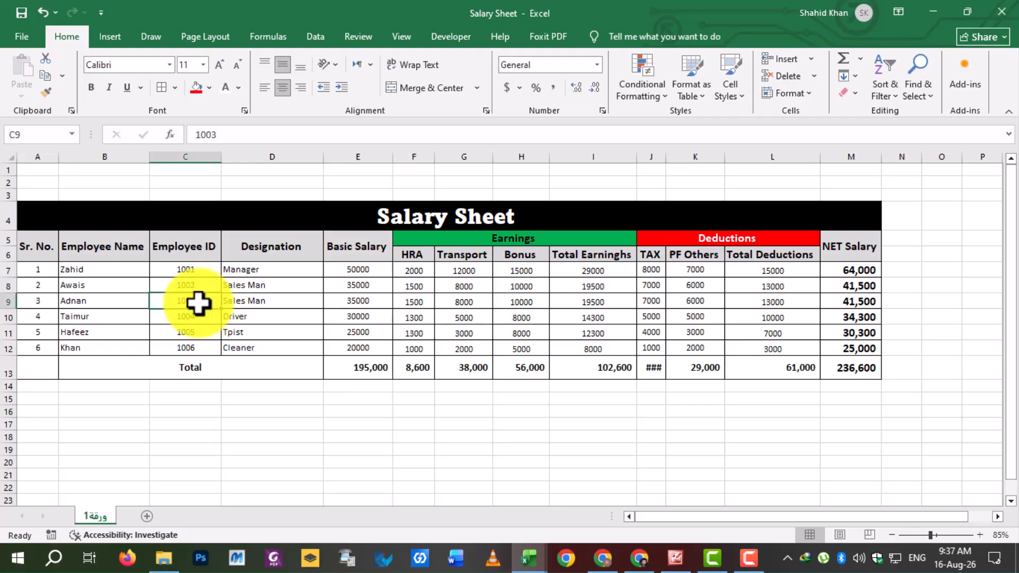
left_click(408, 304)
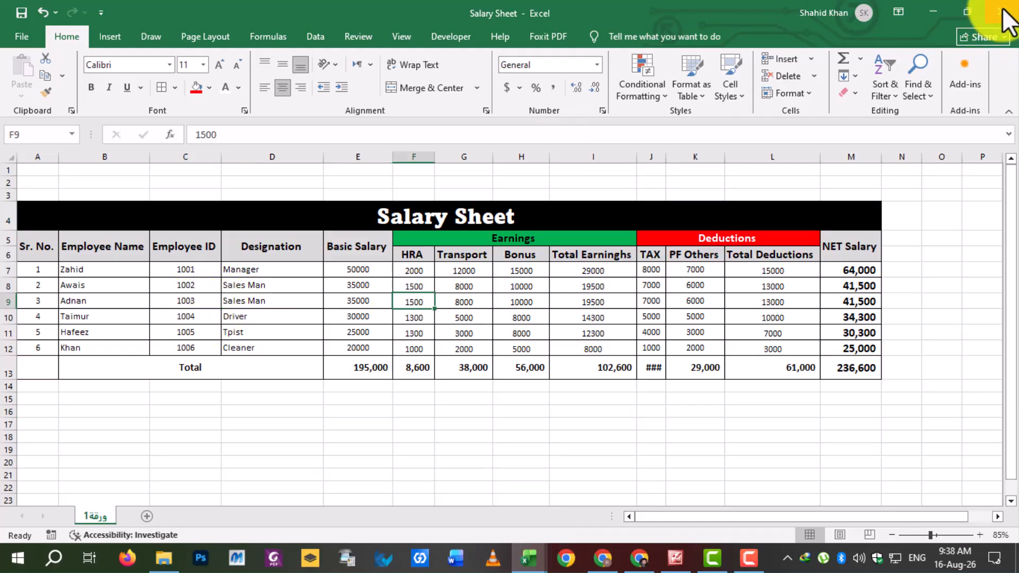
double_click(666, 155)
left_click(610, 335)
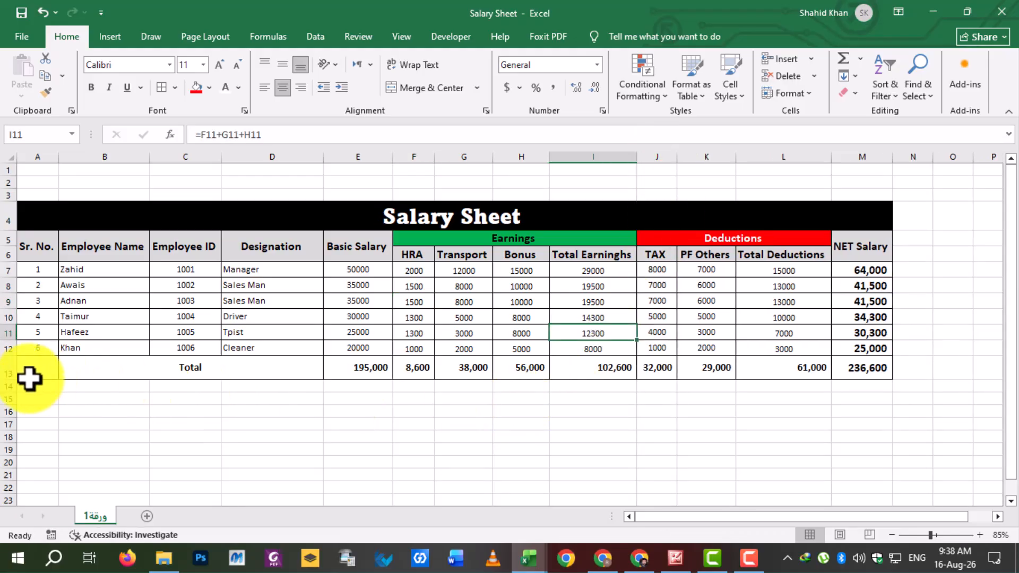
Step: Merge and center the Total label across A13:D13 and fill the merged cell with black
left_click_drag(29, 378, 298, 371)
left_click(422, 91)
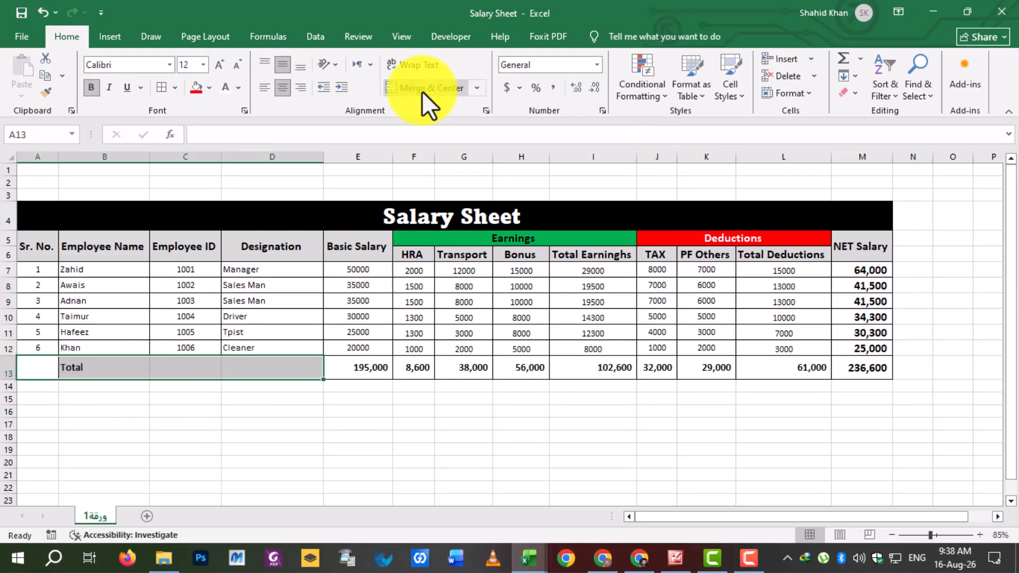
left_click(209, 92)
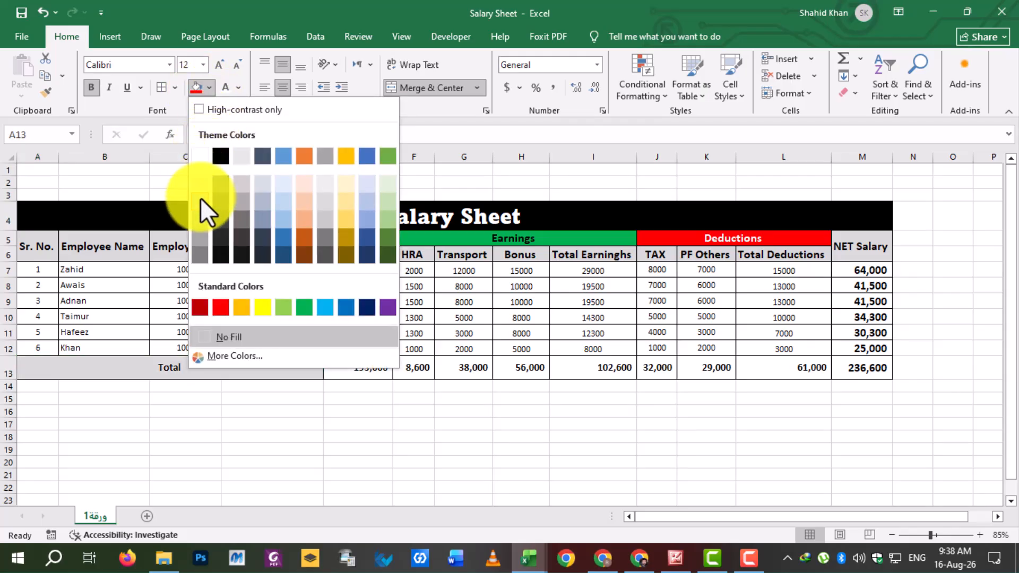
left_click(220, 155)
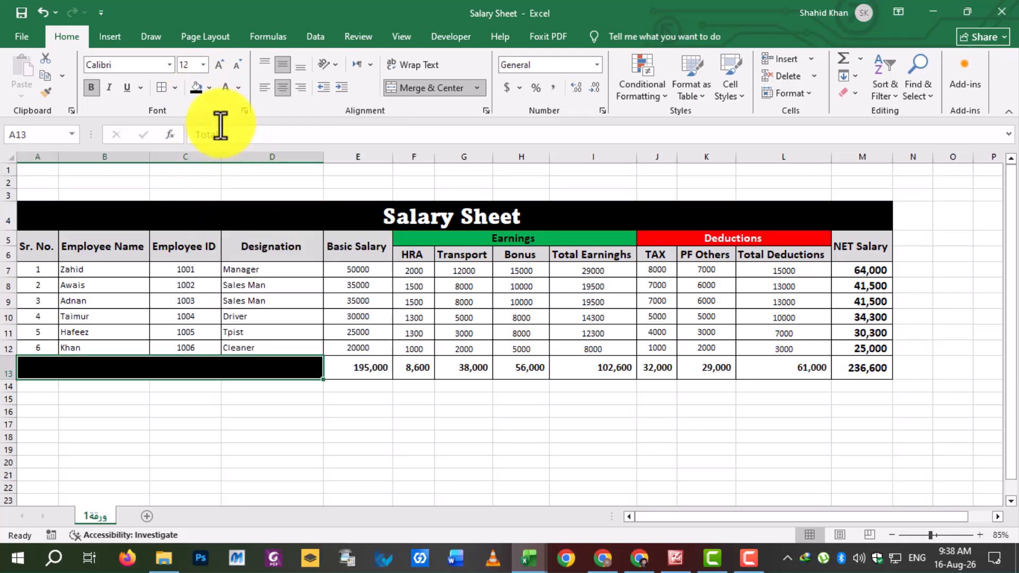
Step: Make the Total label's text white and enlarge it to font size 16
left_click(224, 88)
left_click(274, 436)
left_click(184, 377)
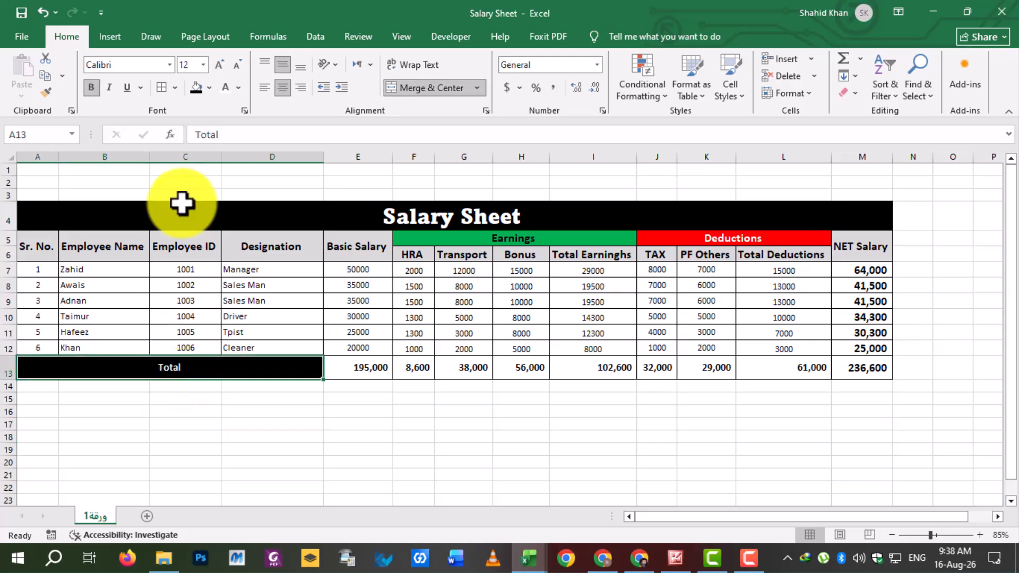
left_click(217, 66)
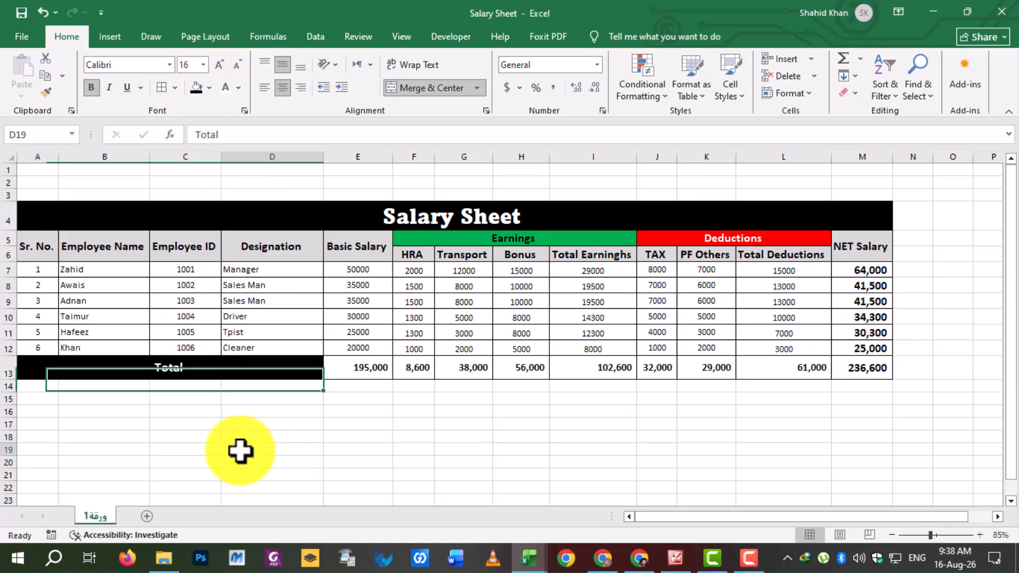
left_click(252, 484)
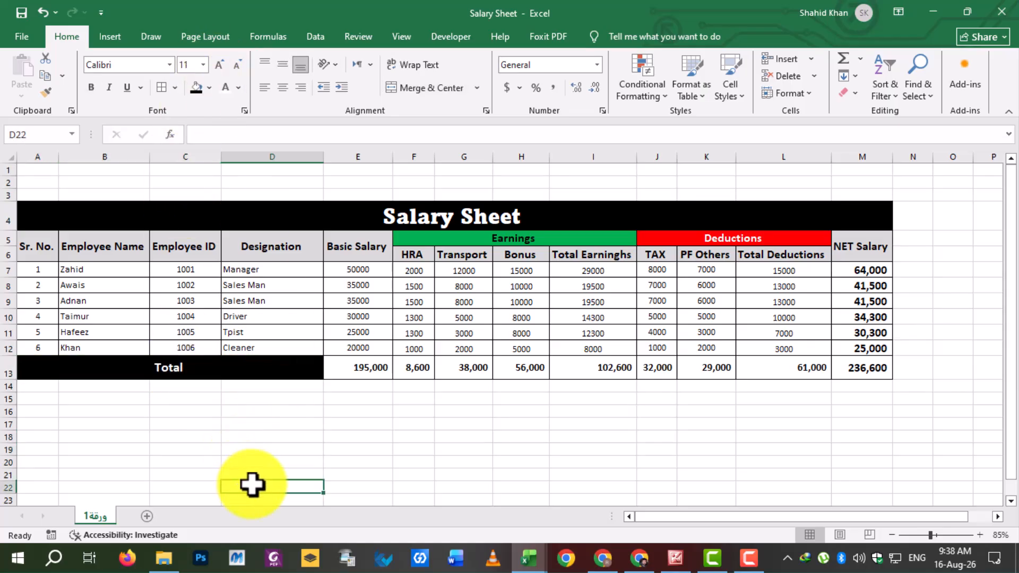
Step: Format the net salary total in M13 with a black fill, white text and font size 18
left_click(867, 371)
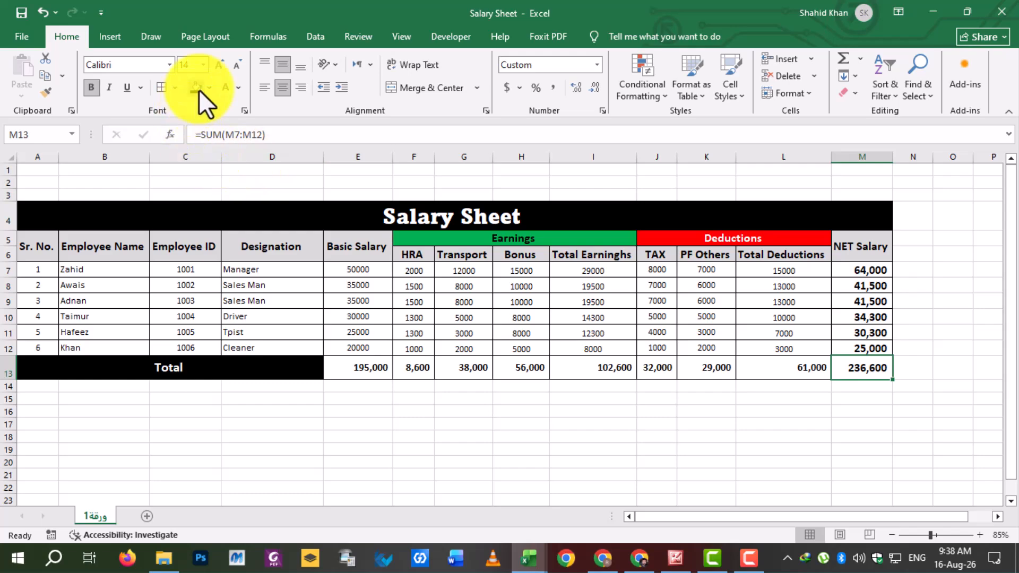
left_click(219, 67)
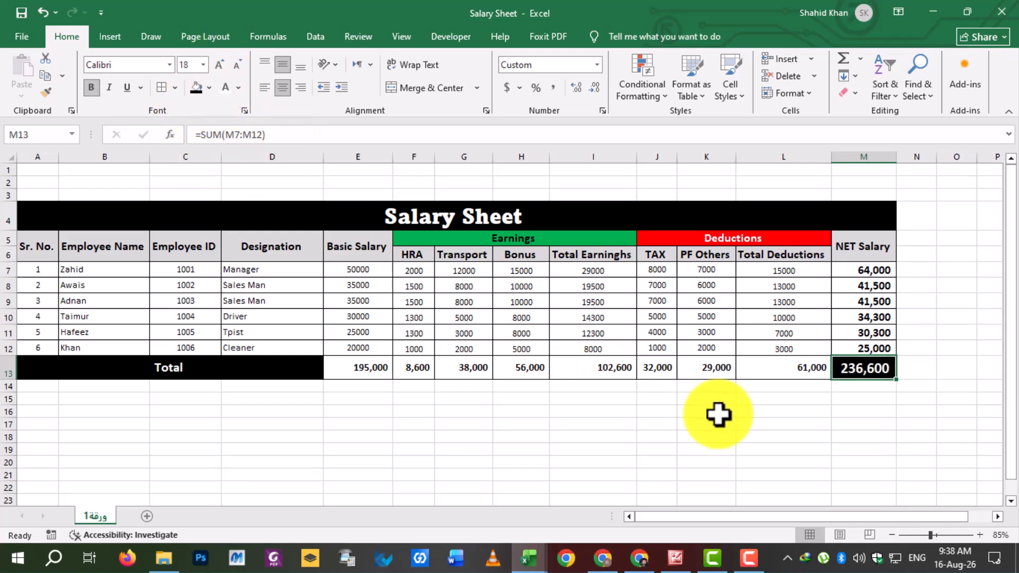
left_click(701, 423)
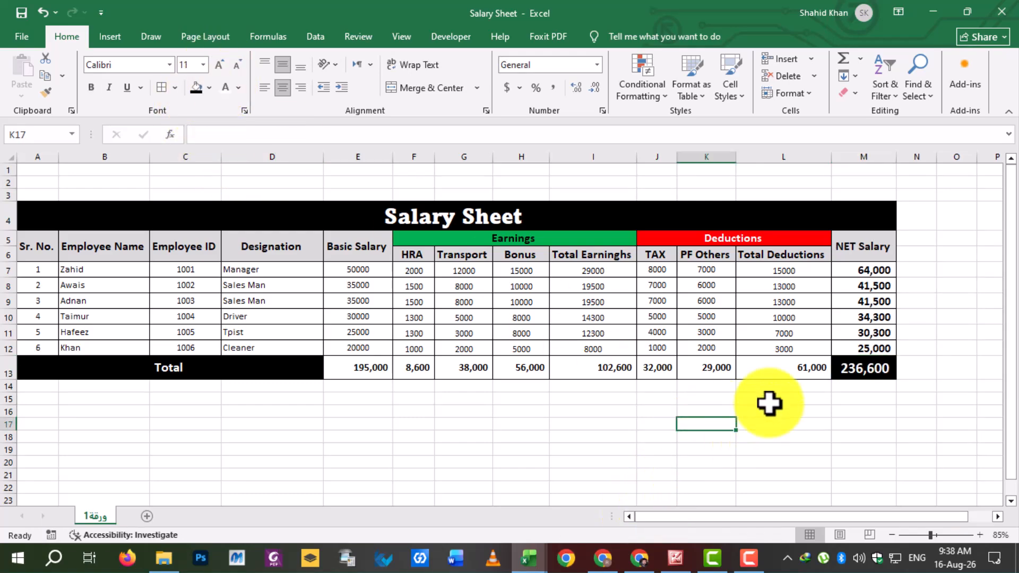